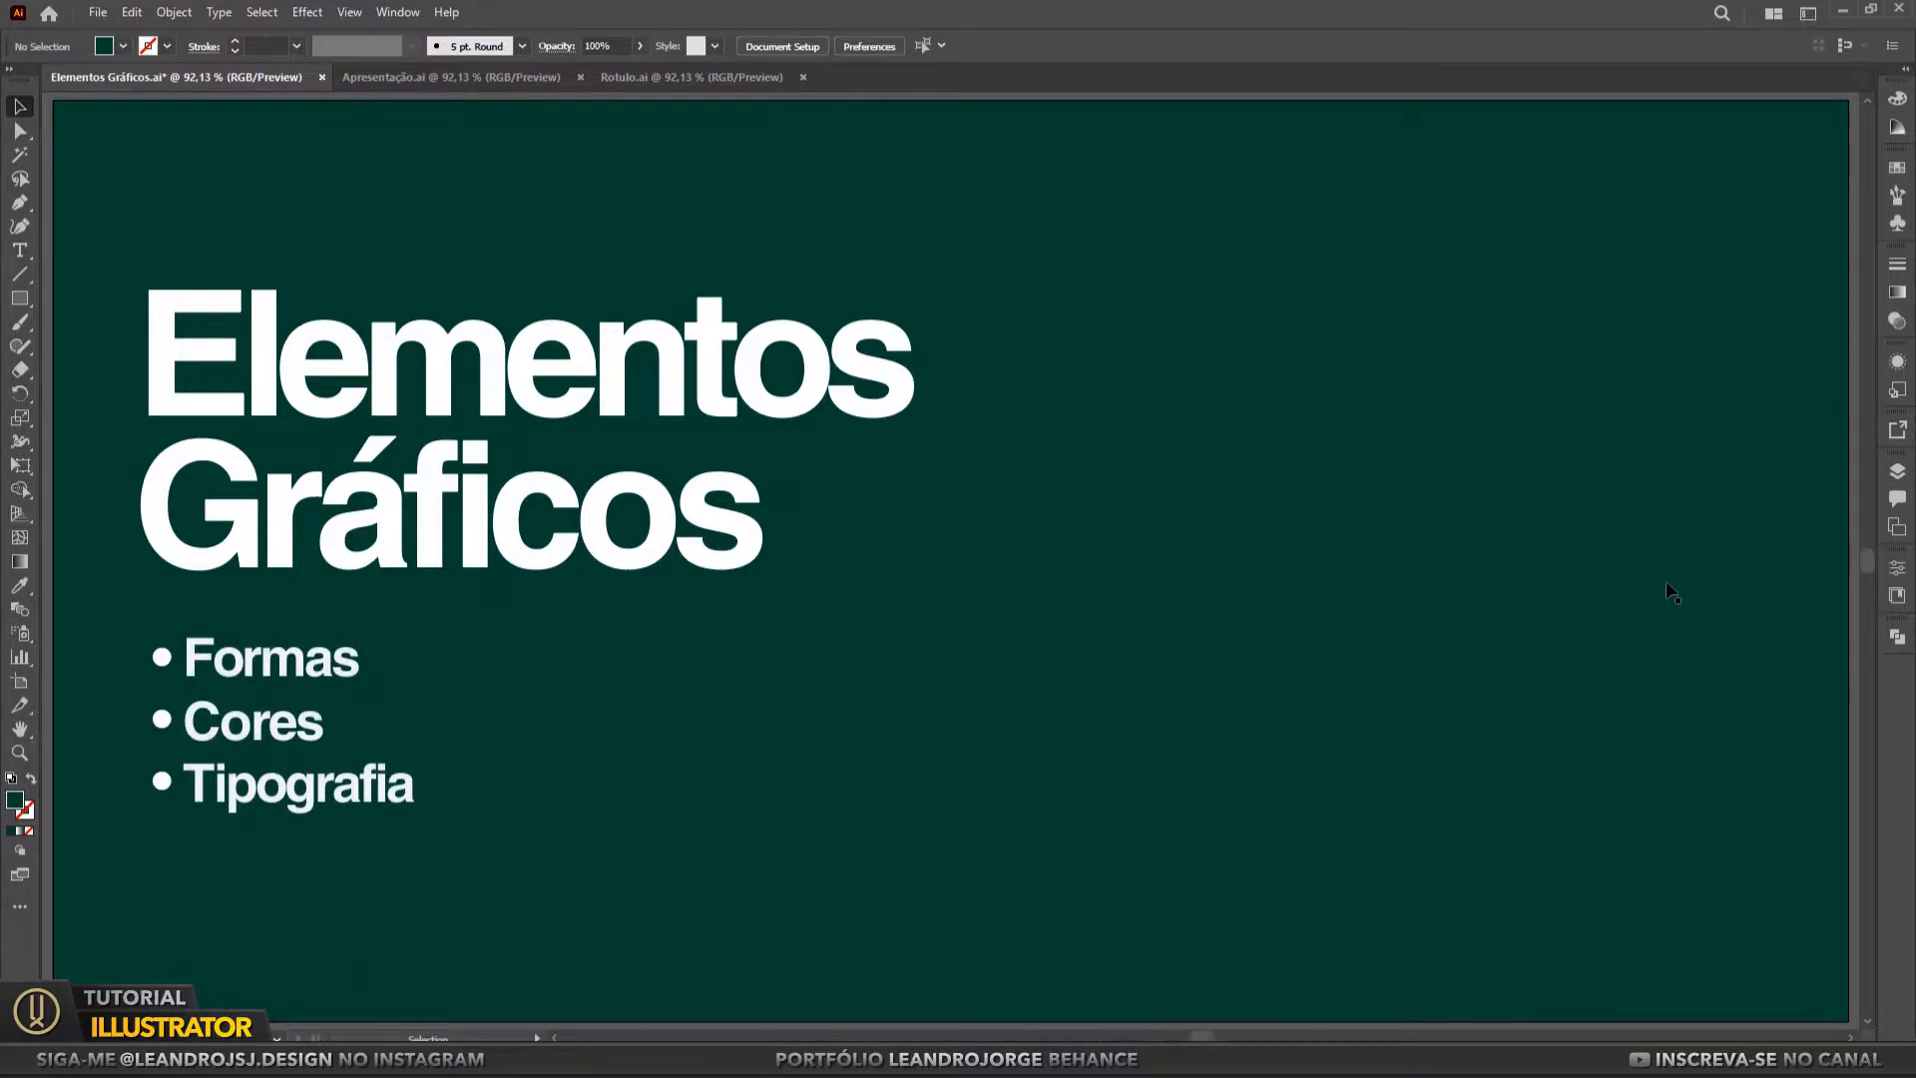
# Open the Apresentação.ai document and page through its logo, logo variation and Grafismo artboards
pyautogui.click(499, 77)
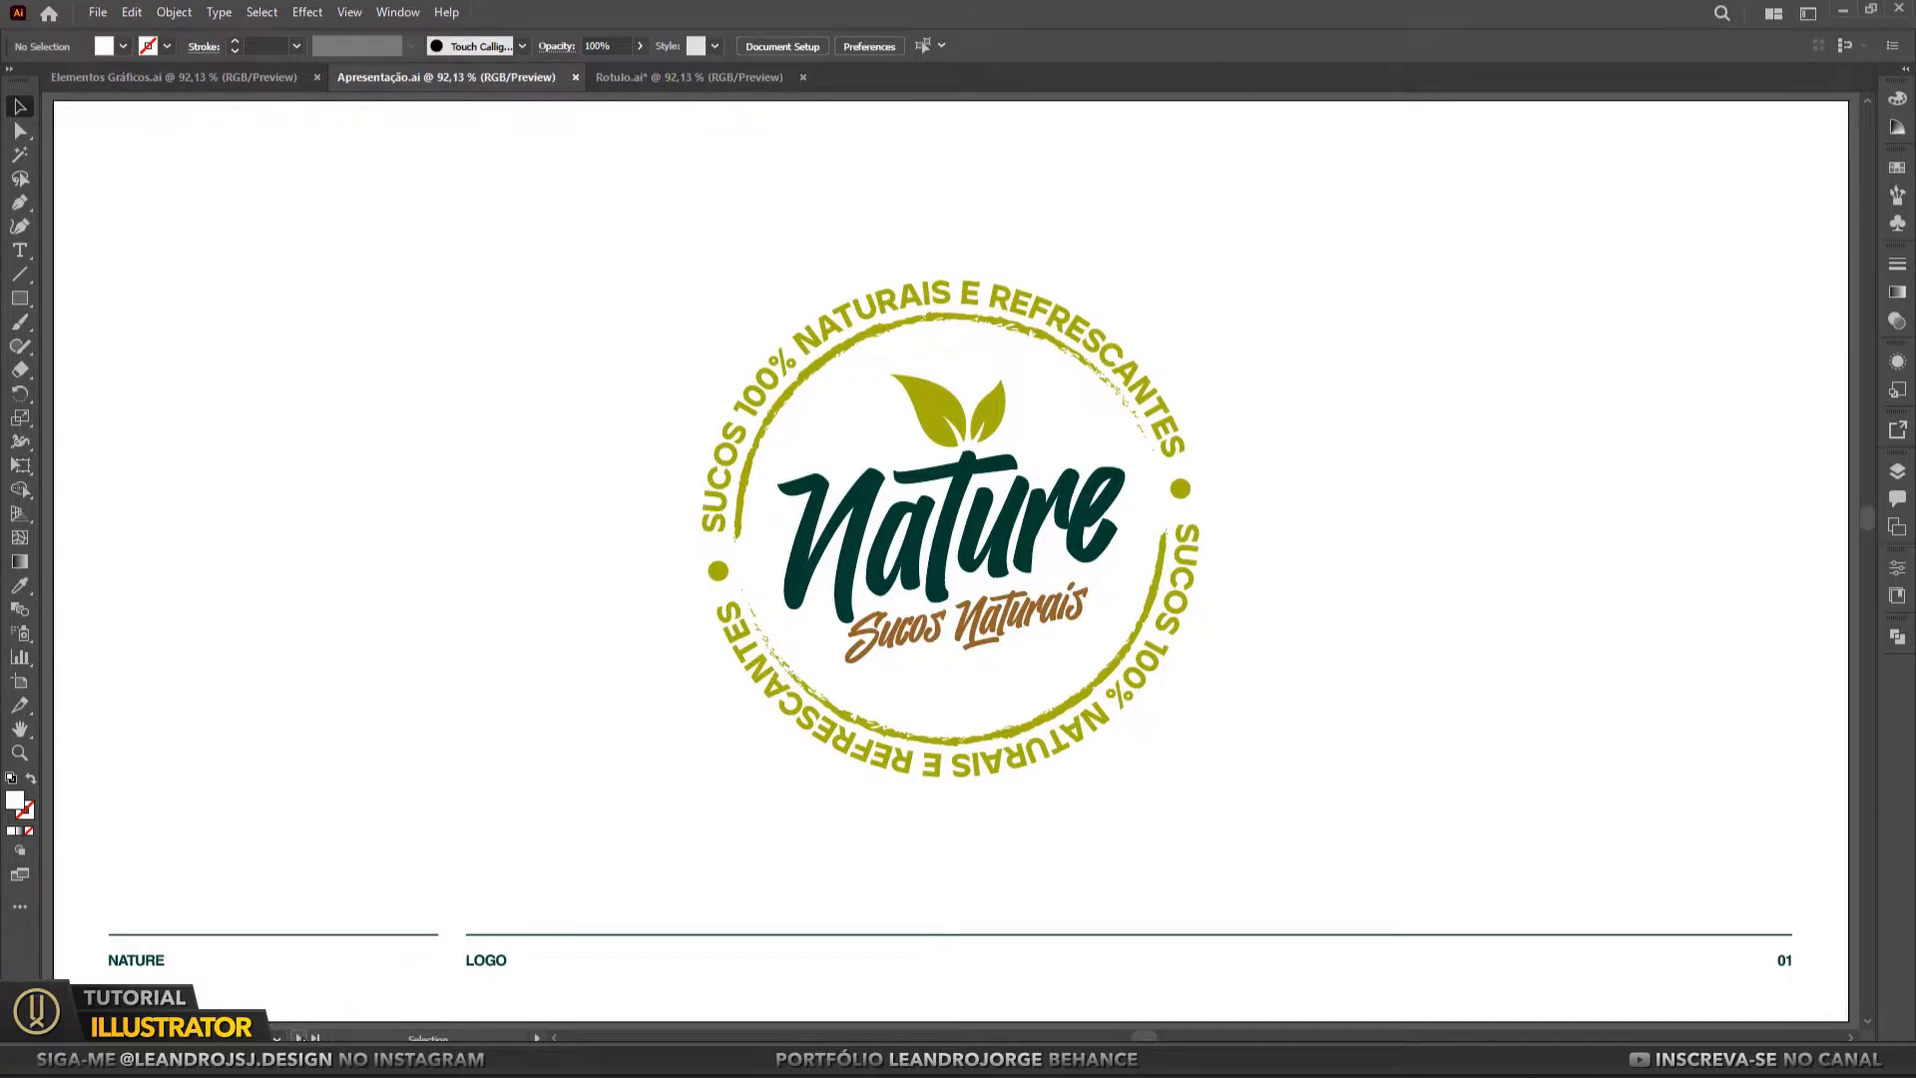
pyautogui.click(300, 1038)
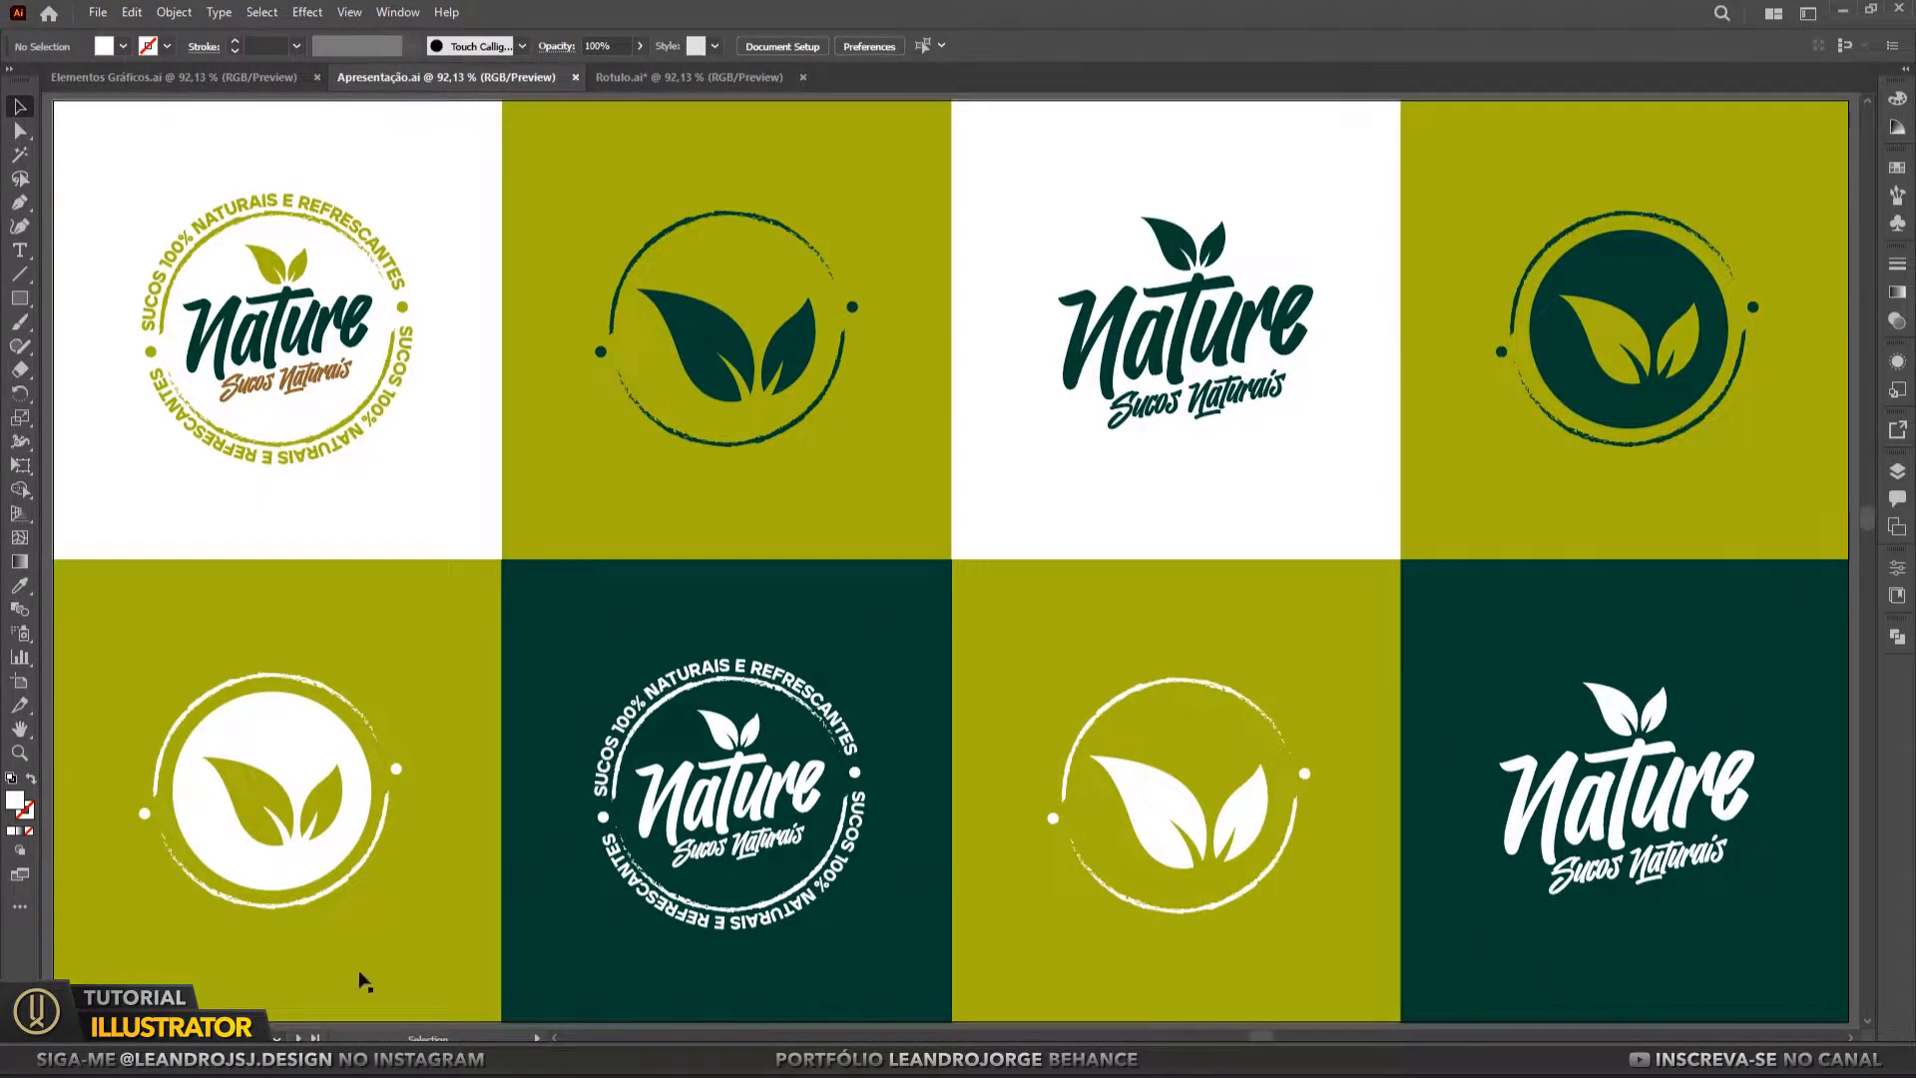
pyautogui.click(297, 1037)
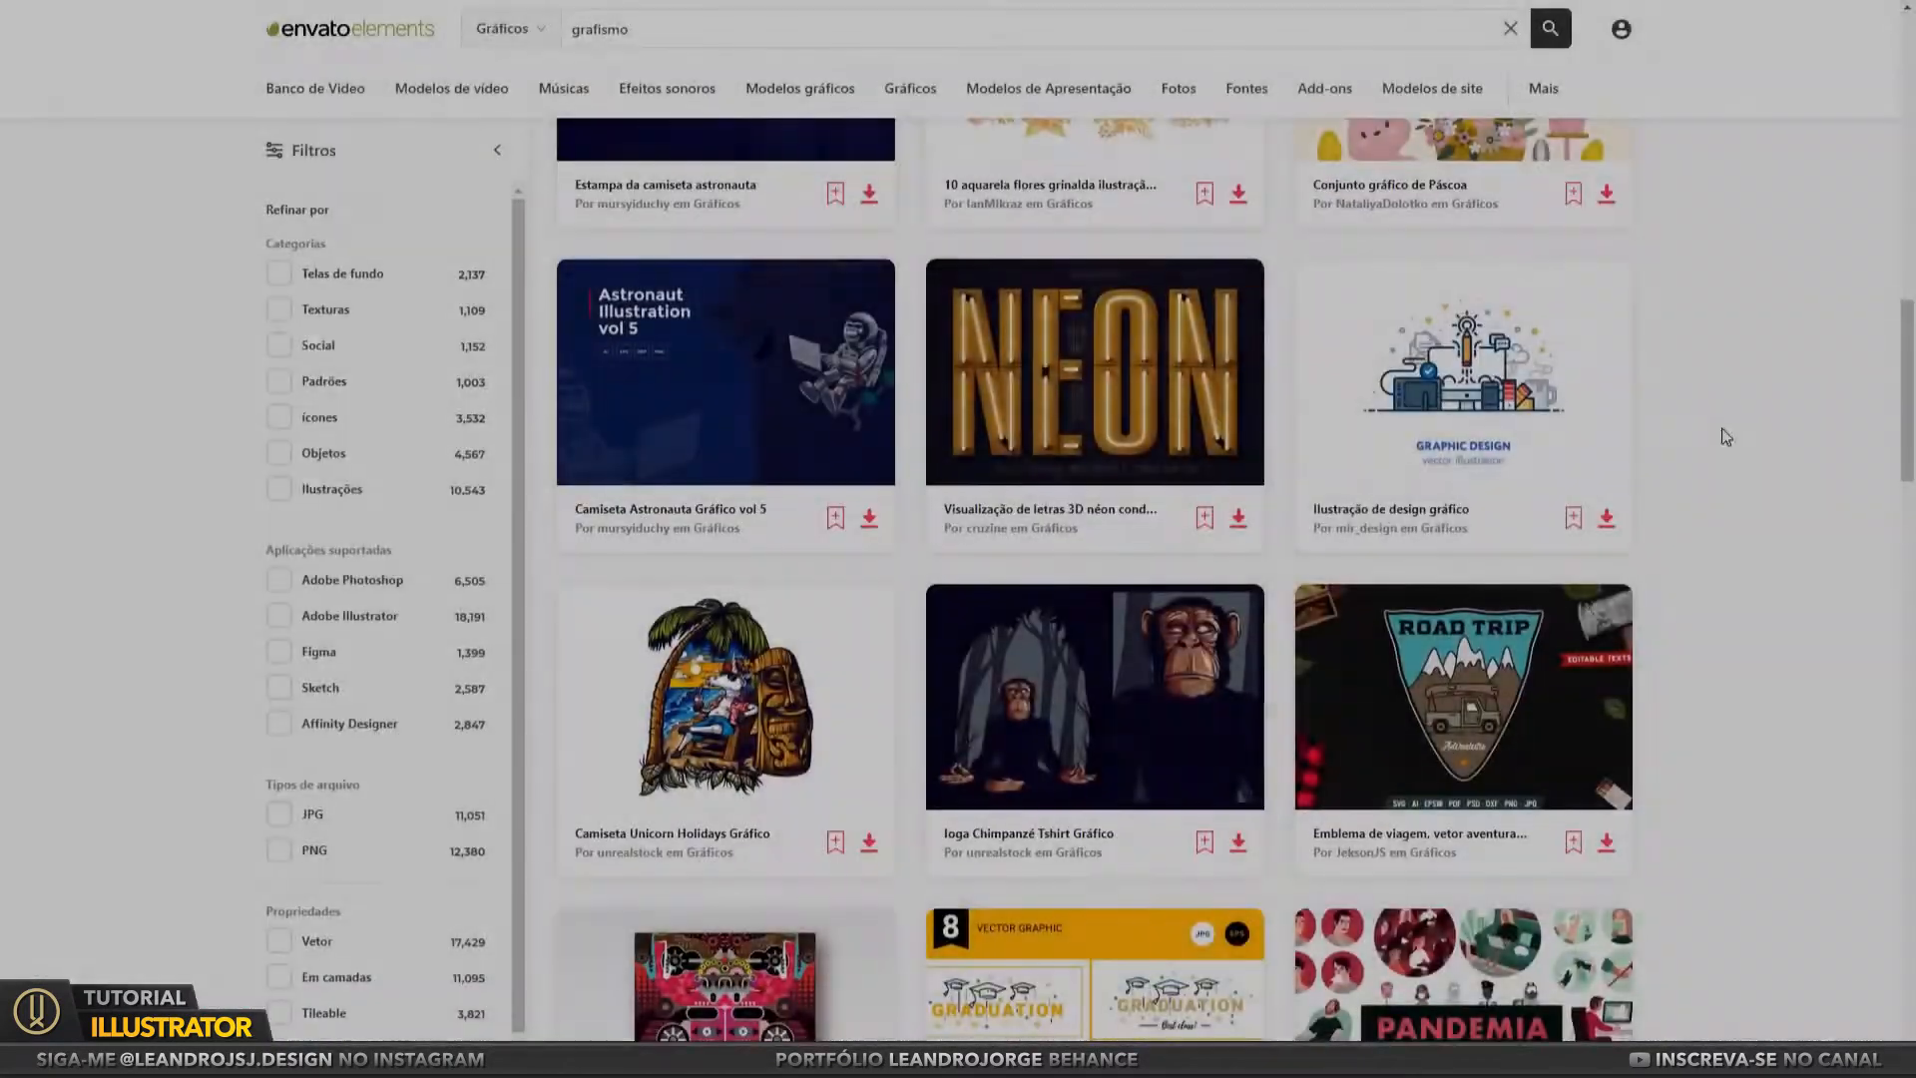
# Switch to the Envato Elements website and browse the graphics results for "grafismo"
pyautogui.scroll(10, 1726, 434)
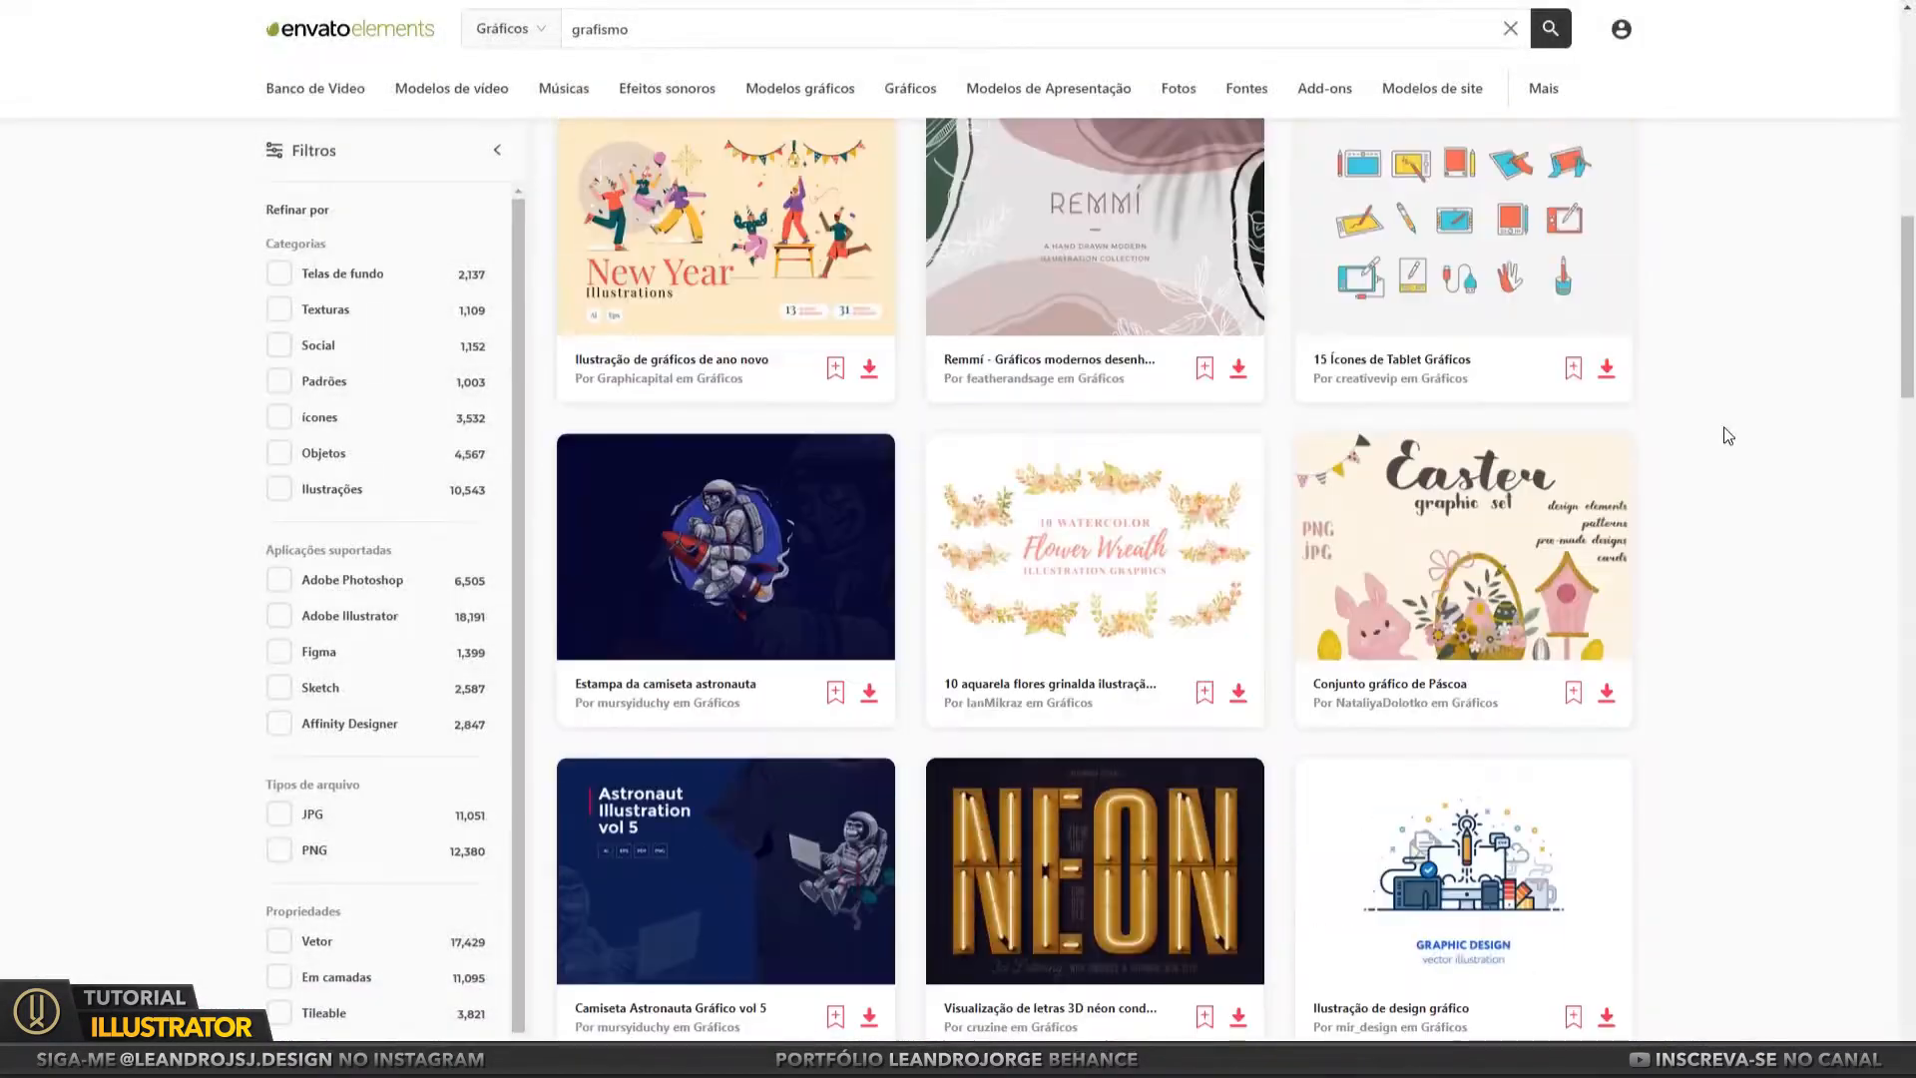
pyautogui.scroll(4, 1730, 434)
pyautogui.scroll(-15, 1730, 434)
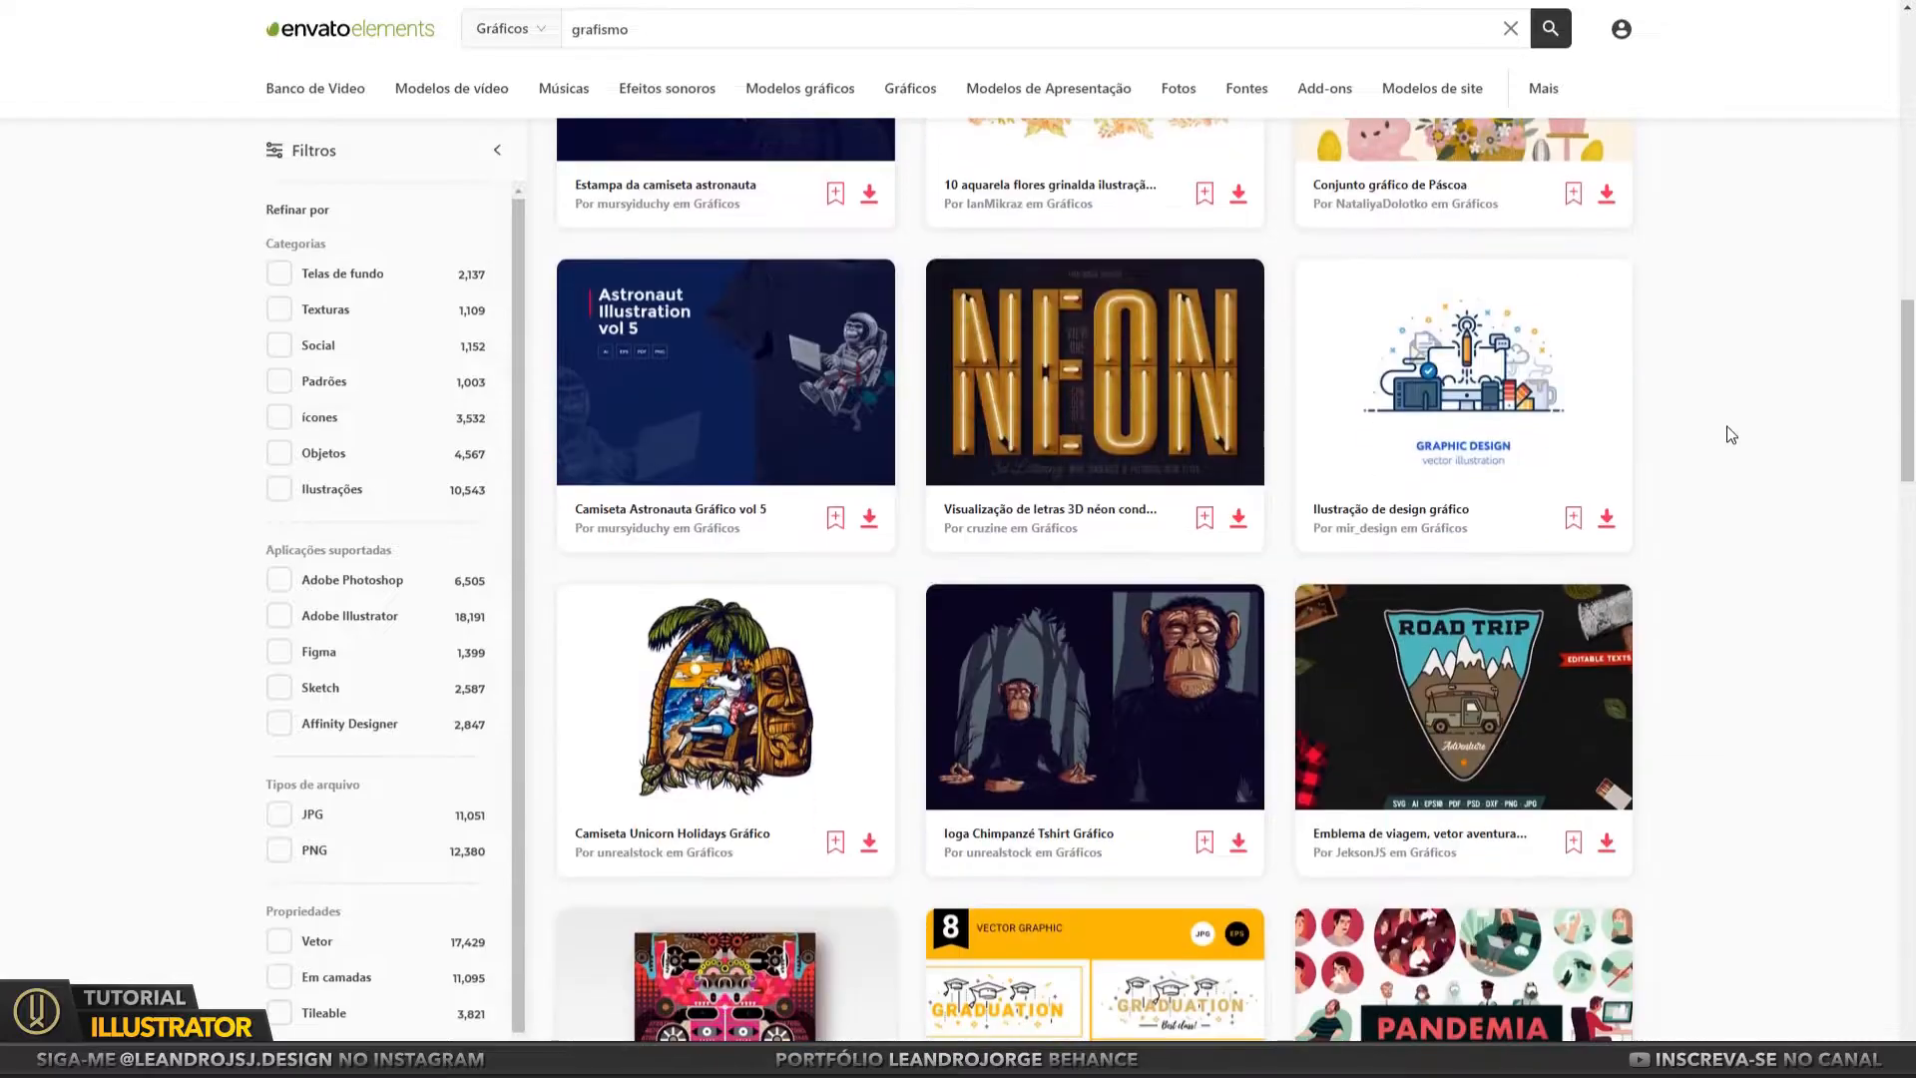
pyautogui.scroll(-7, 1729, 434)
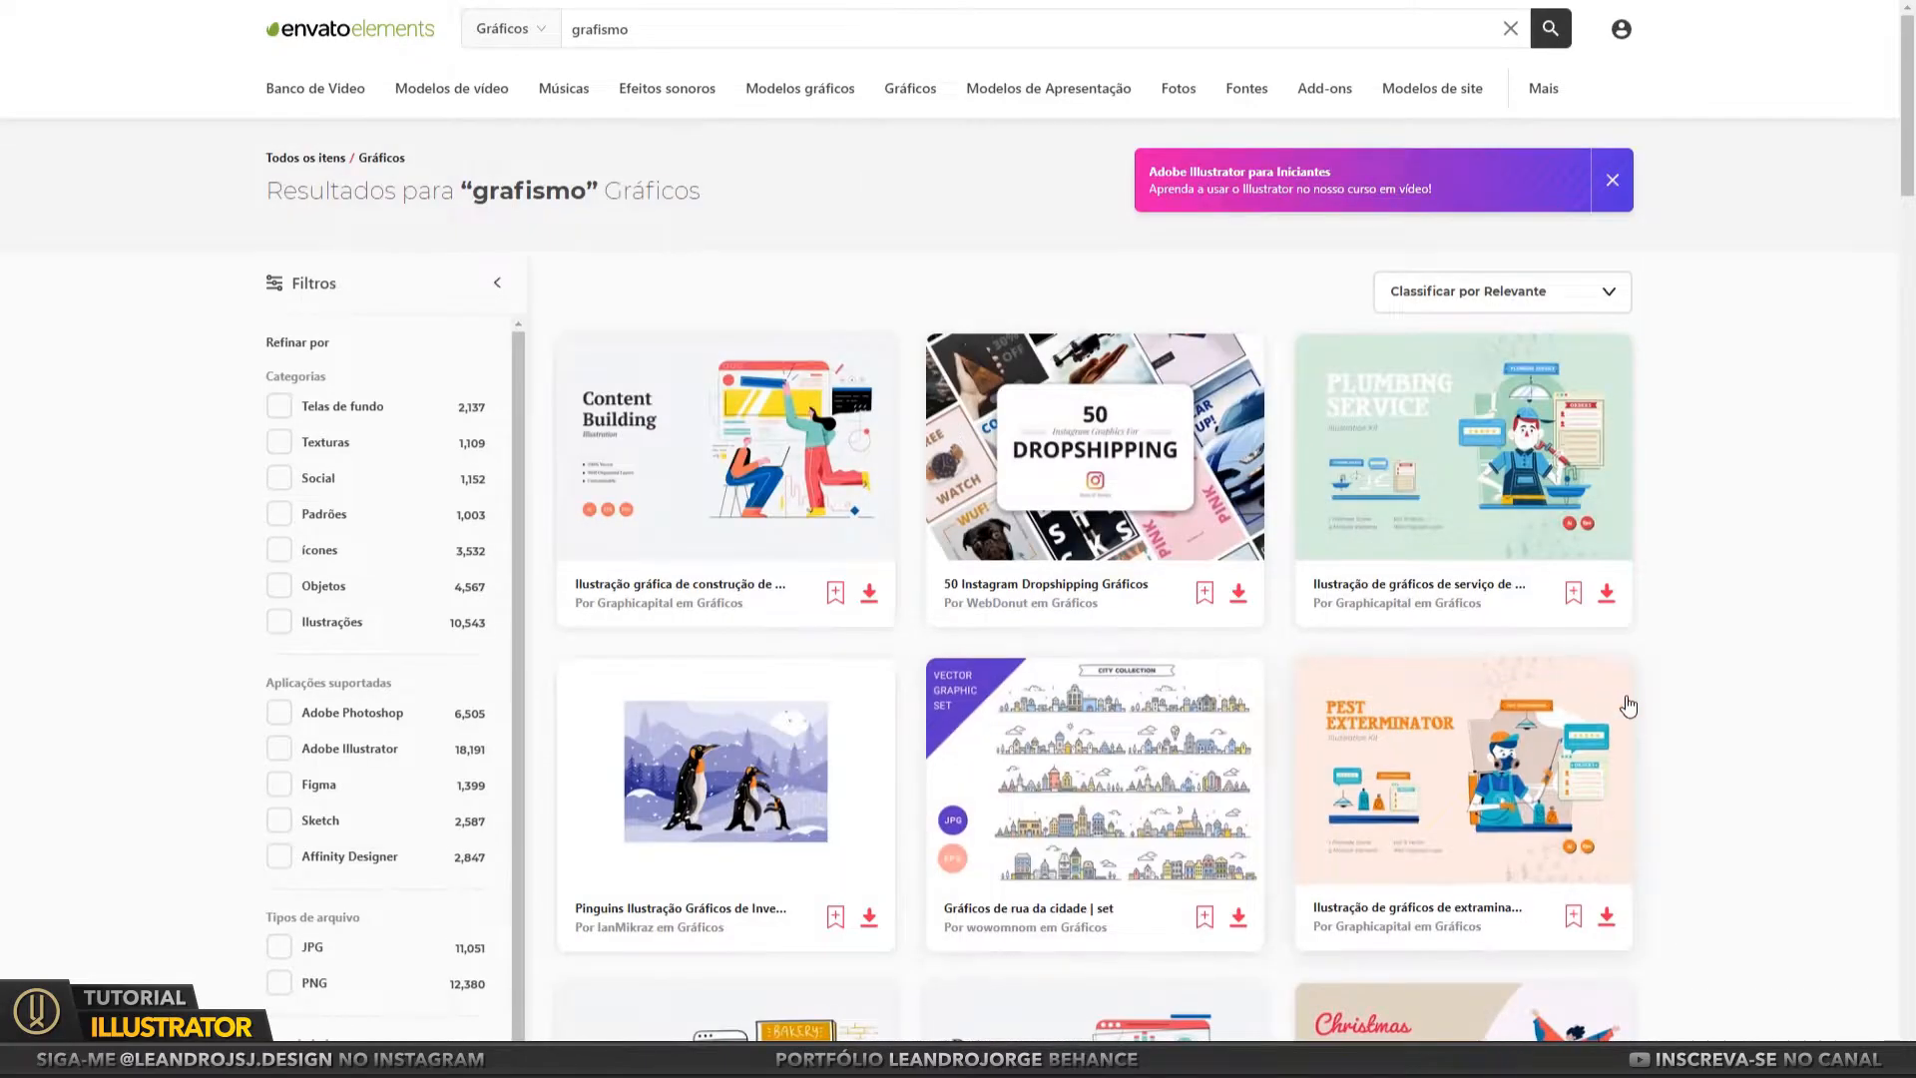
pyautogui.scroll(-10, 1630, 710)
pyautogui.scroll(-20, 1631, 716)
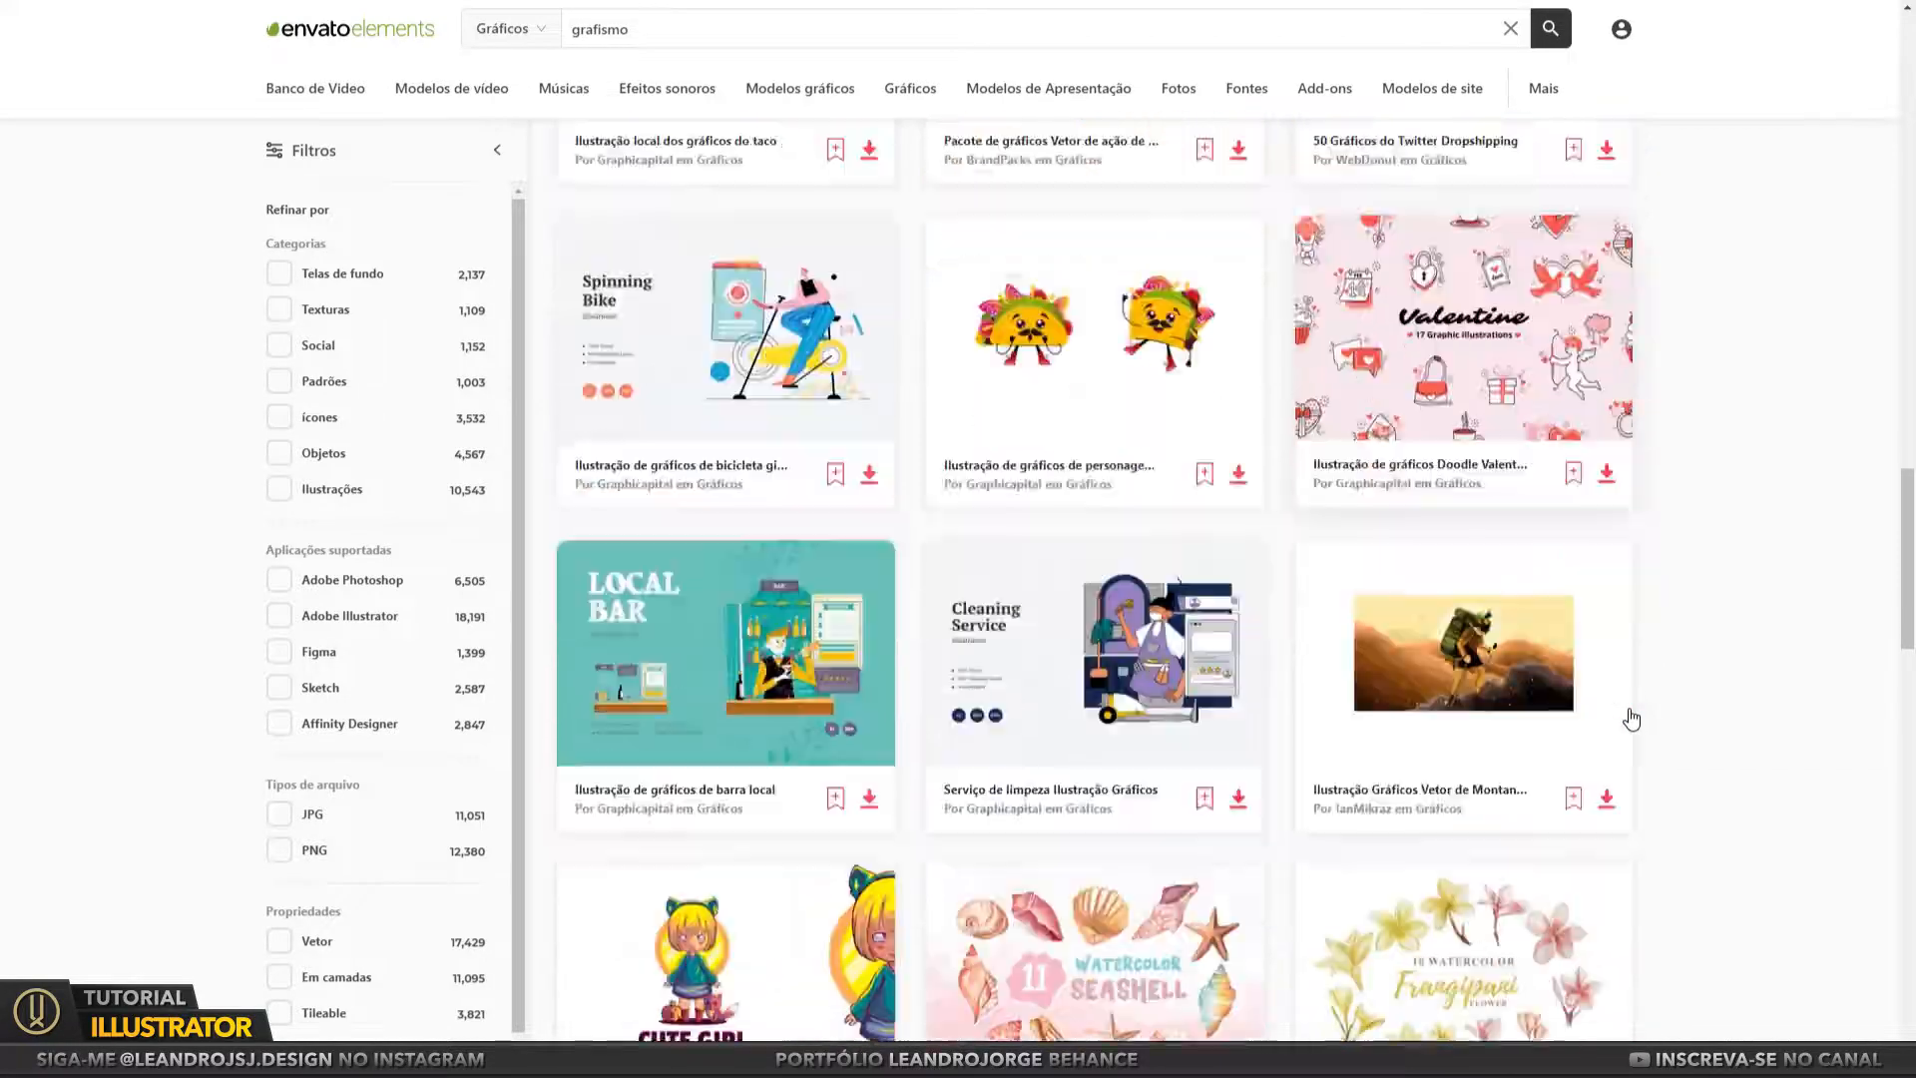
pyautogui.scroll(-10, 1631, 719)
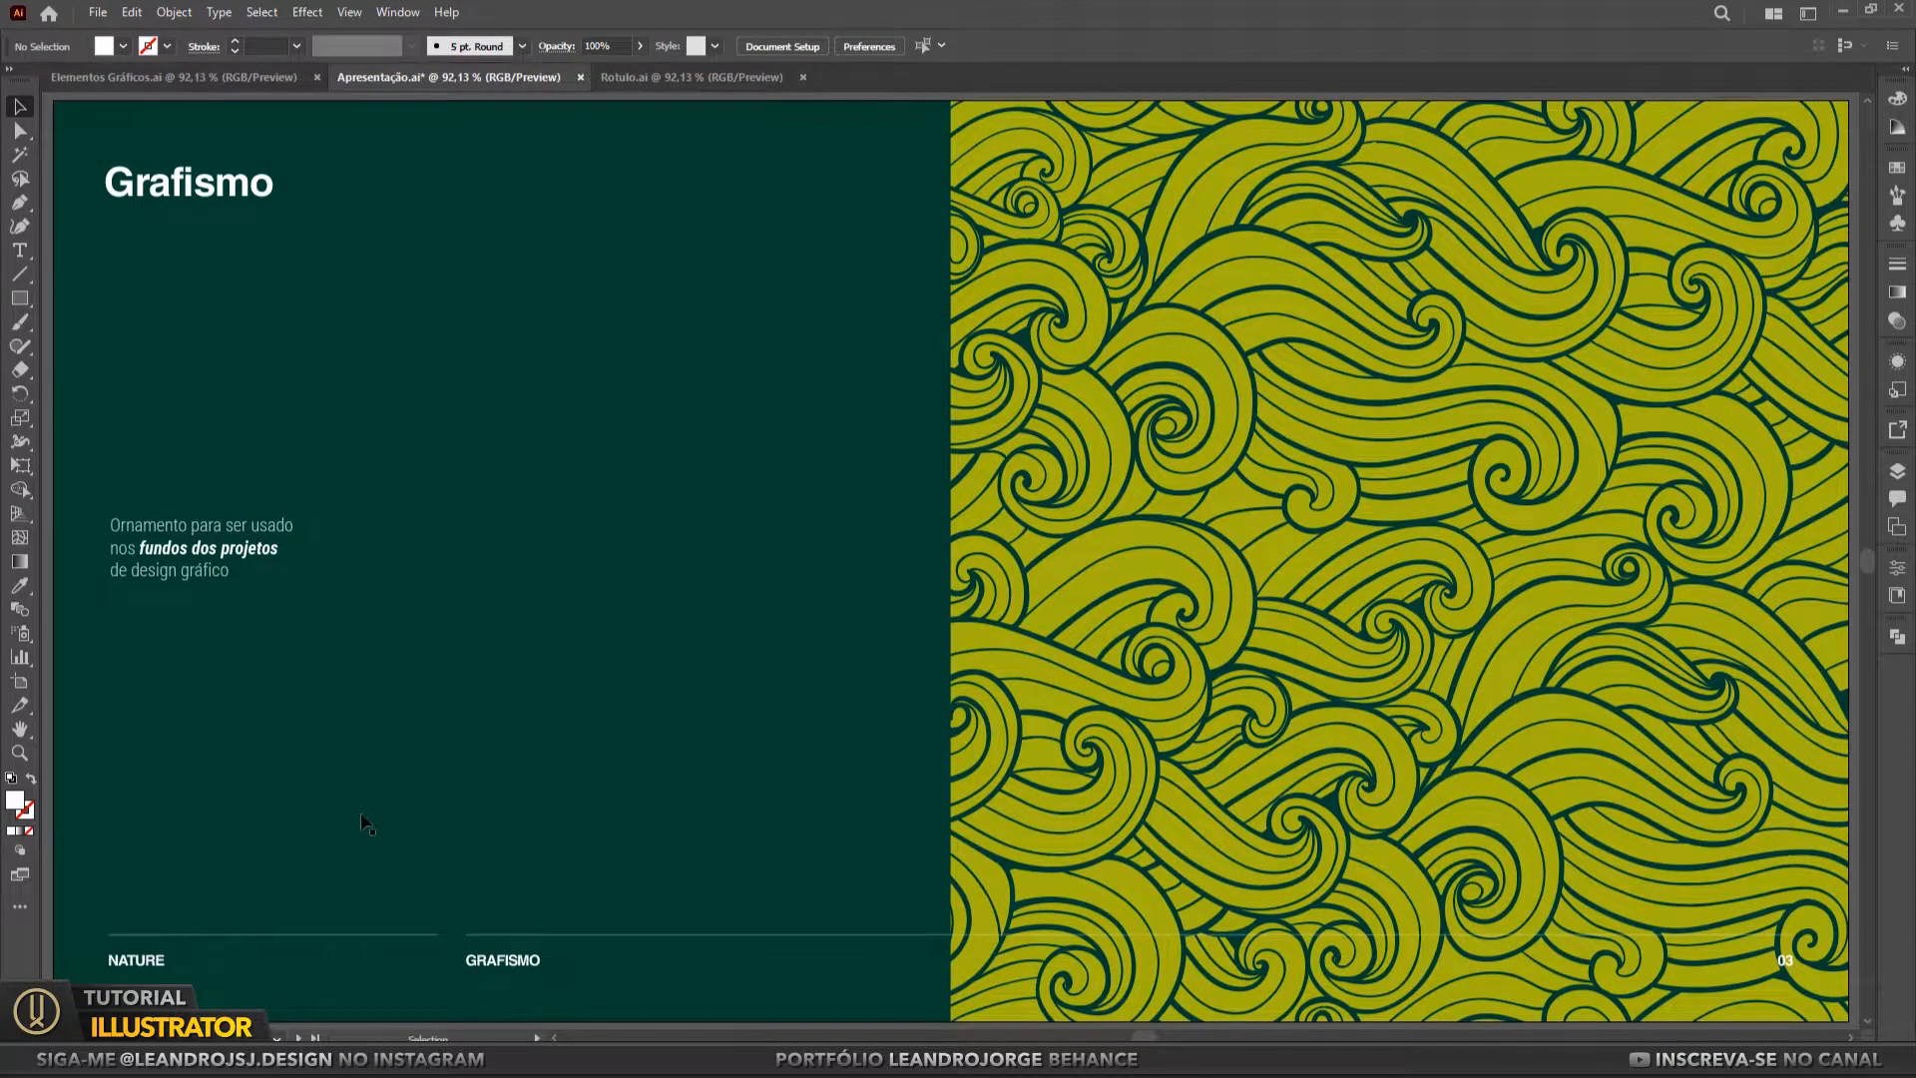
# Switch back to Illustrator and review the presentation's Iconografia, typography and colour palette artboards
pyautogui.click(299, 1038)
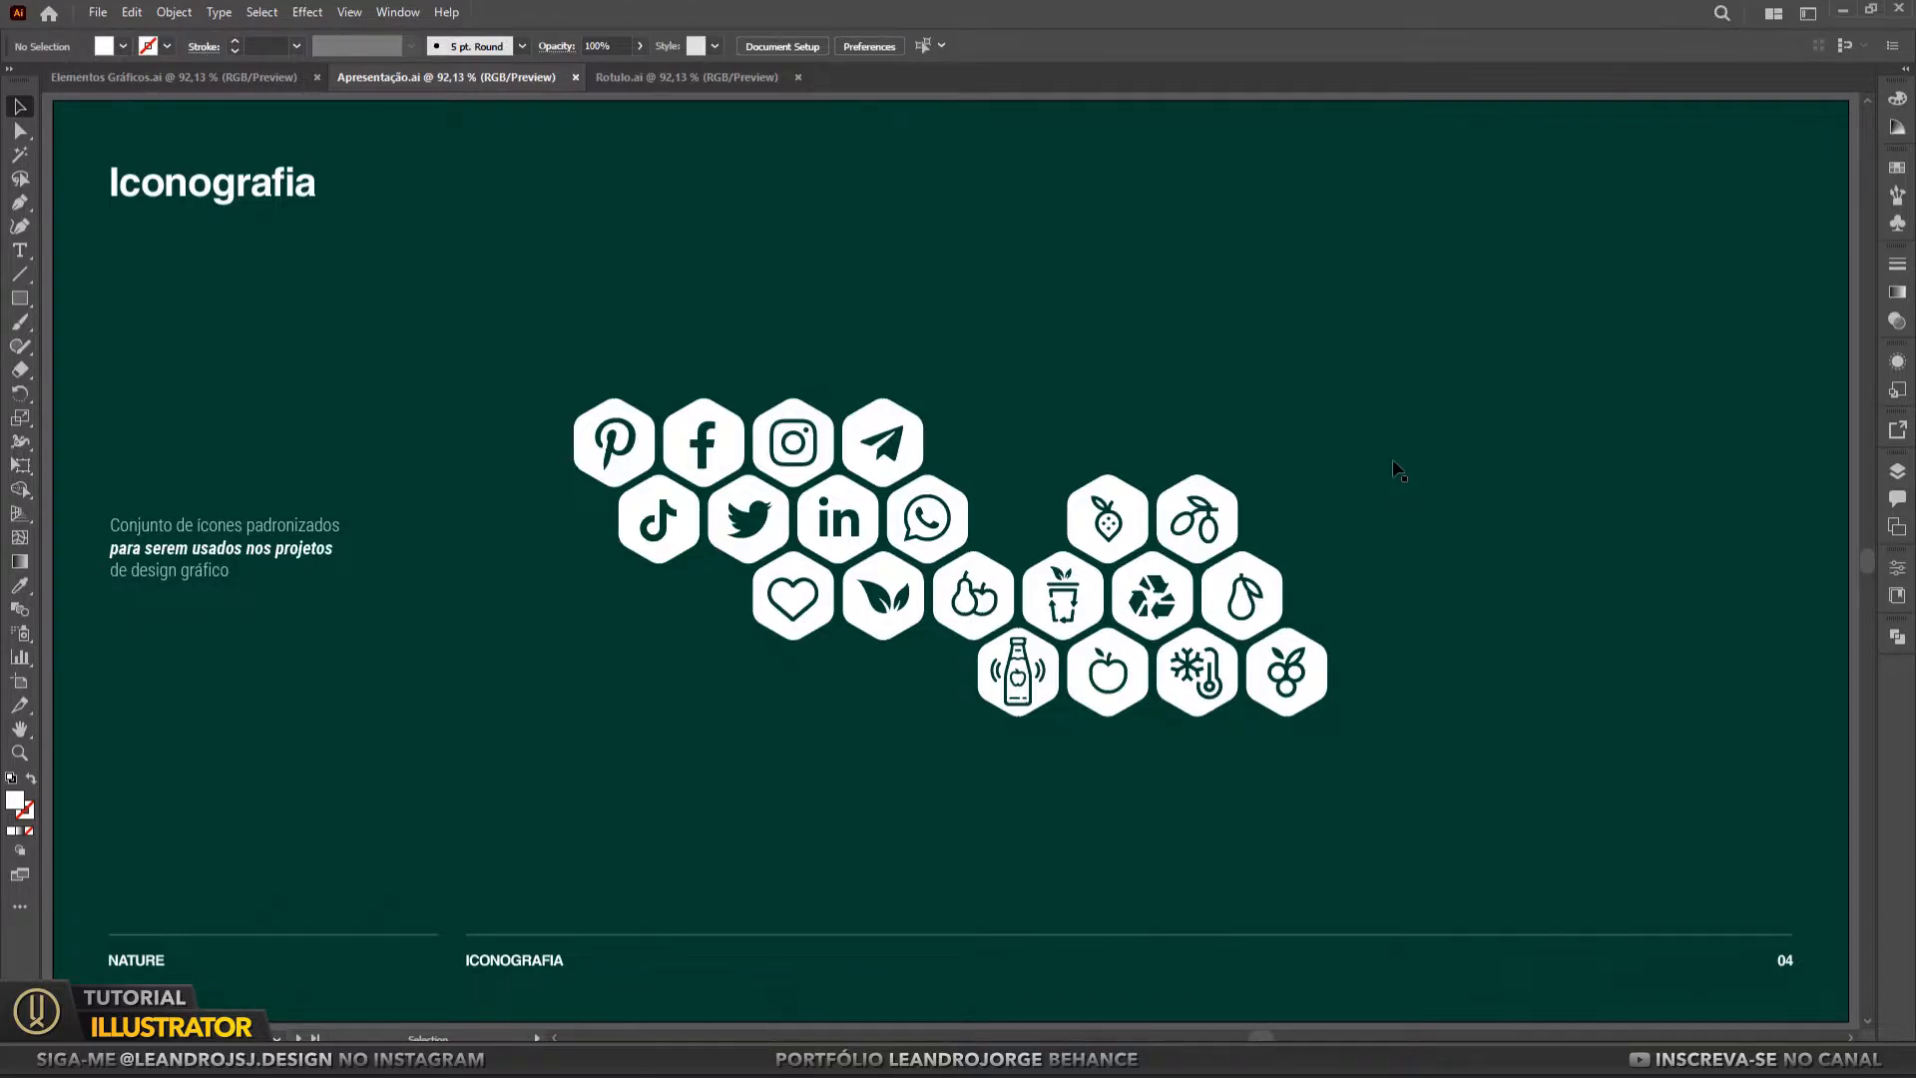
pyautogui.click(297, 1038)
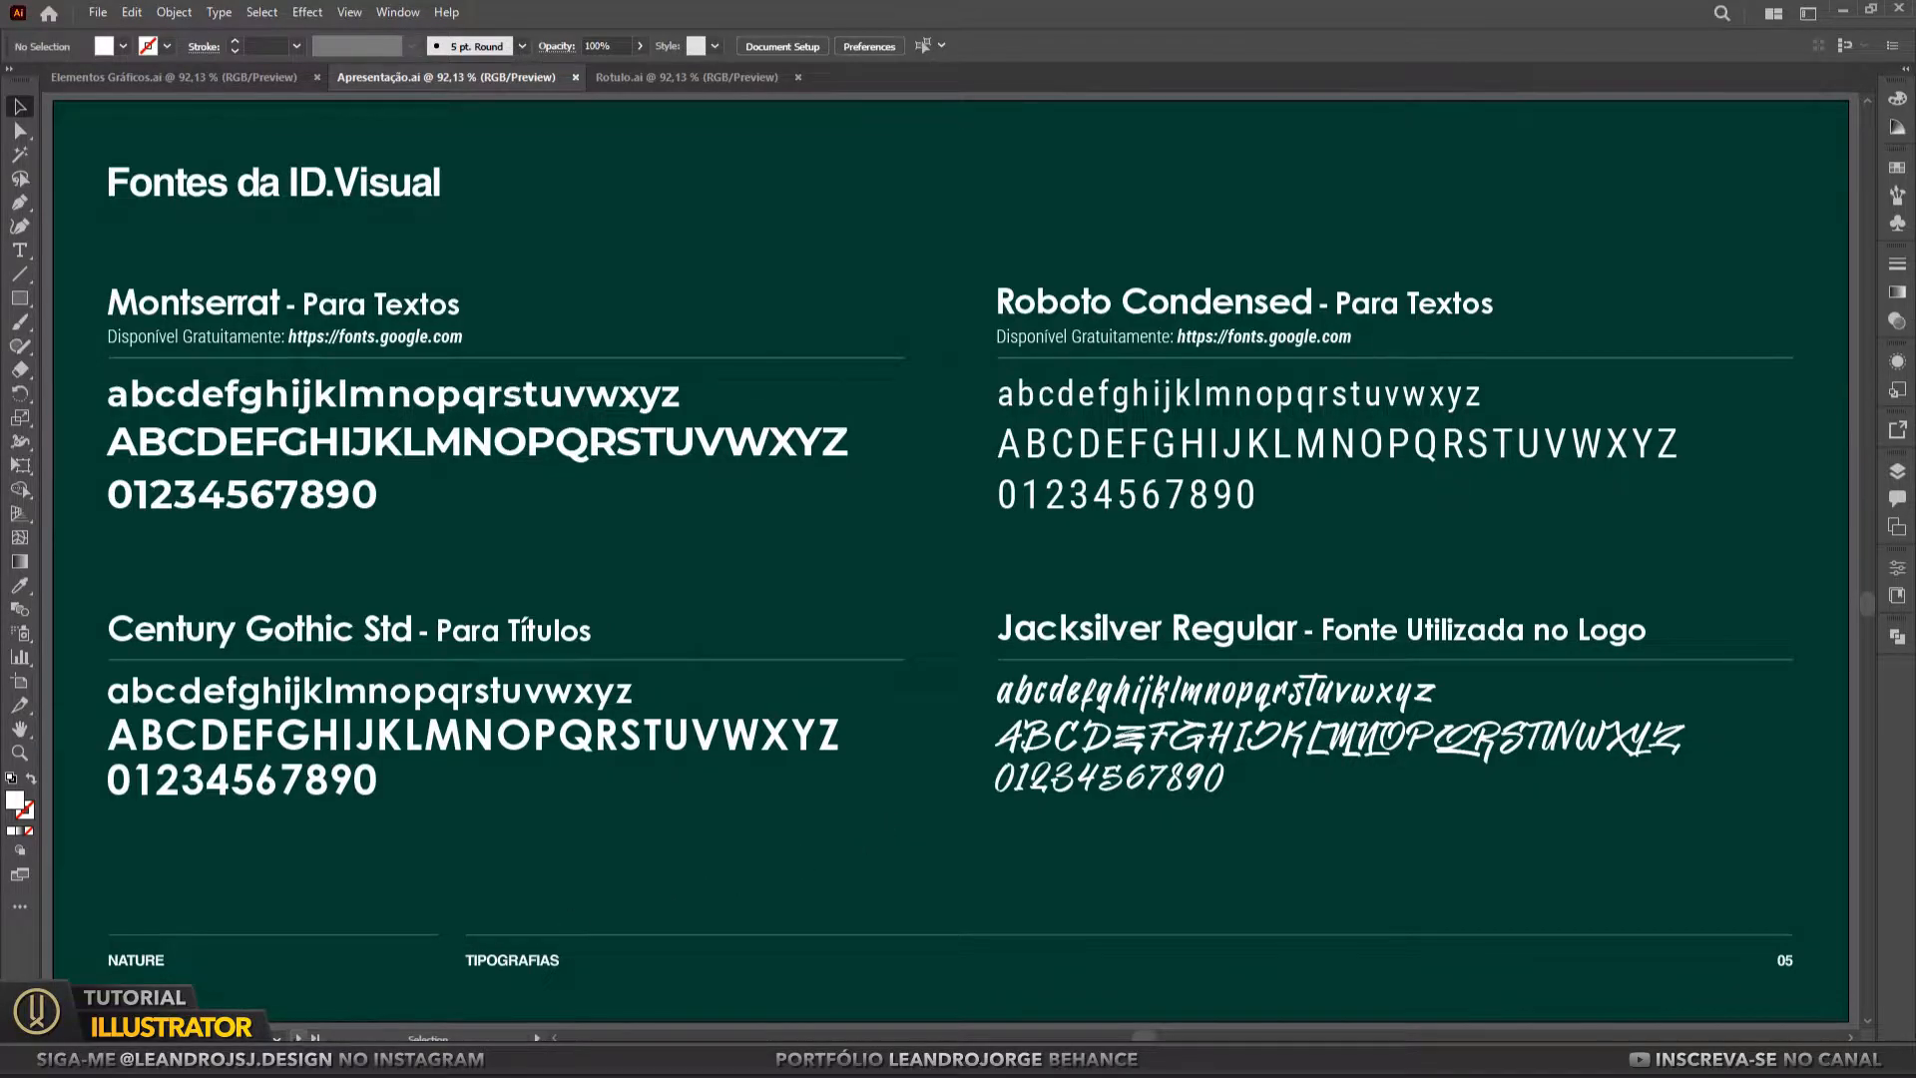
pyautogui.click(300, 1038)
pyautogui.click(261, 78)
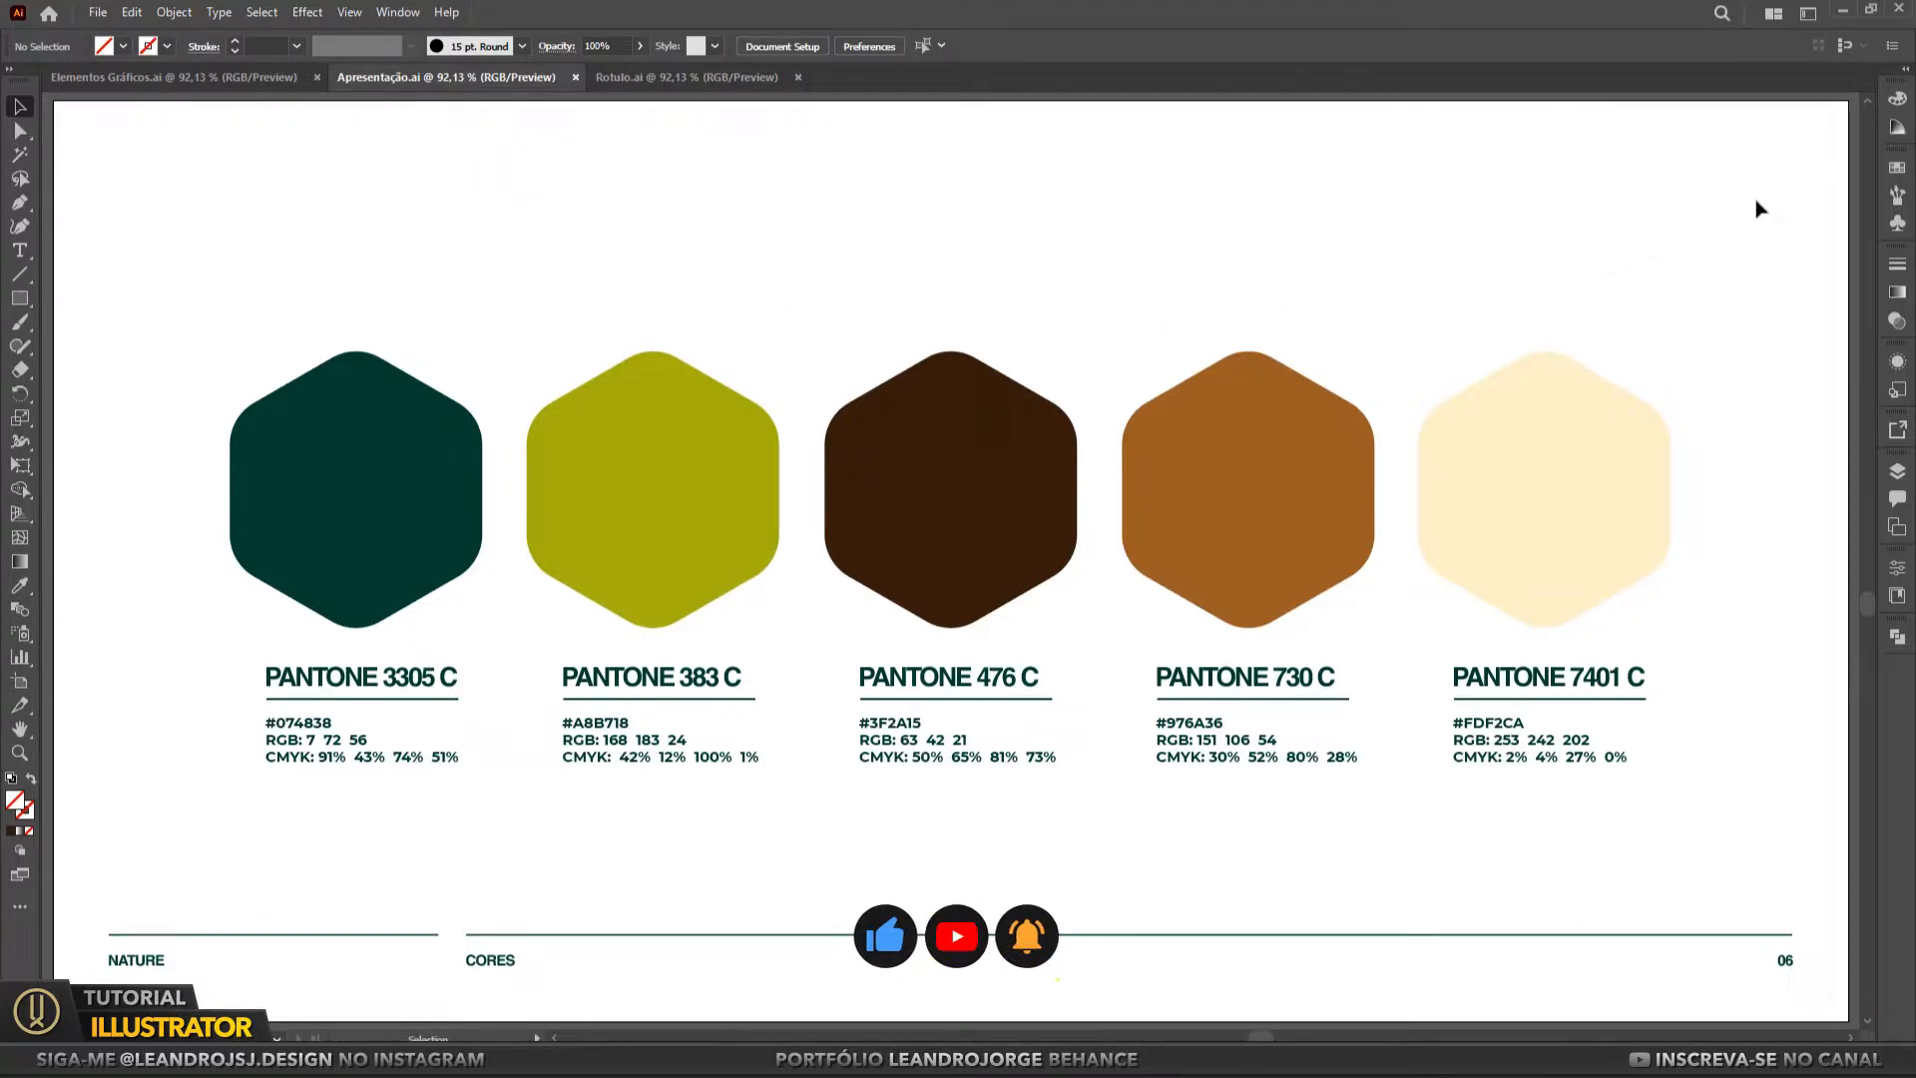
# Load the PANTONE+ Solid Coated color book from the swatch libraries, lengthen its panel and look through its colours
pyautogui.click(1898, 169)
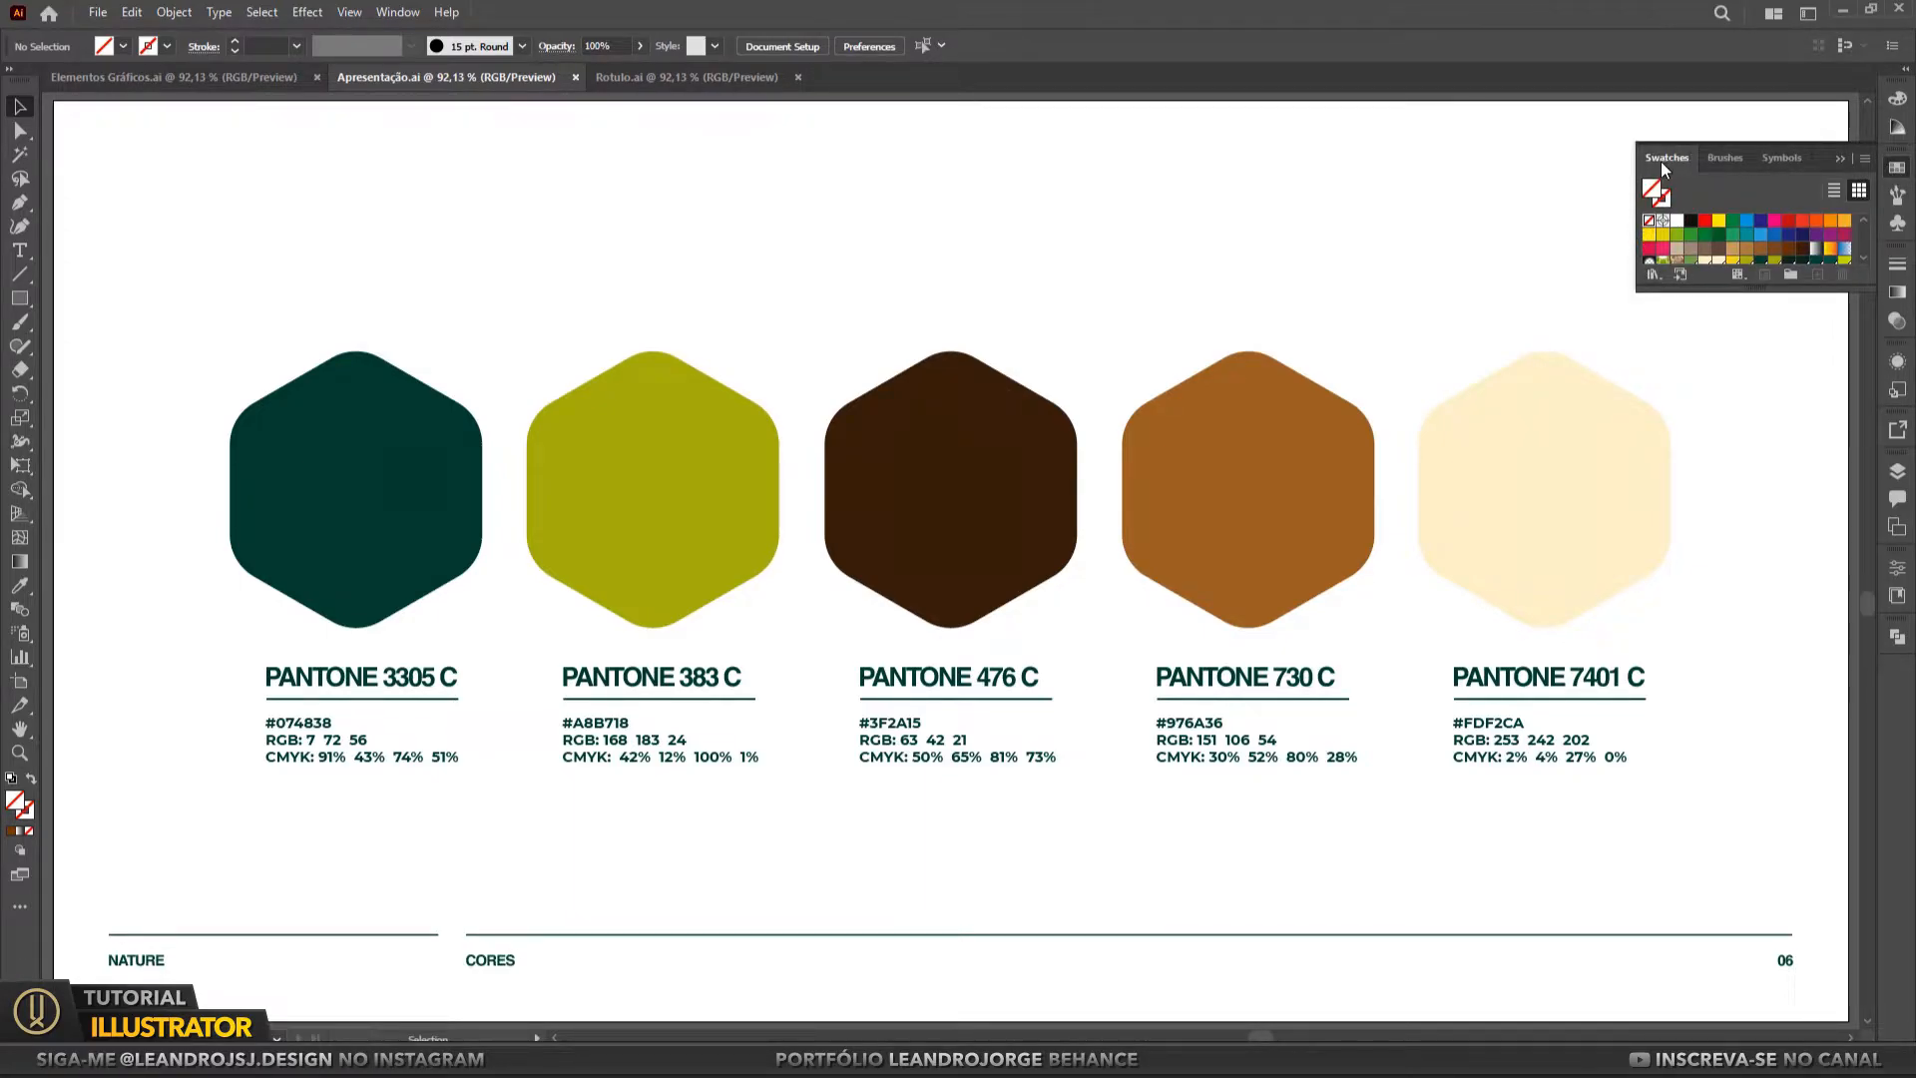
pyautogui.click(1649, 275)
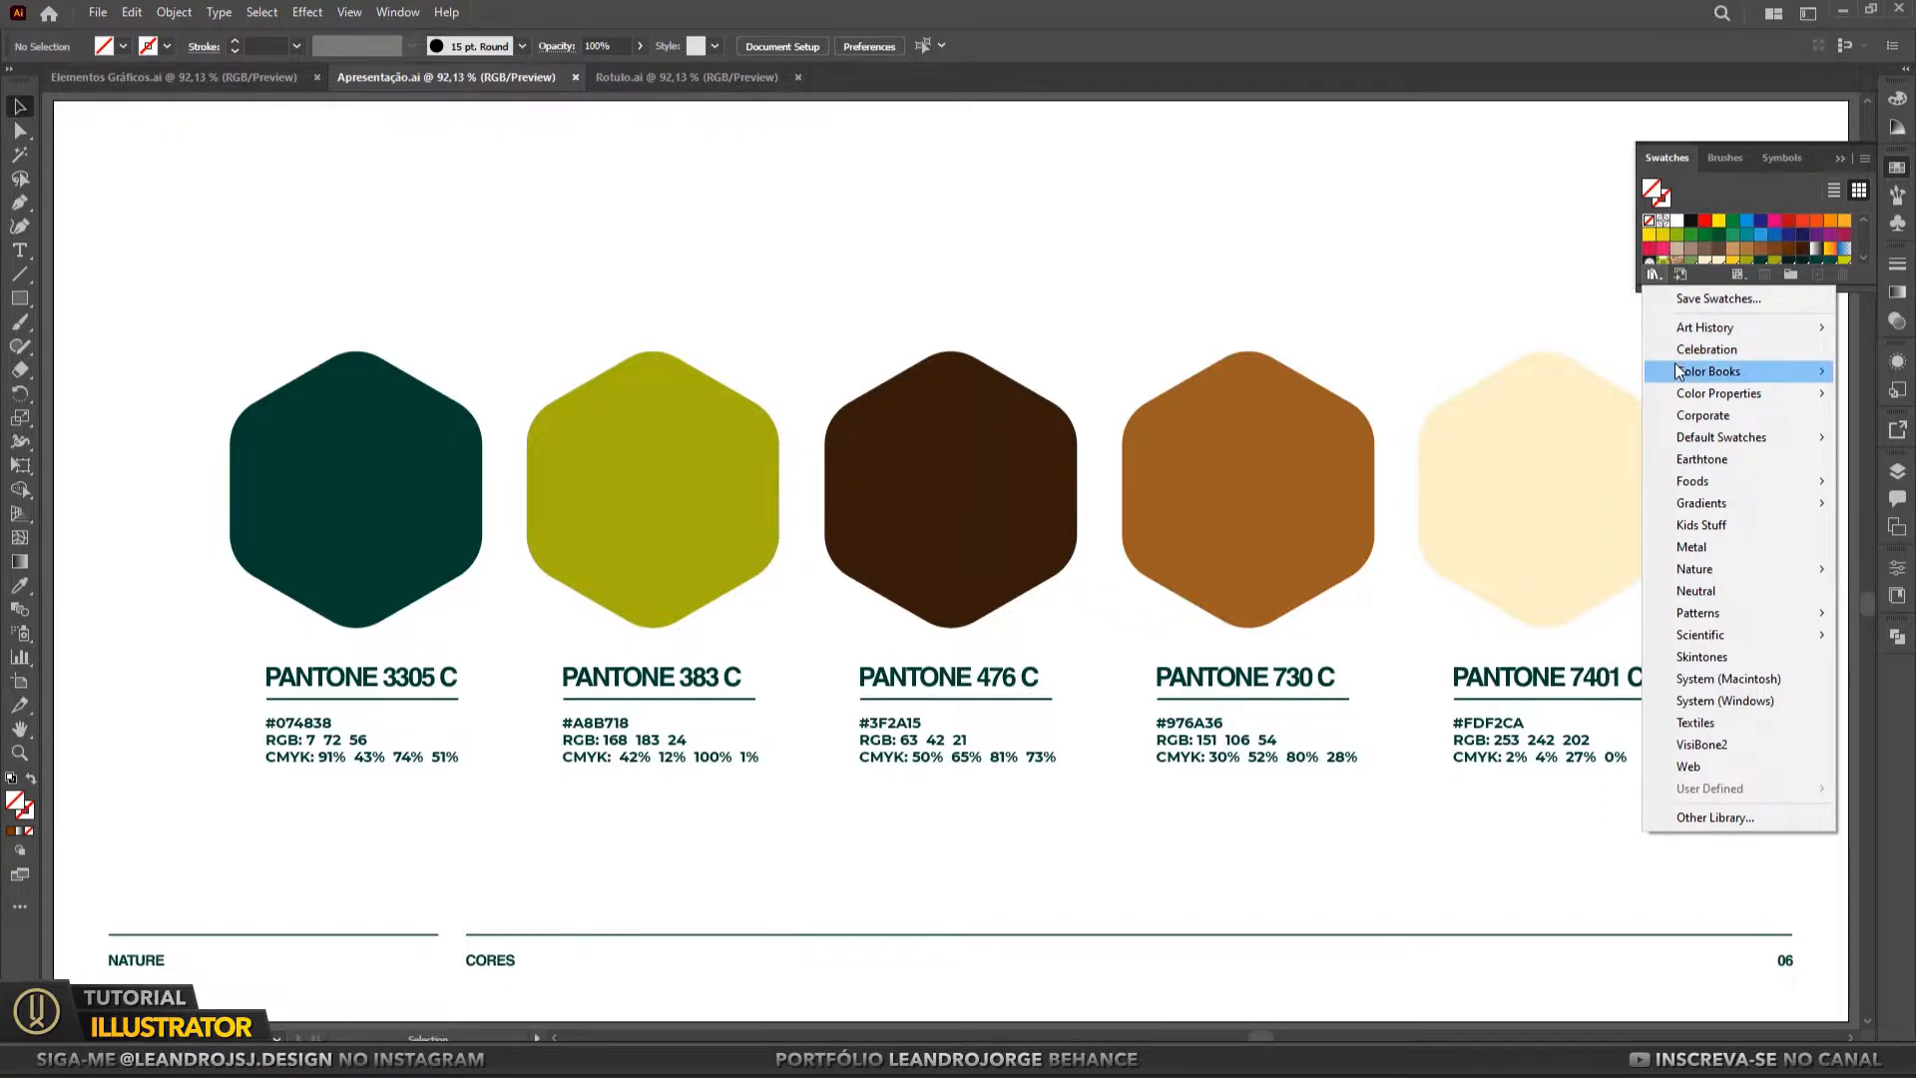
pyautogui.moveTo(1681, 372)
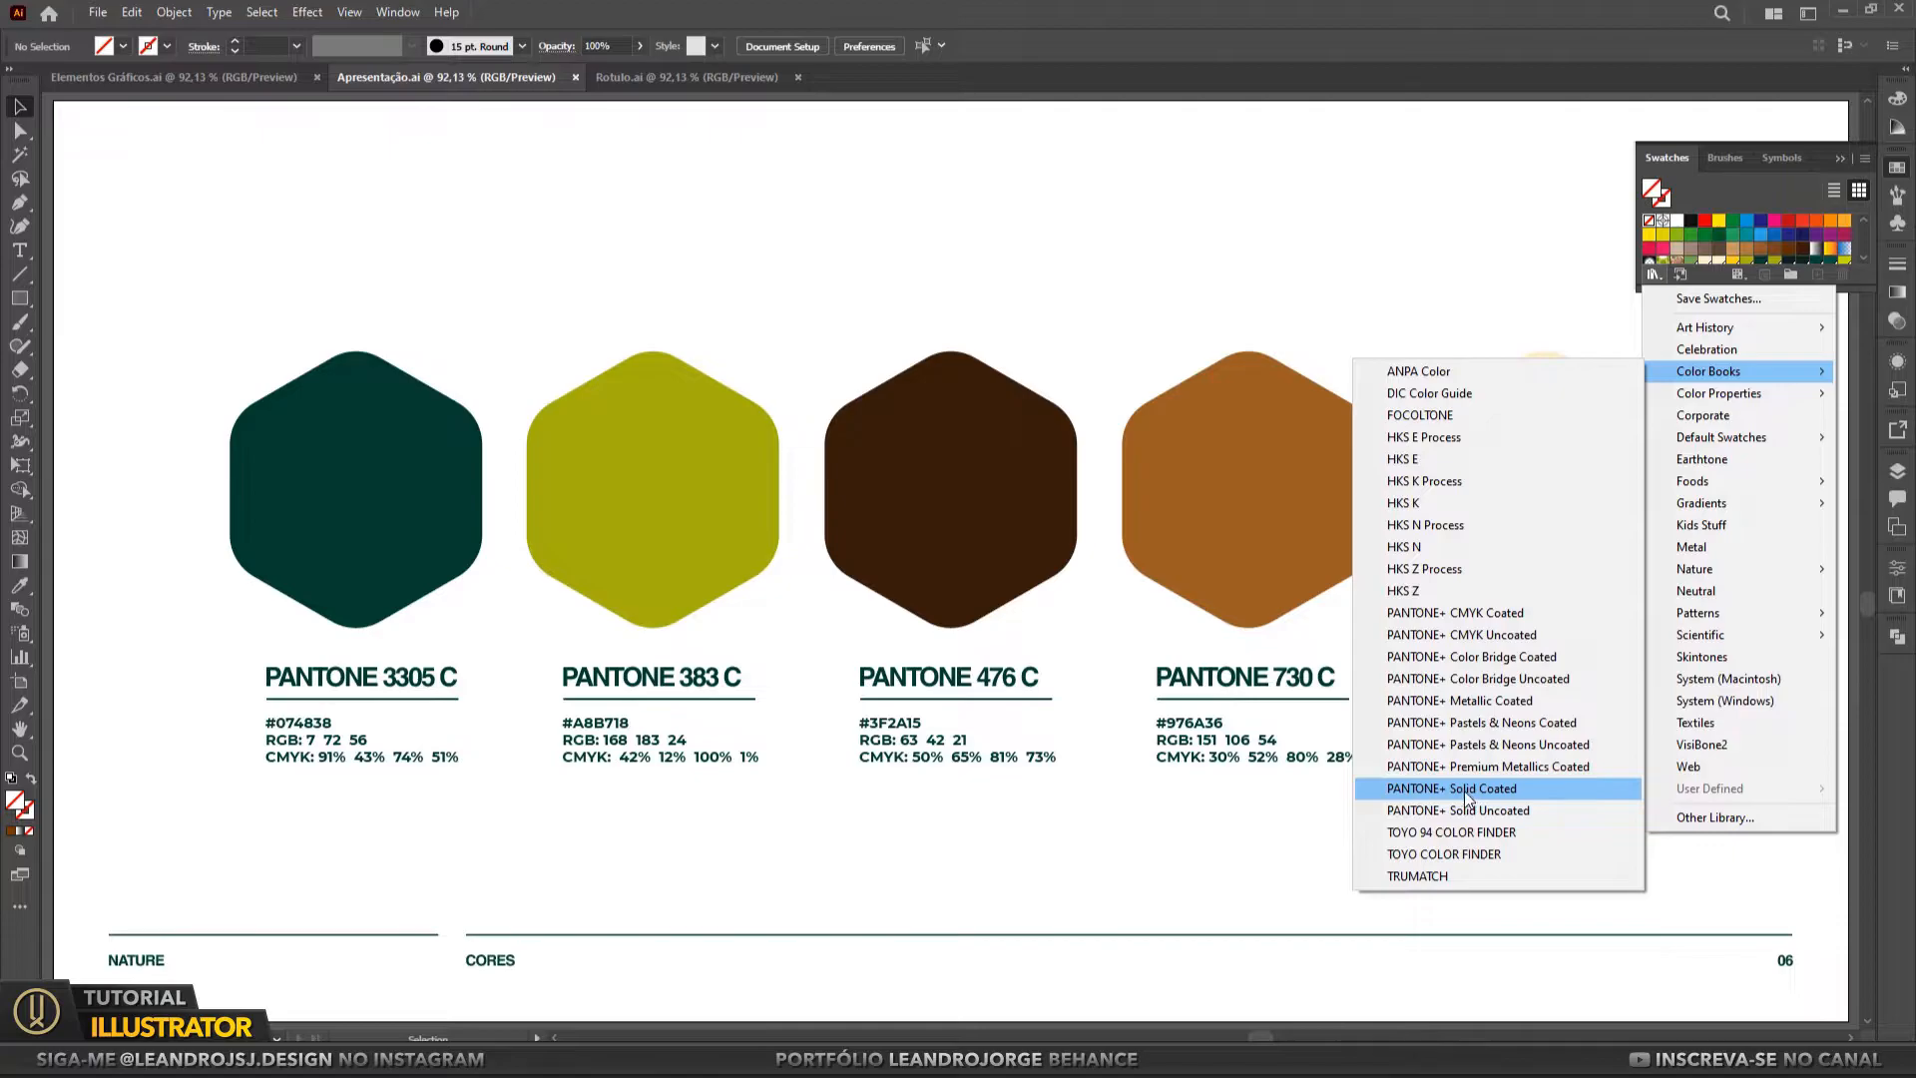
pyautogui.click(1425, 791)
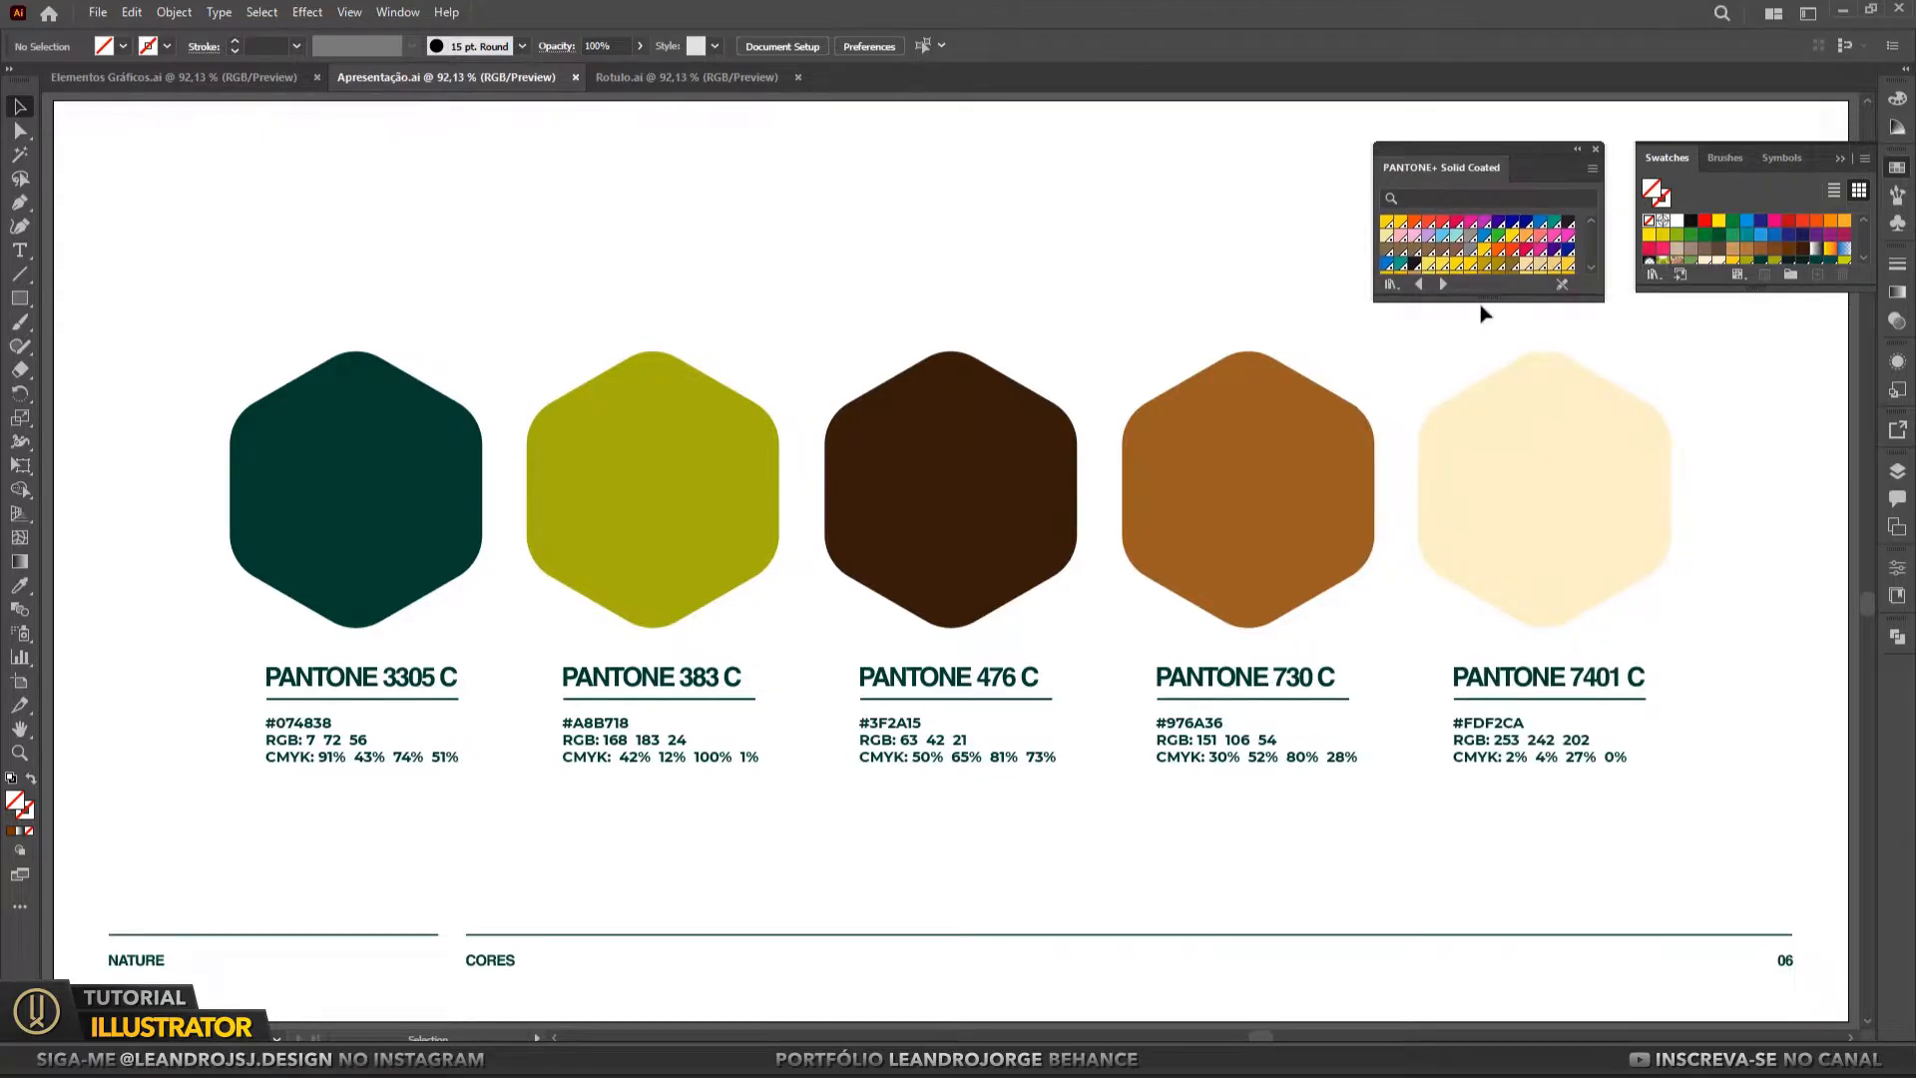
pyautogui.moveTo(1486, 303); pyautogui.dragTo(1548, 966)
pyautogui.scroll(-8, 1523, 423)
pyautogui.scroll(8, 1507, 453)
pyautogui.scroll(-5, 1467, 606)
pyautogui.scroll(8, 1466, 606)
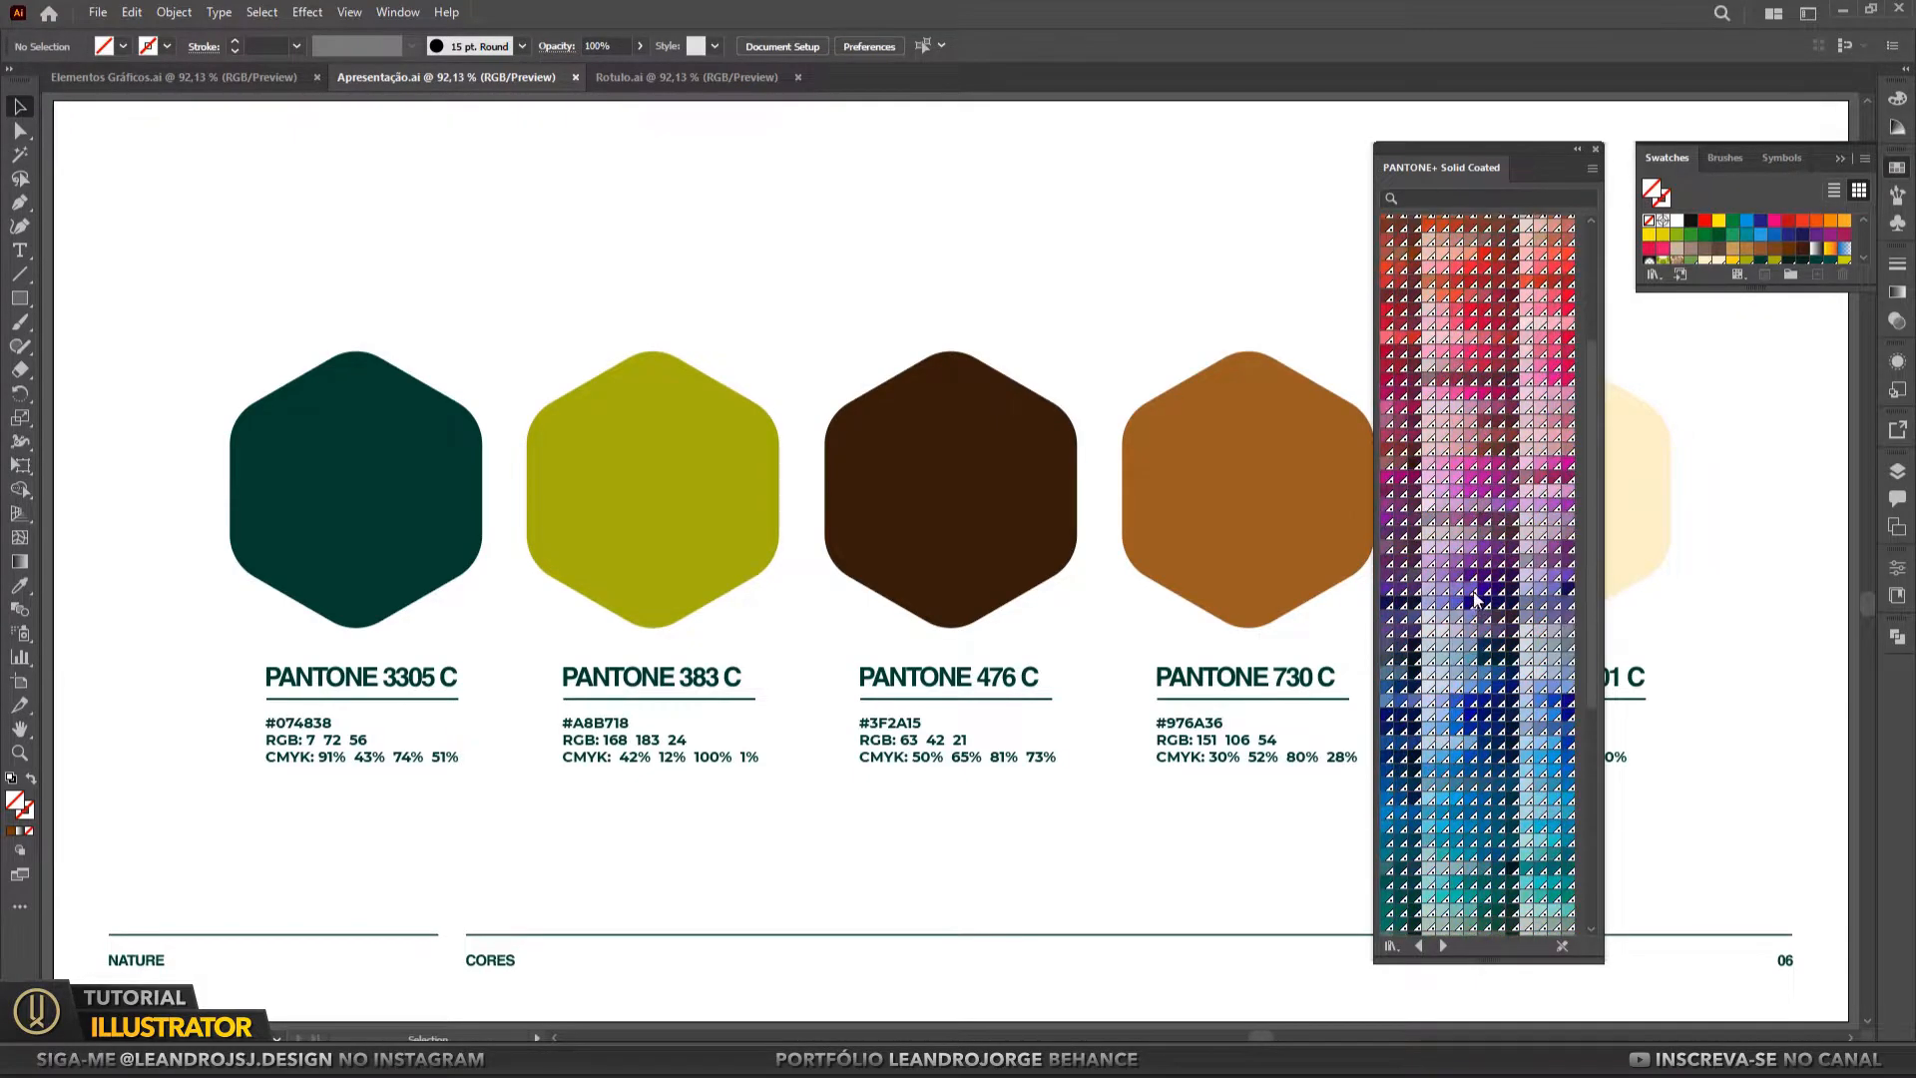
# Place a smaller copy of the dark brown hexagon above the original and fill it with PANTONE 4975 C
pyautogui.click(1045, 495)
pyautogui.moveTo(1079, 353); pyautogui.dragTo(1050, 398)
pyautogui.moveTo(1024, 497); pyautogui.dragTo(1038, 246)
pyautogui.scroll(3, 1480, 506)
pyautogui.click(1415, 646)
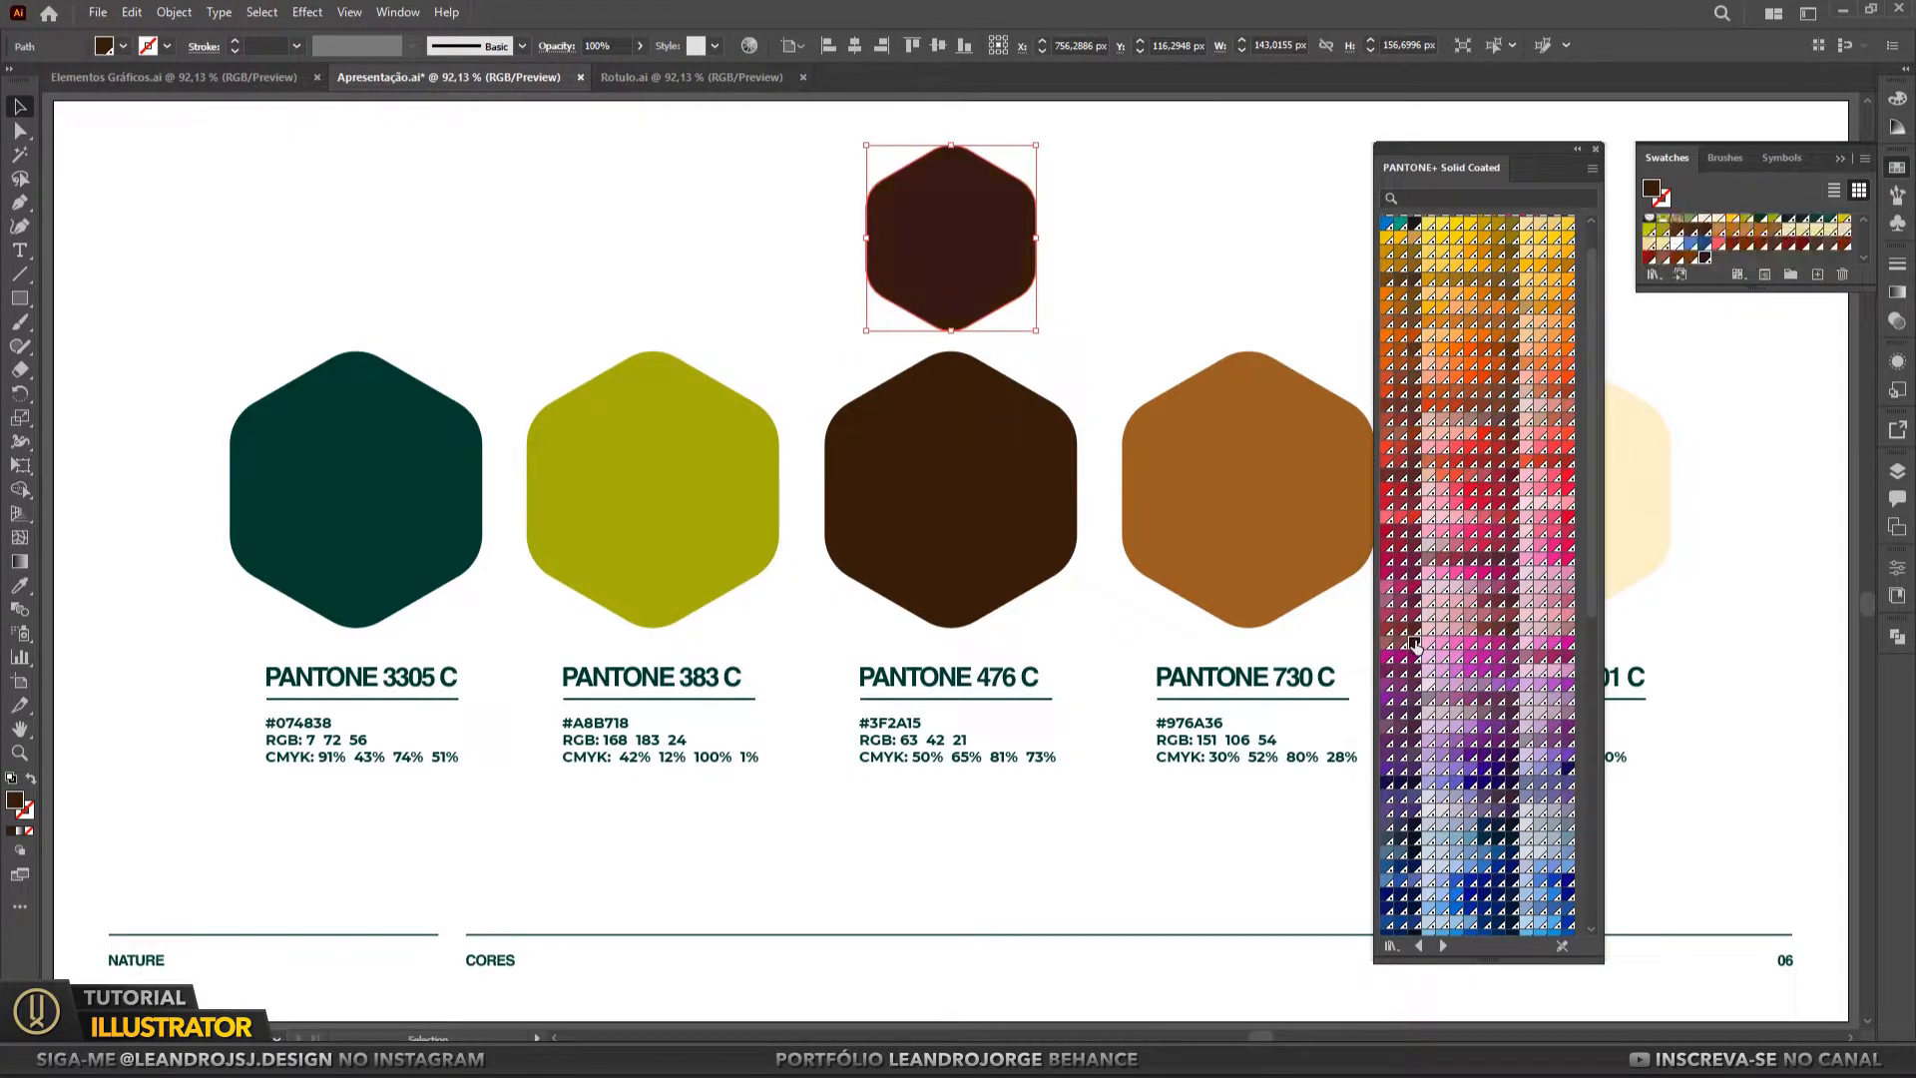
pyautogui.click(1510, 628)
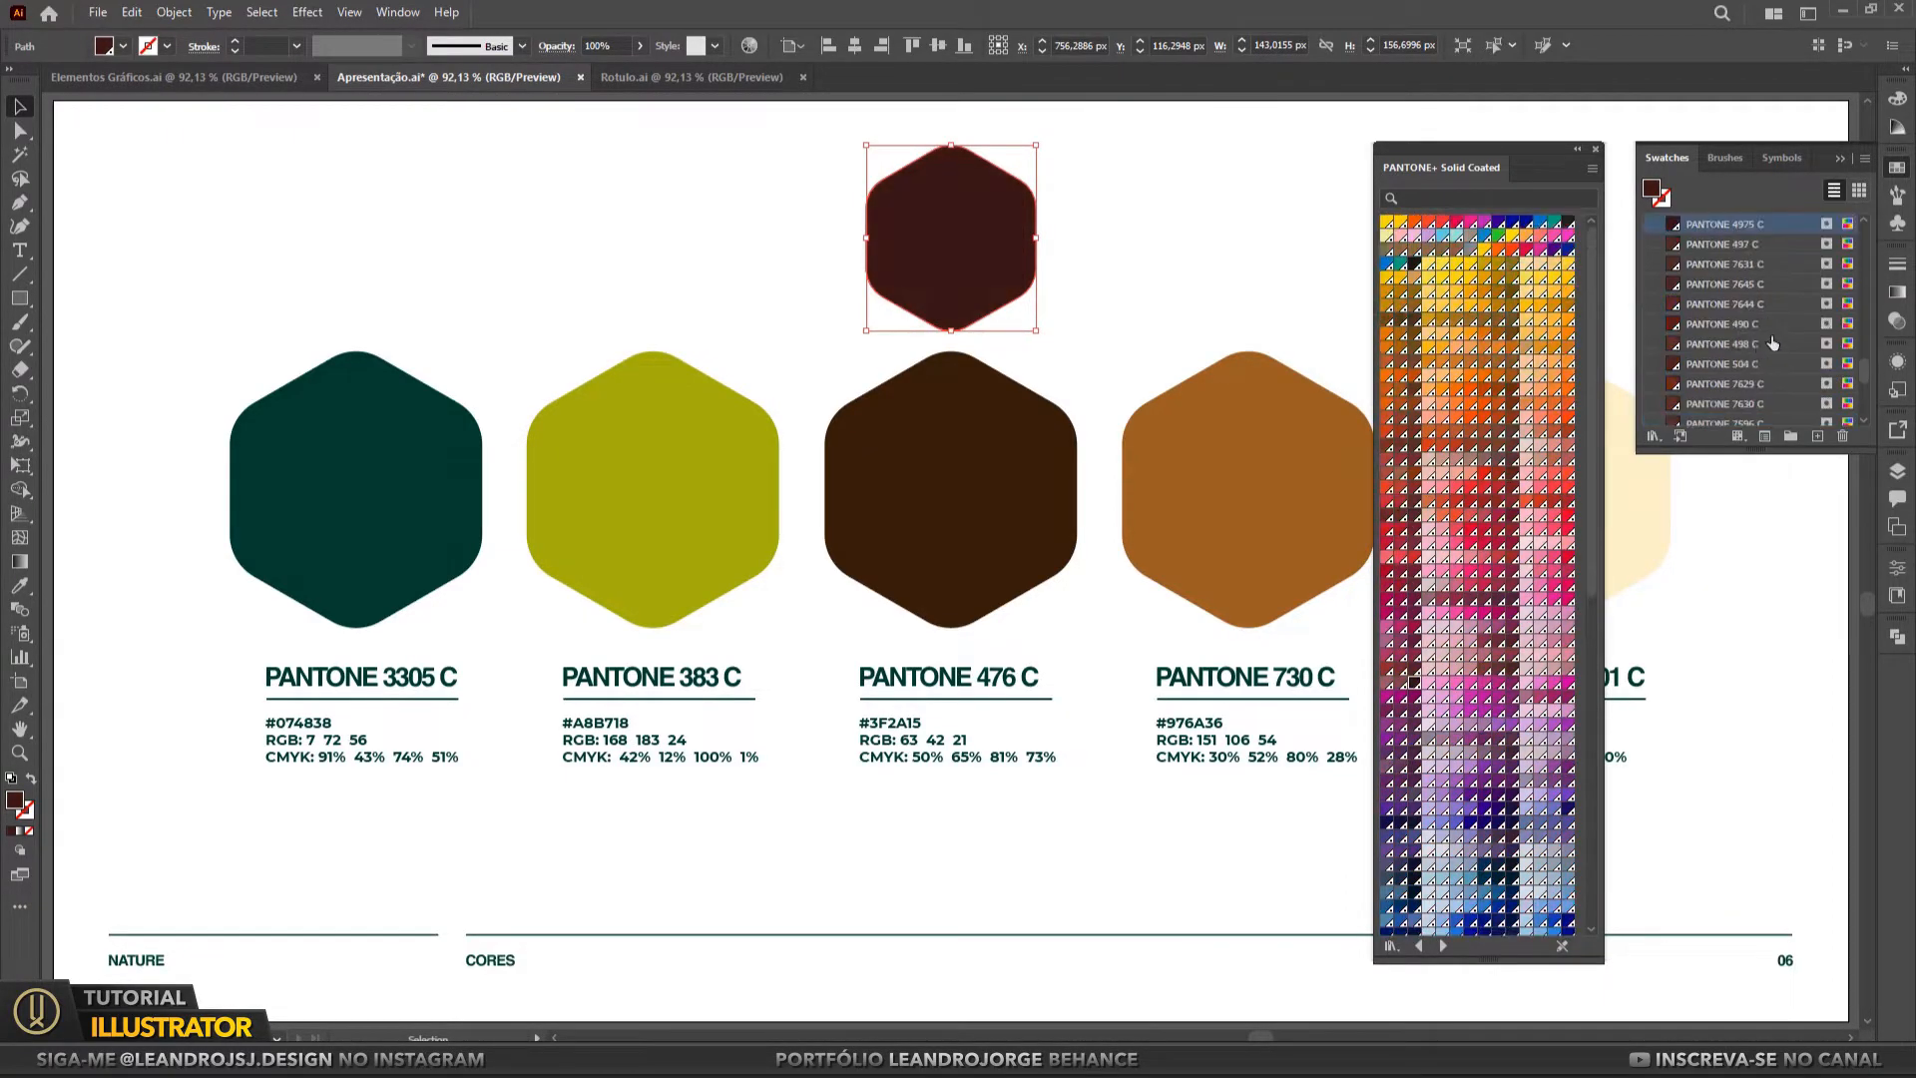
pyautogui.scroll(-1, 1758, 360)
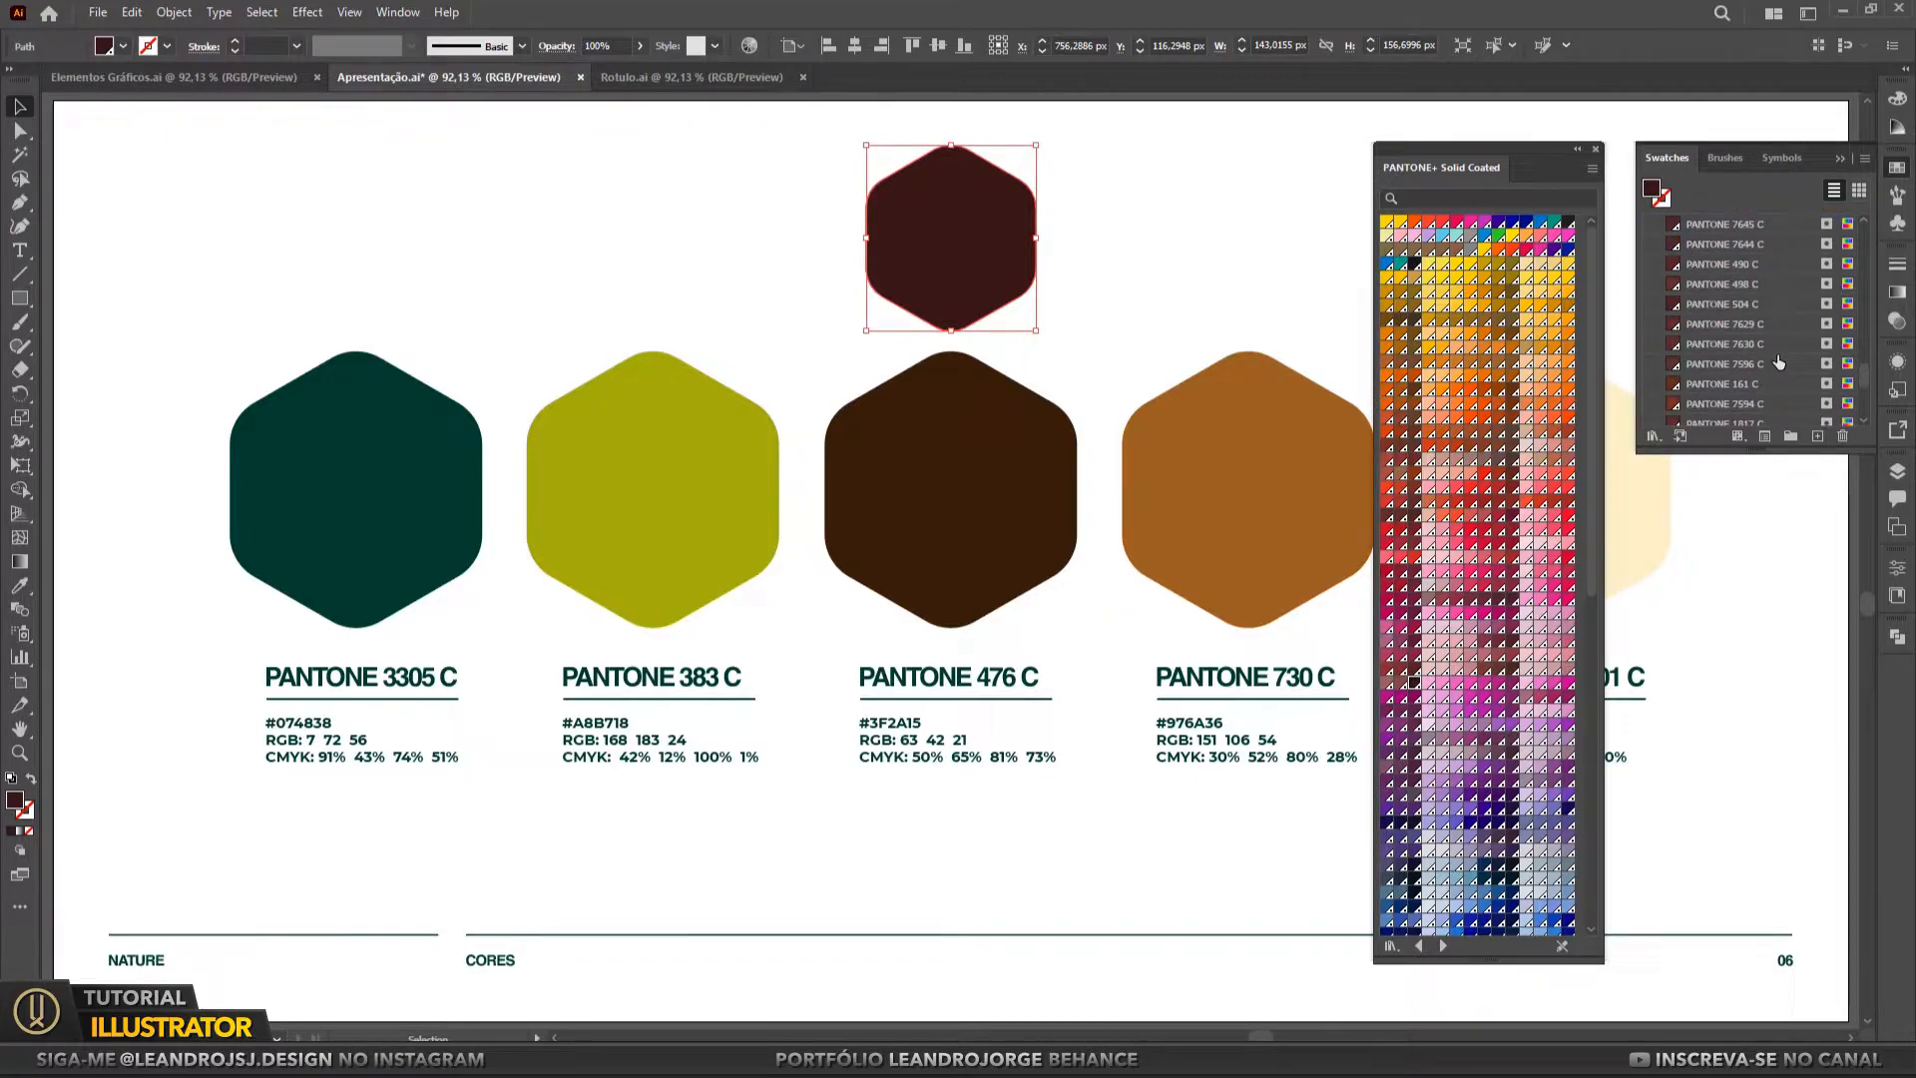
# Delete the small test hexagon and close the PANTONE+ Solid Coated and Swatches panels
pyautogui.click(973, 250)
pyautogui.press('Delete')
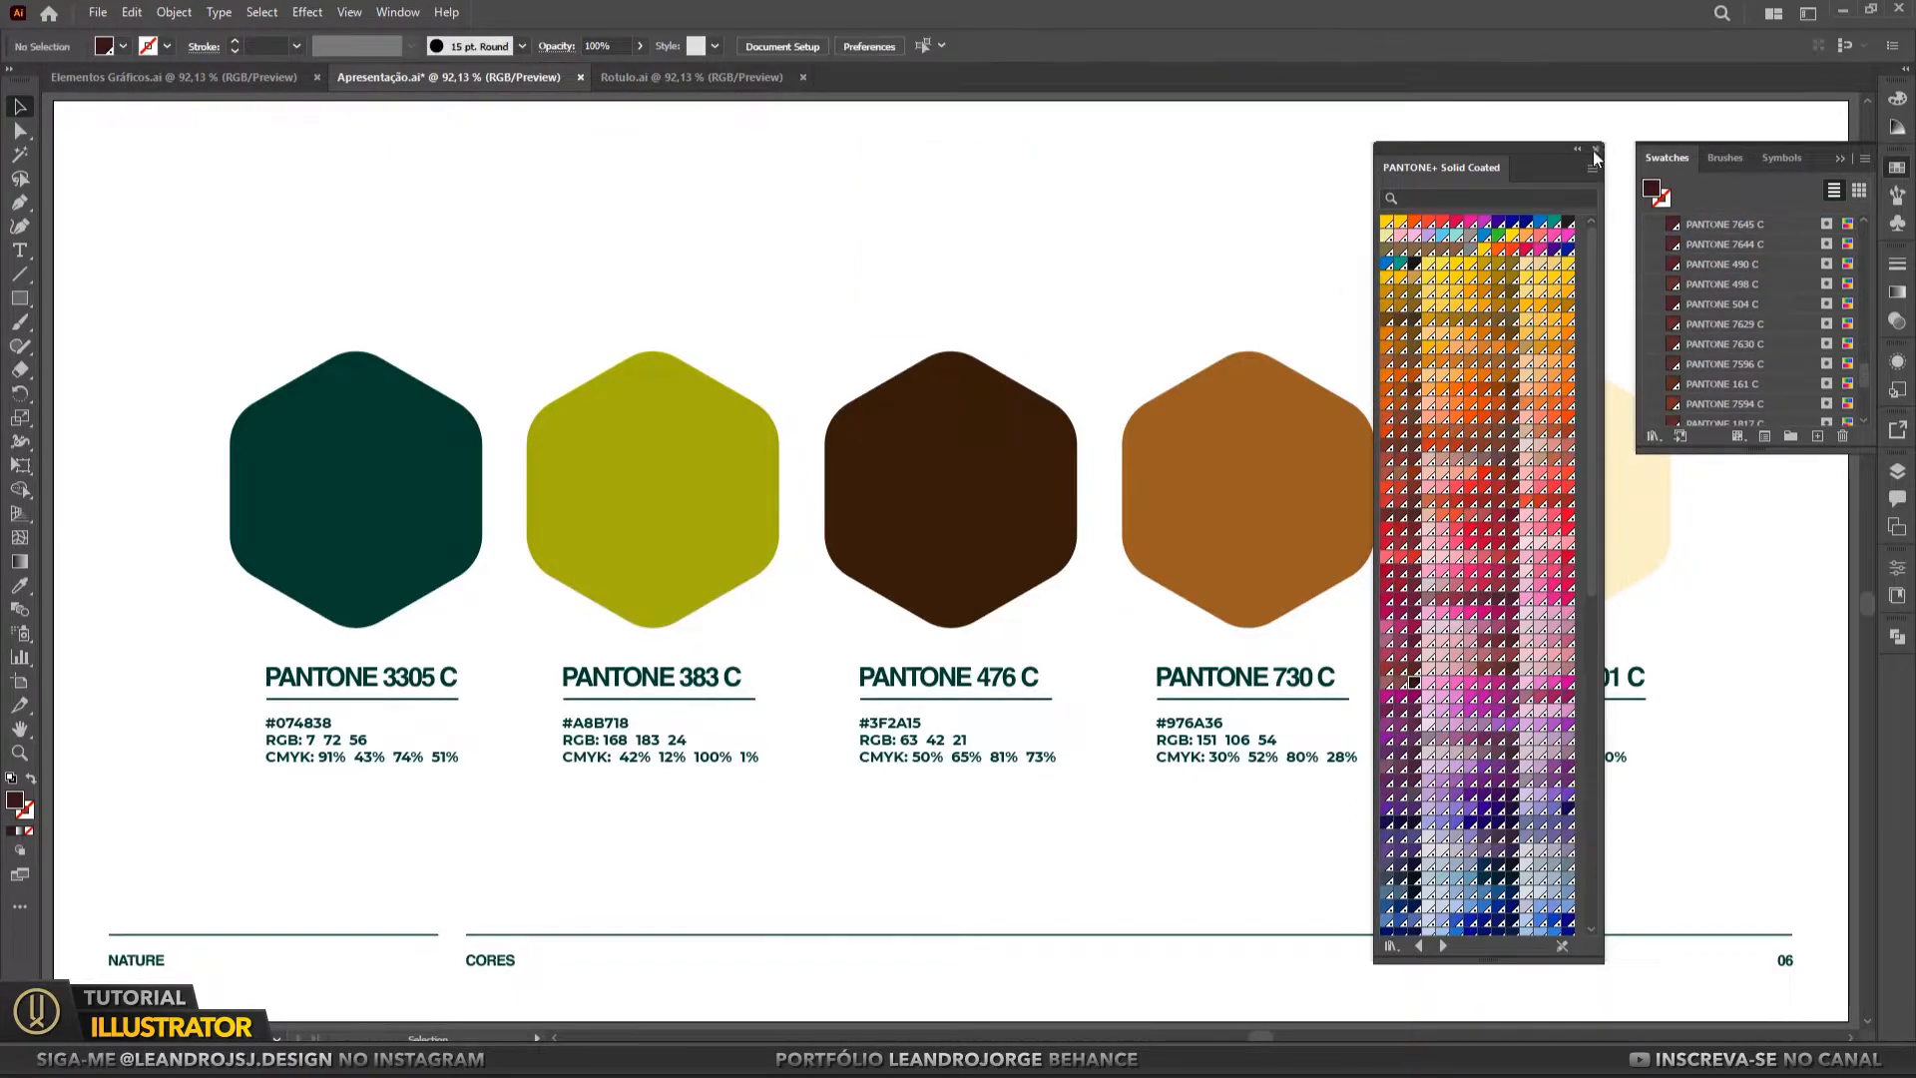
pyautogui.click(1595, 149)
pyautogui.click(1840, 159)
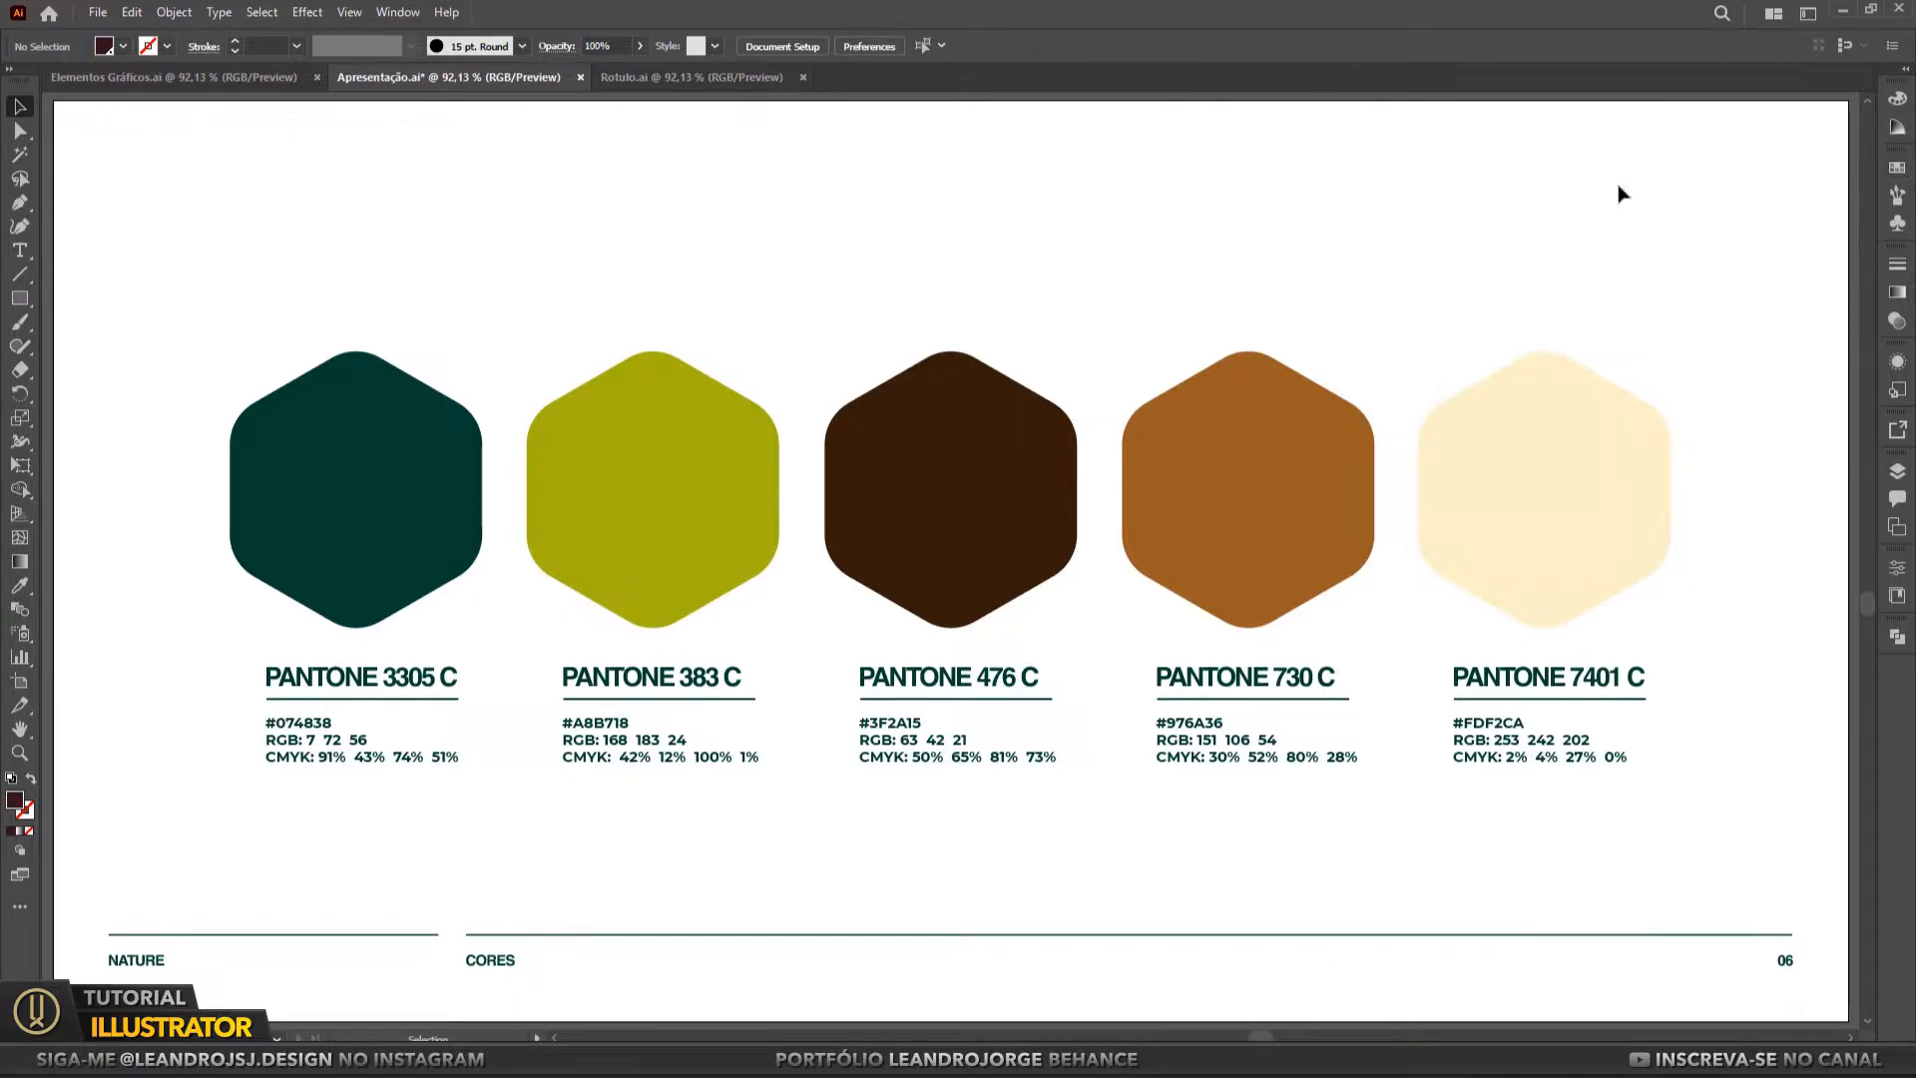
# Check the PANTONE 476 C label on the palette, switch to the Pantone Connect website and search for that colour
pyautogui.click(910, 679)
pyautogui.click(1010, 769)
pyautogui.click(1015, 680)
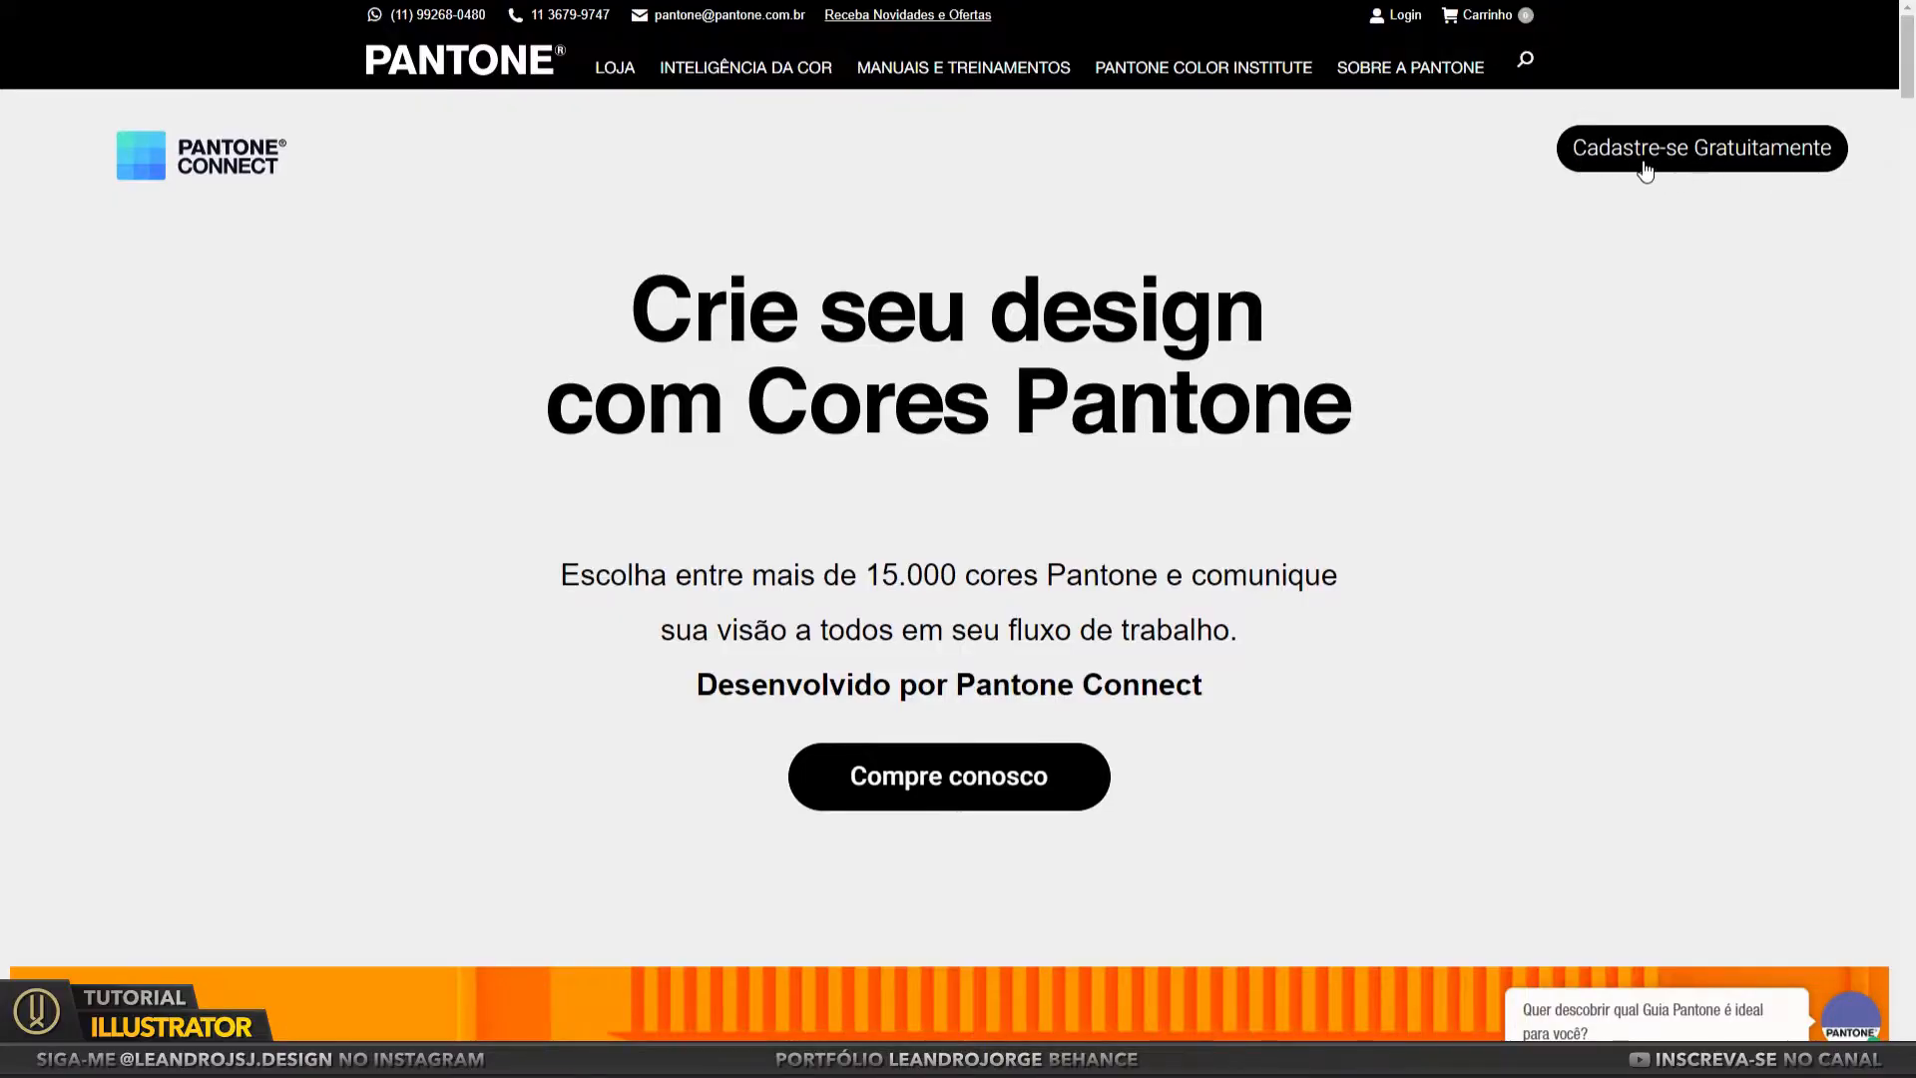
pyautogui.click(1672, 167)
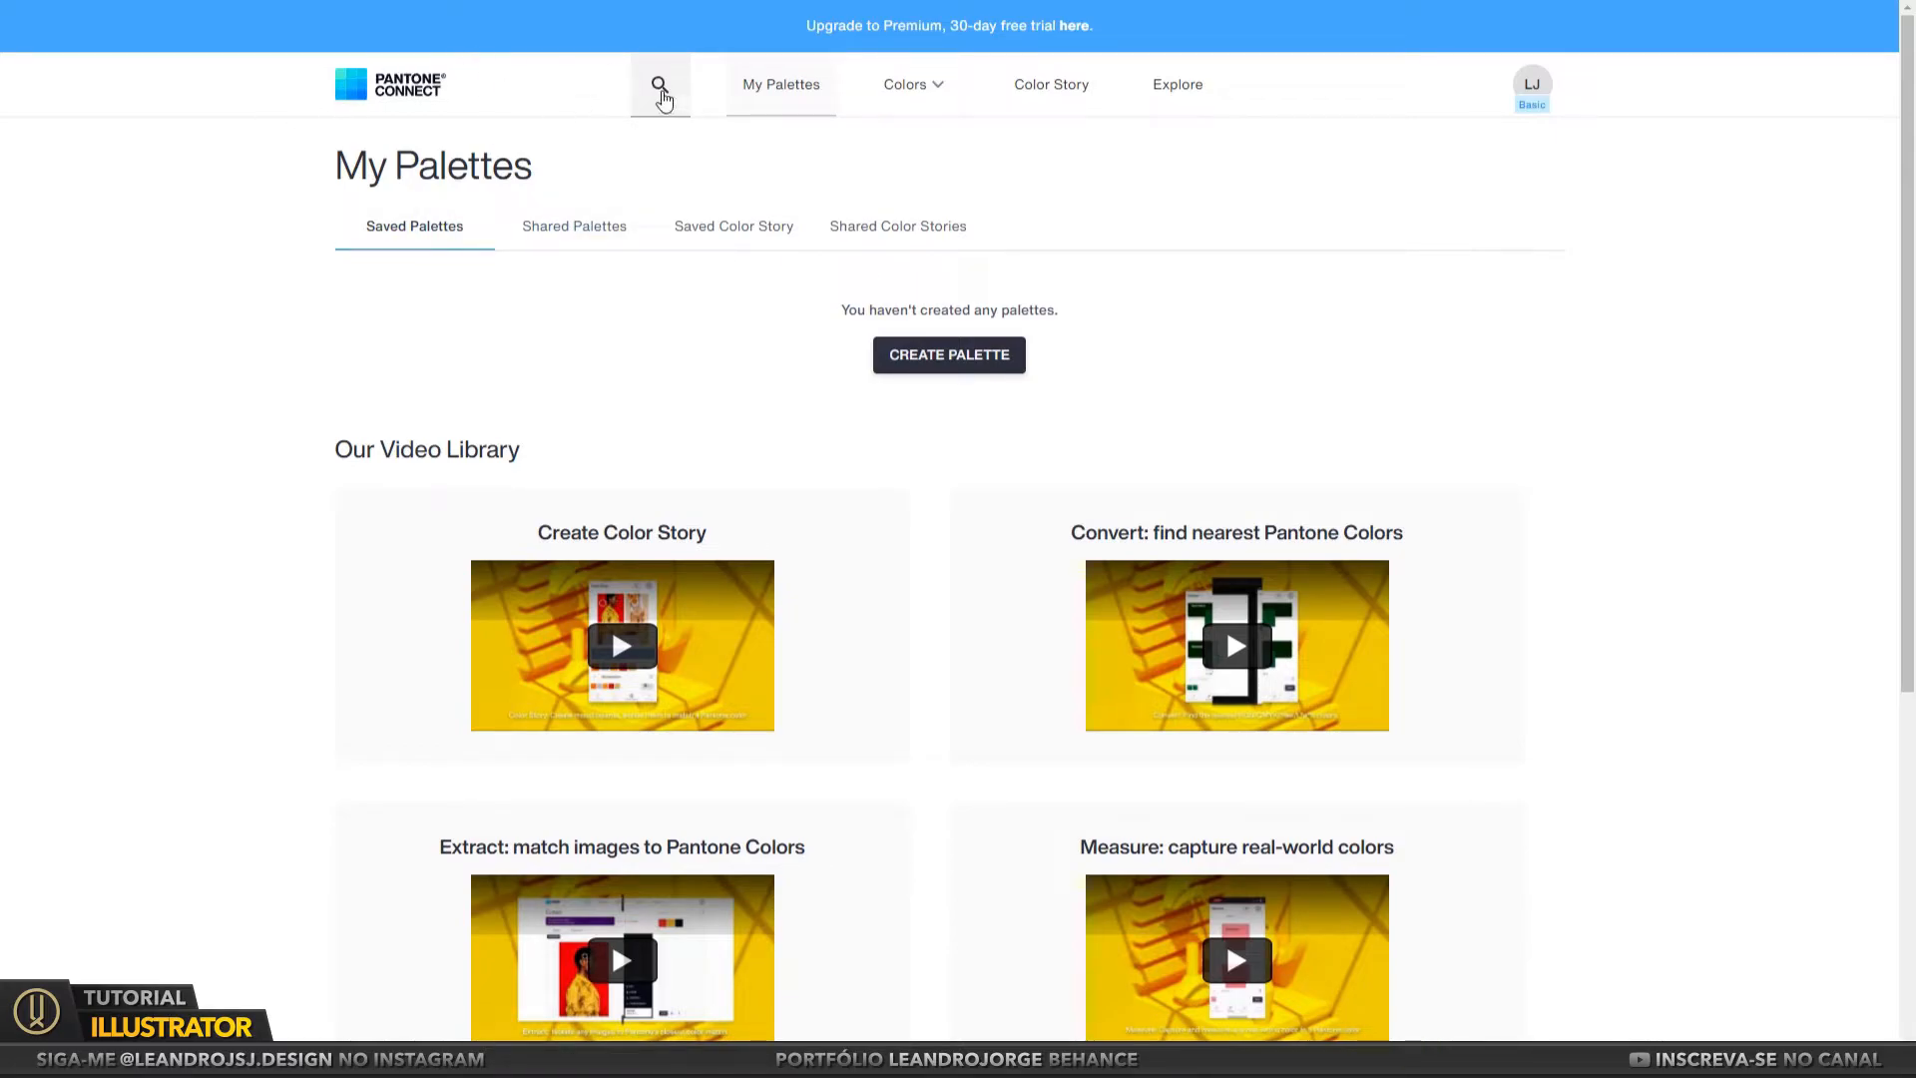
pyautogui.click(658, 86)
pyautogui.write('PANTONE 476 C')
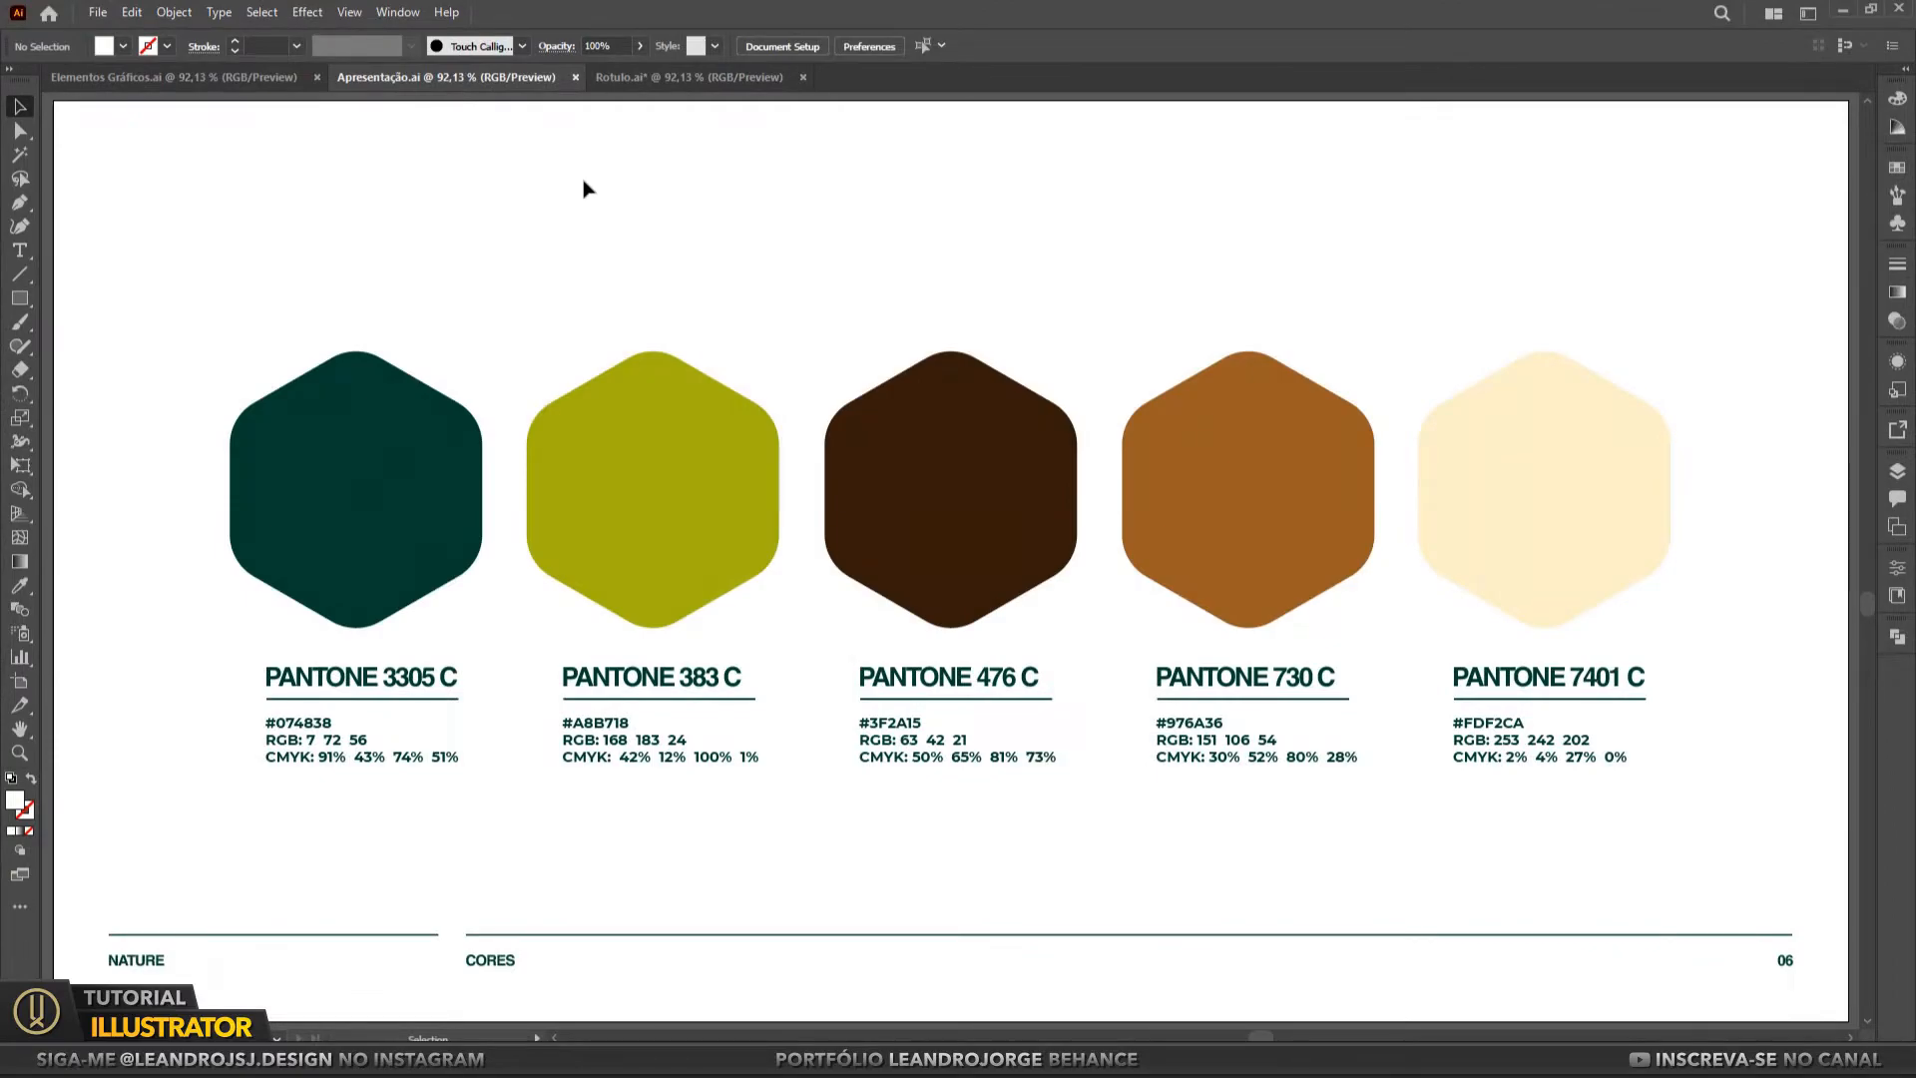
# Switch to the orange label in Photoshop and inspect the LOGO group inside LARANJA_FRENTE by hiding and showing its logo layer
pyautogui.click(628, 86)
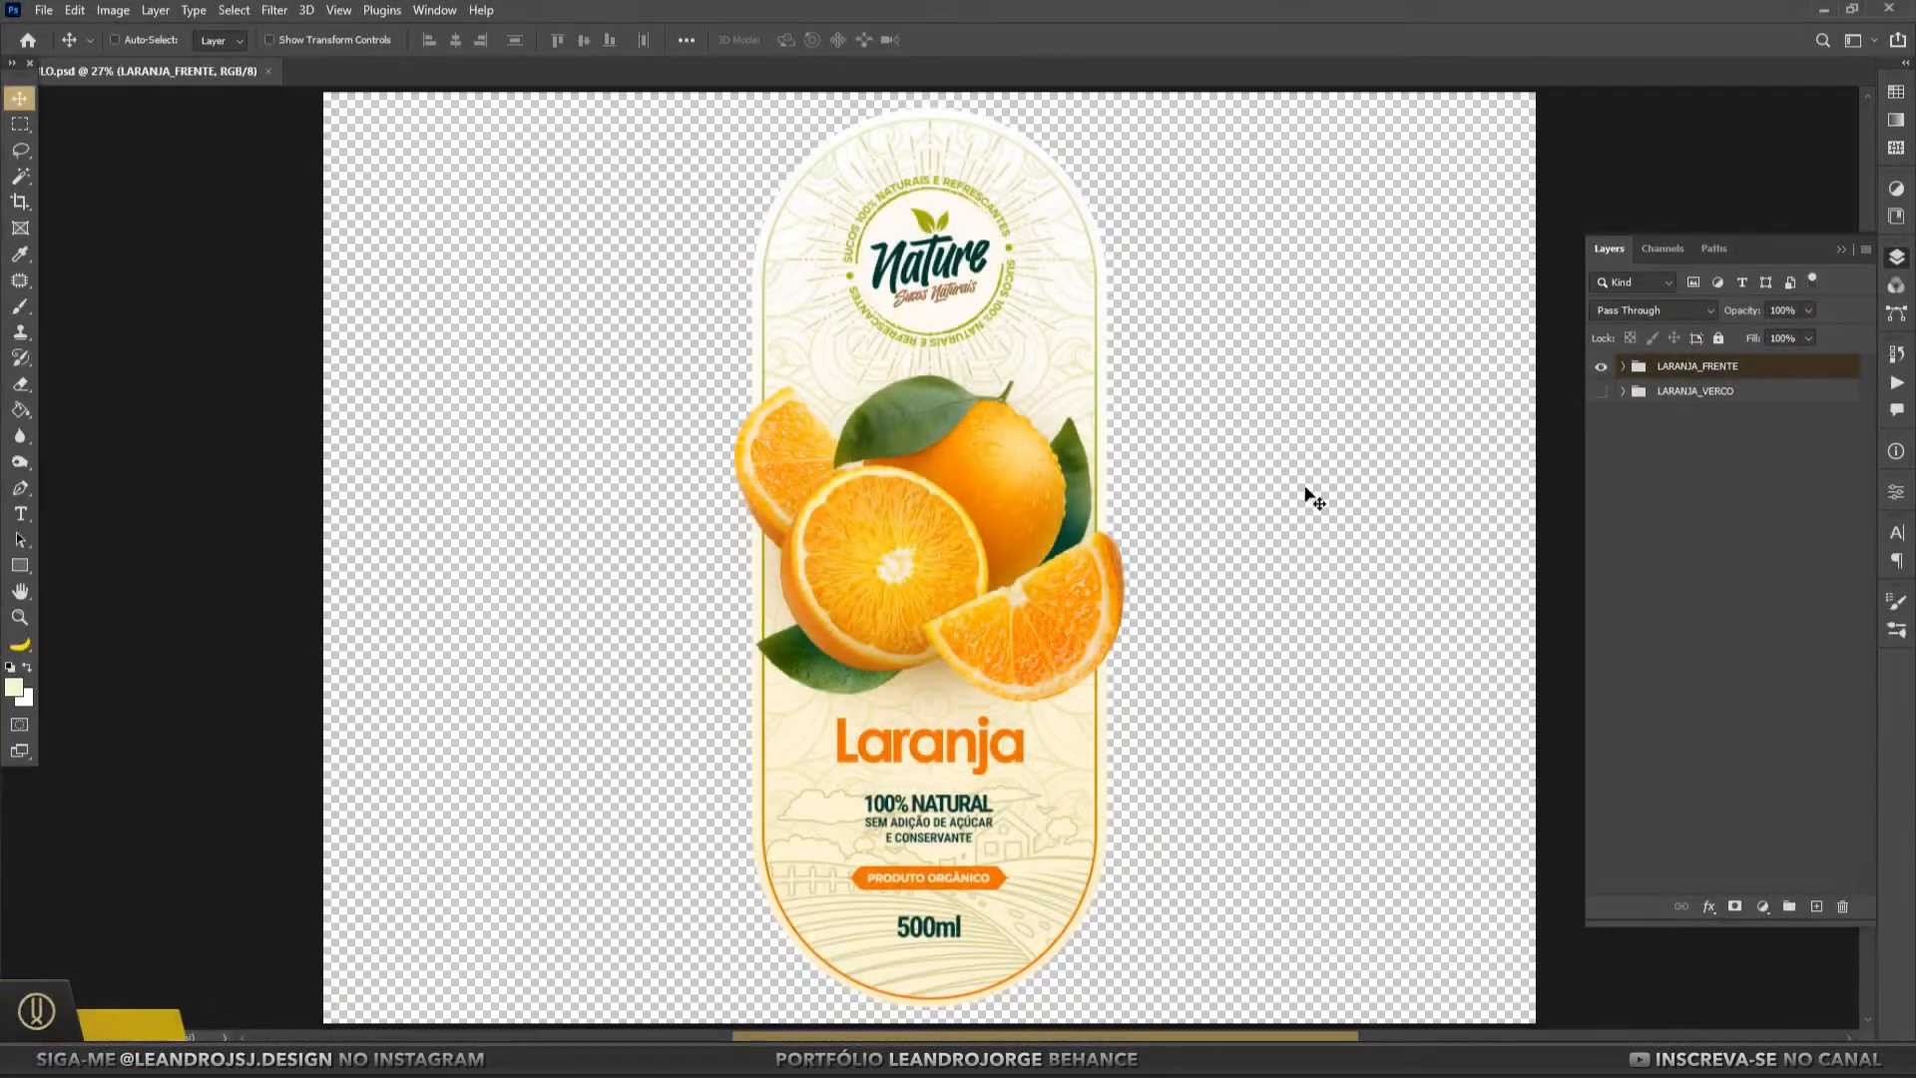
pyautogui.click(1623, 366)
pyautogui.click(1602, 427)
pyautogui.click(1602, 427)
pyautogui.scroll(5, 996, 363)
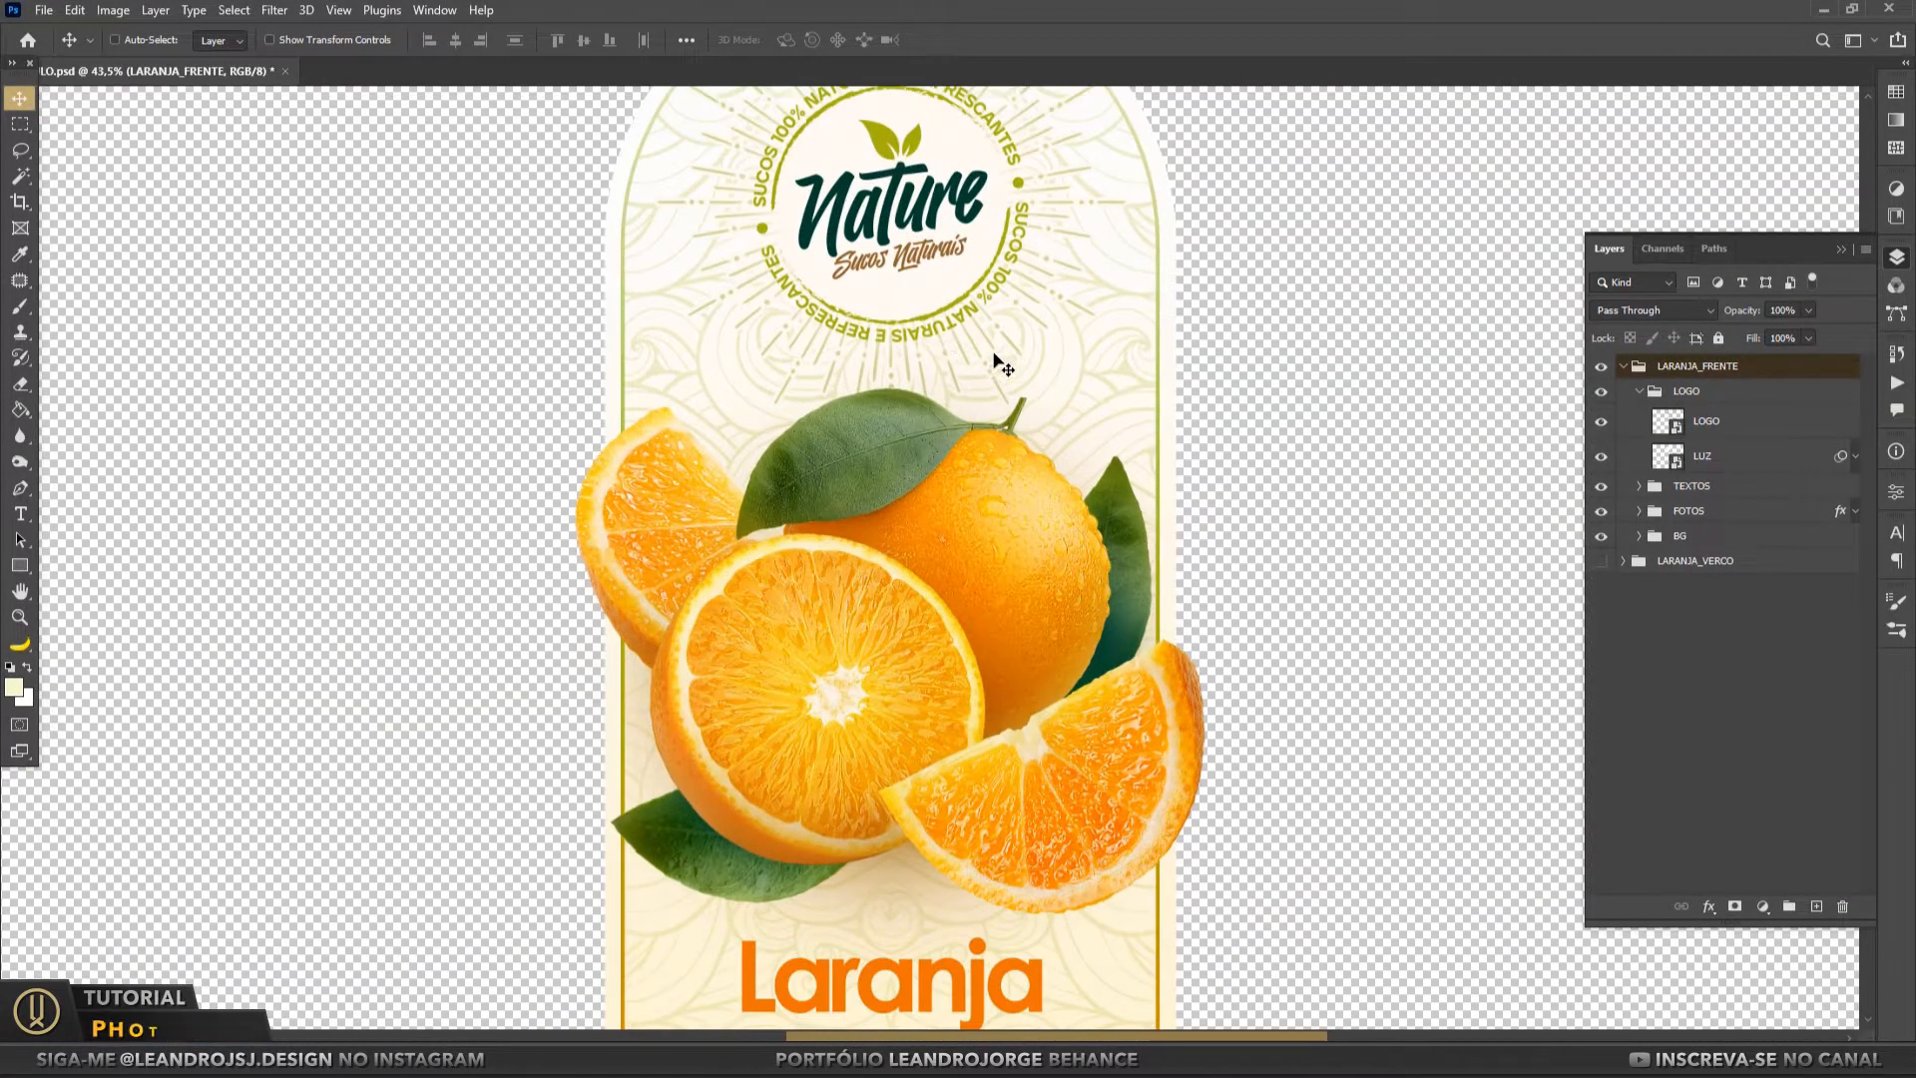
pyautogui.click(1602, 427)
pyautogui.click(1602, 427)
pyautogui.click(1638, 390)
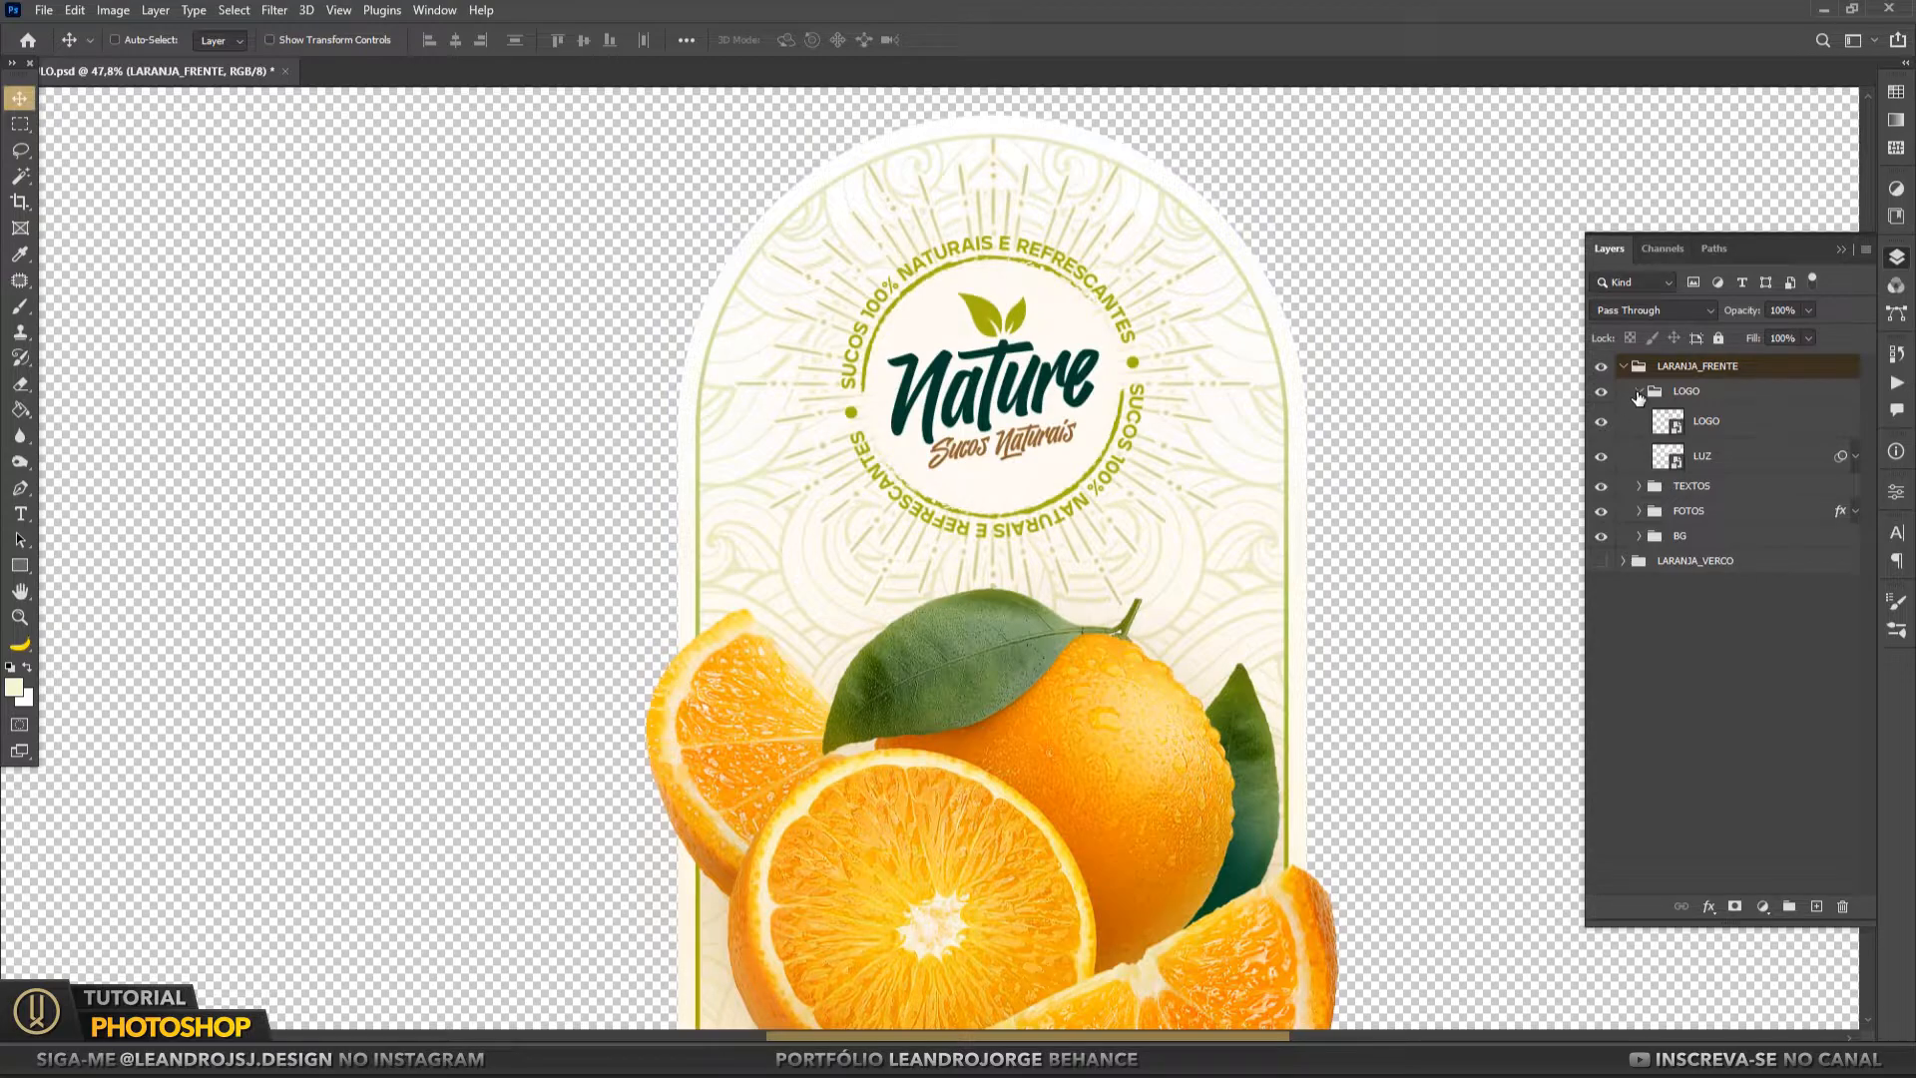
# Expand the TEXTOS group and hide all its text layers and the BASE layer
pyautogui.click(1638, 415)
pyautogui.scroll(-5, 998, 499)
pyautogui.click(1601, 449)
pyautogui.click(1601, 490)
pyautogui.click(1602, 531)
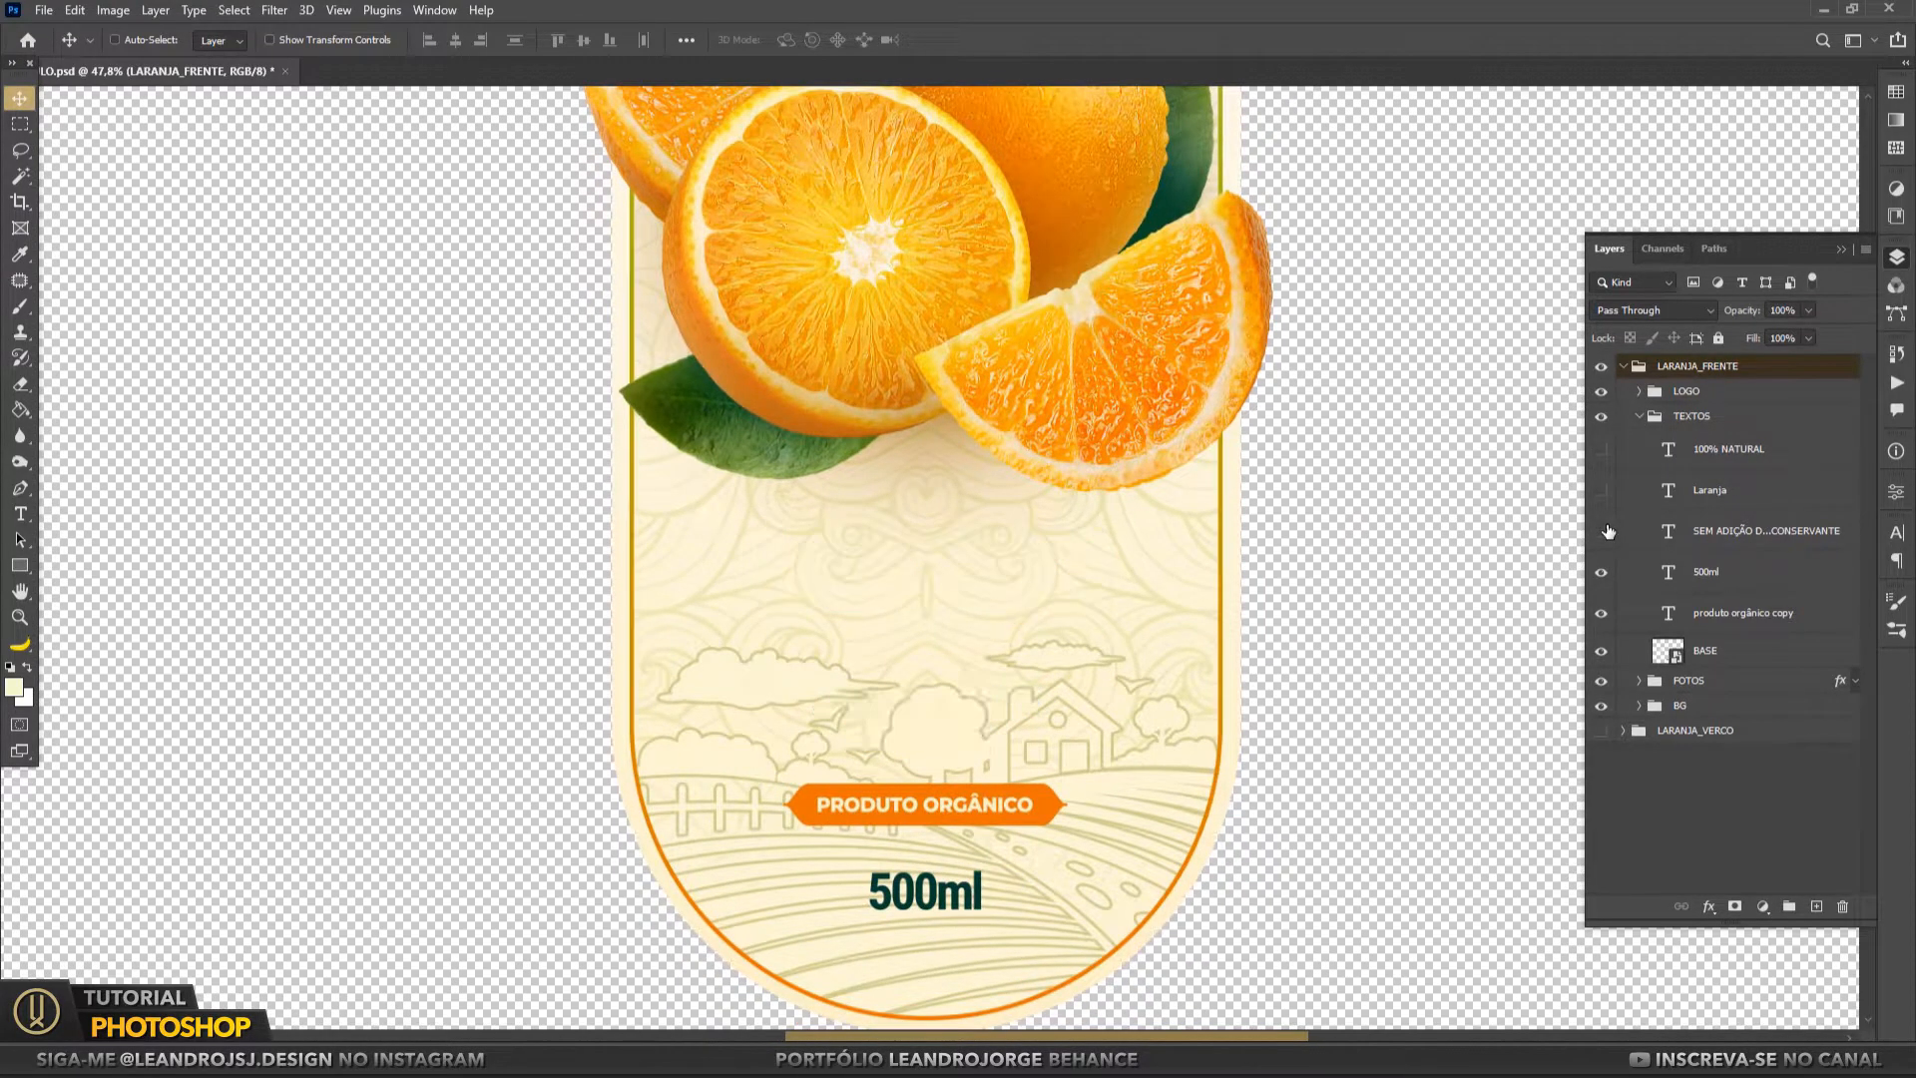
pyautogui.click(1601, 572)
pyautogui.click(1601, 613)
pyautogui.click(1602, 650)
pyautogui.moveTo(1125, 575); pyautogui.dragTo(1144, 512)
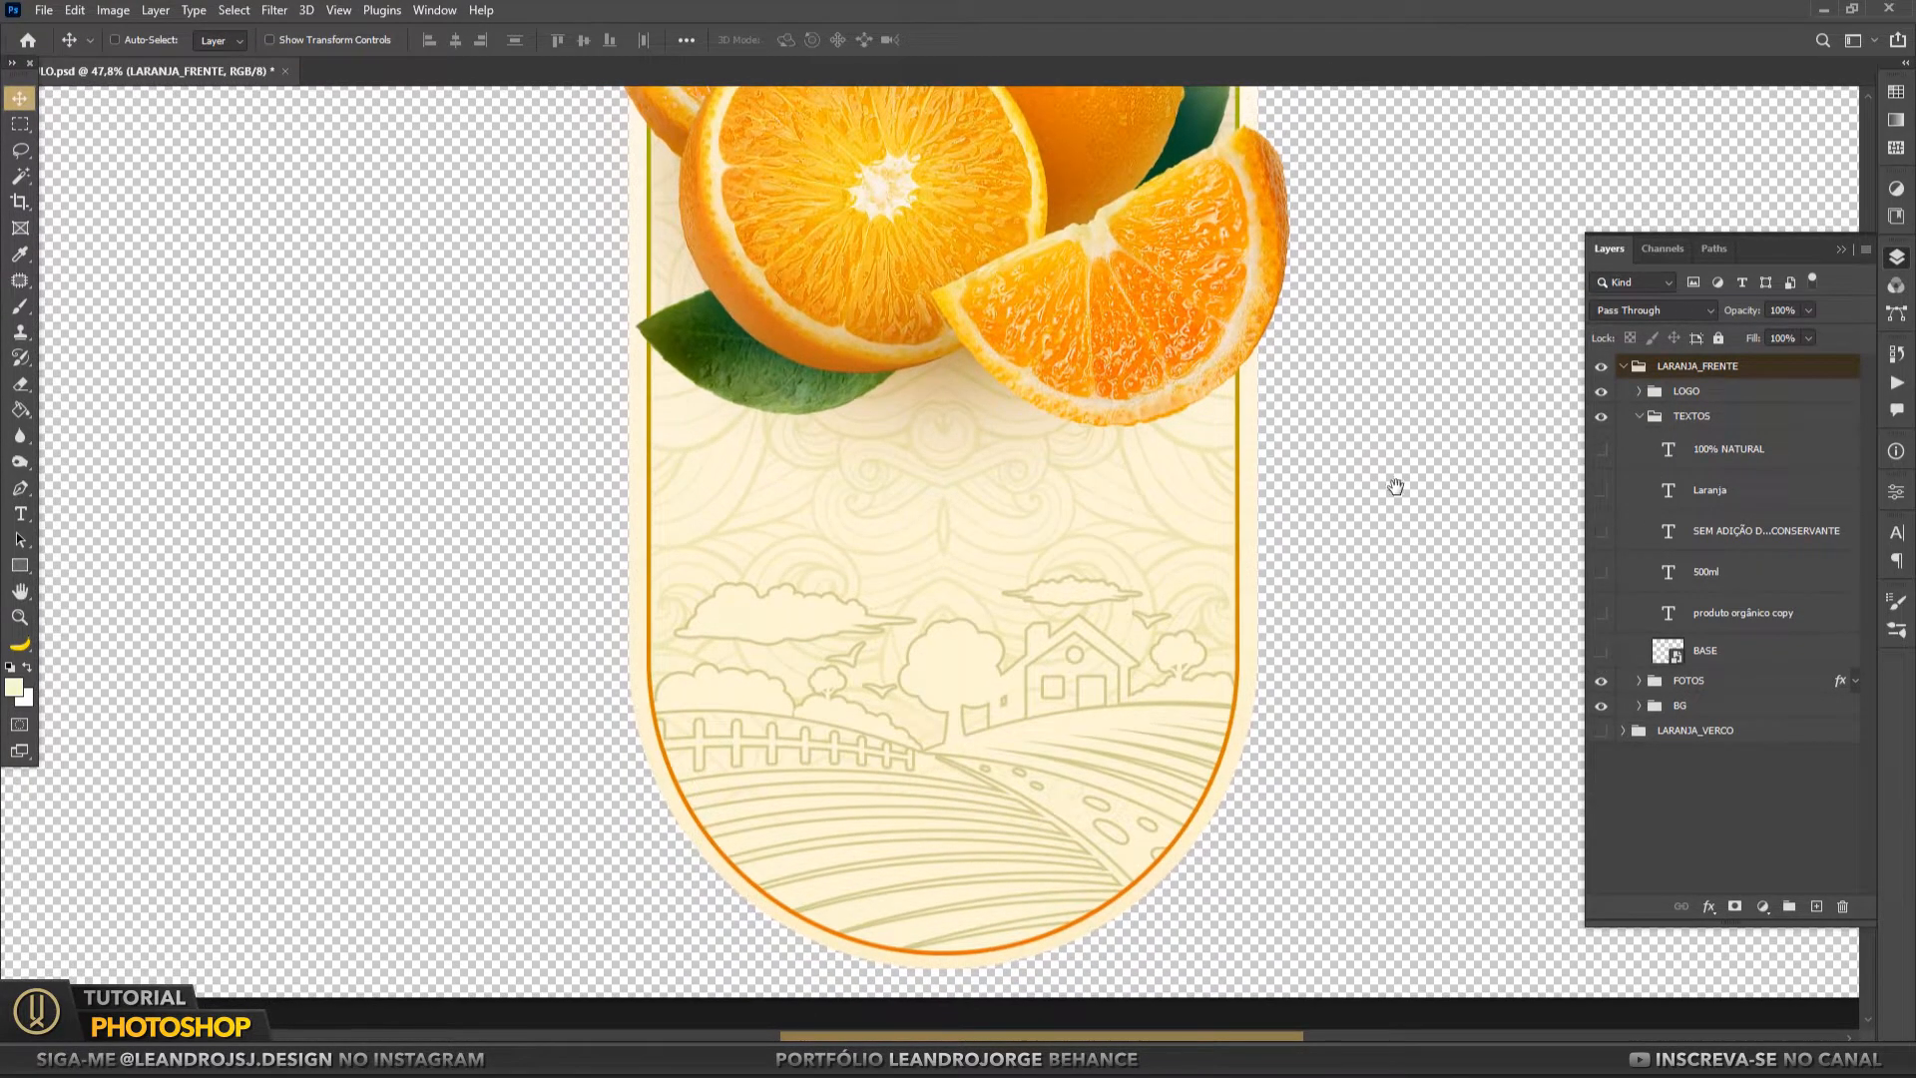
pyautogui.moveTo(1411, 481); pyautogui.dragTo(1421, 524)
# Show every layer of the TEXTOS group again and collapse the group
pyautogui.click(1601, 452)
pyautogui.click(1601, 451)
pyautogui.moveTo(1602, 451); pyautogui.dragTo(1604, 648)
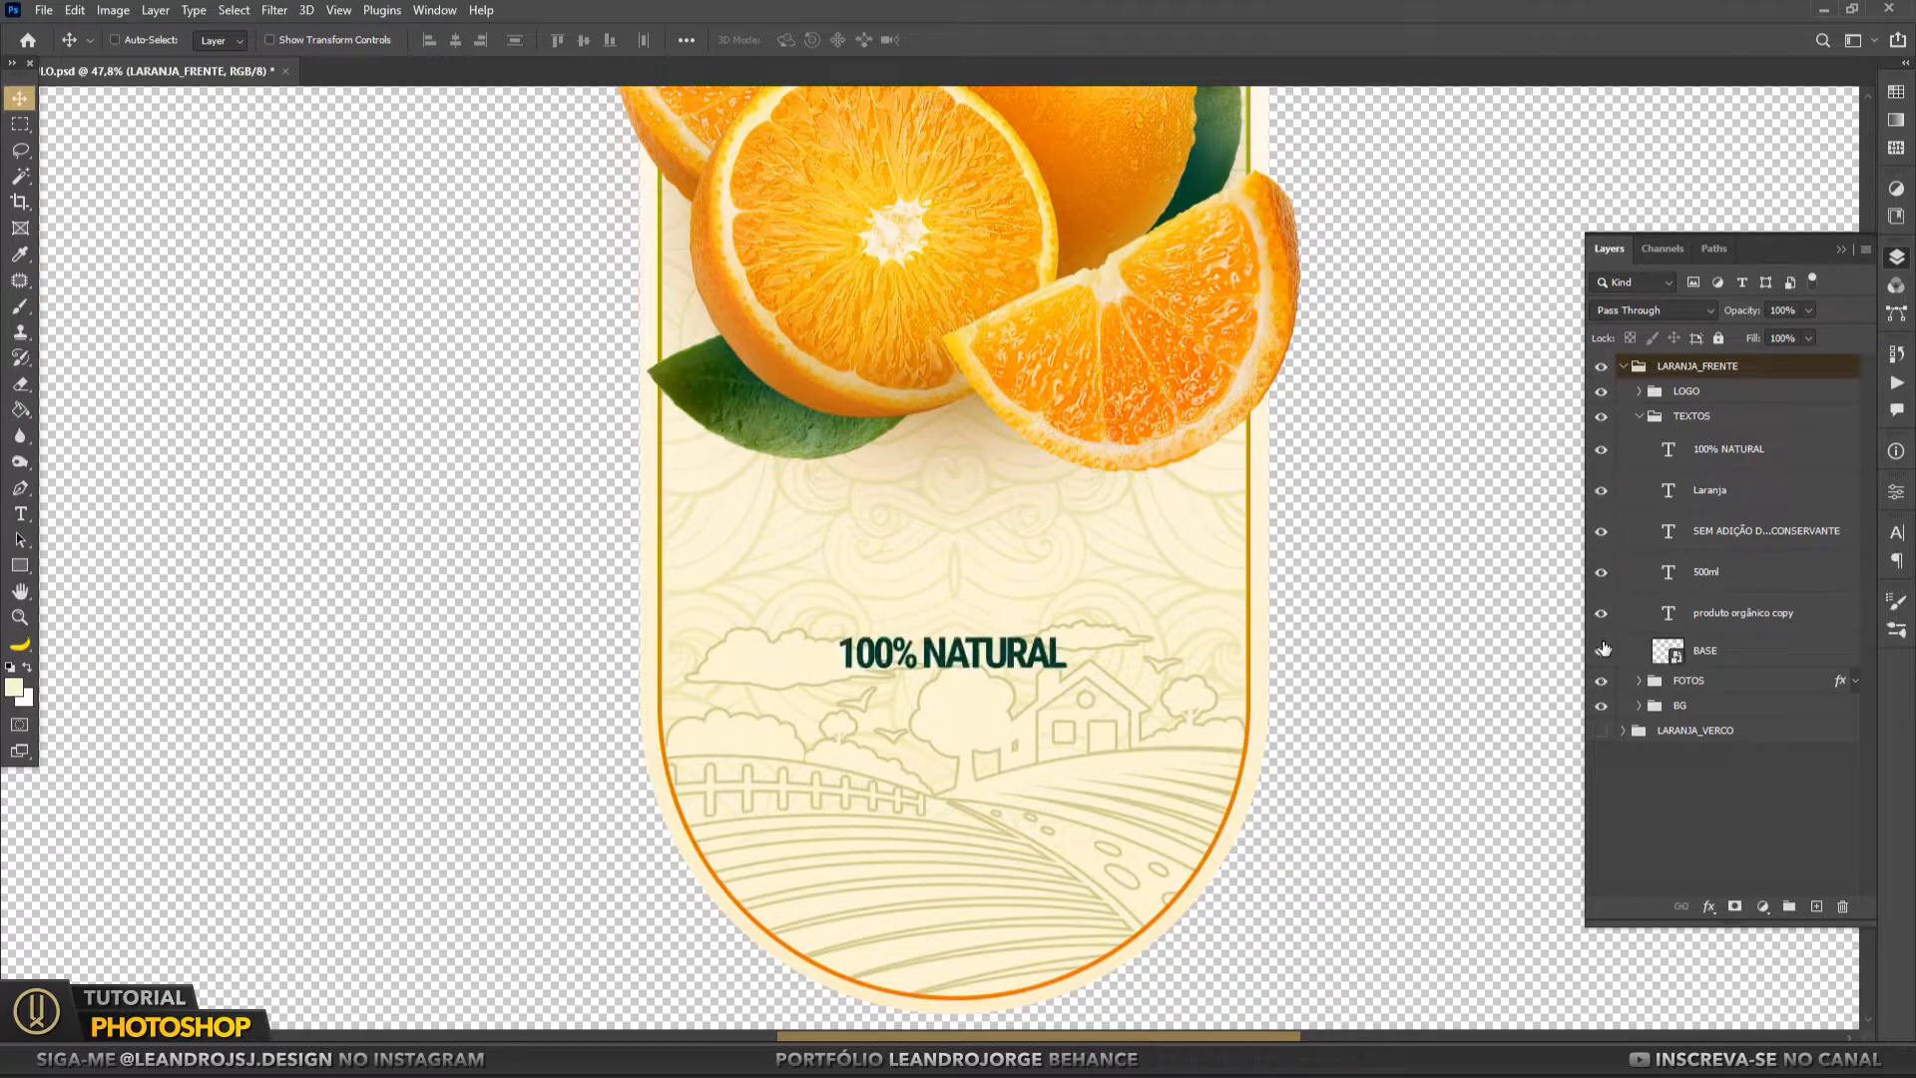
pyautogui.click(1638, 415)
# Inspect the FOTOS group by toggling its visibility and that of its Color Fill 2 and LUZ_TOTAL light layers
pyautogui.scroll(5, 1228, 283)
pyautogui.click(1601, 440)
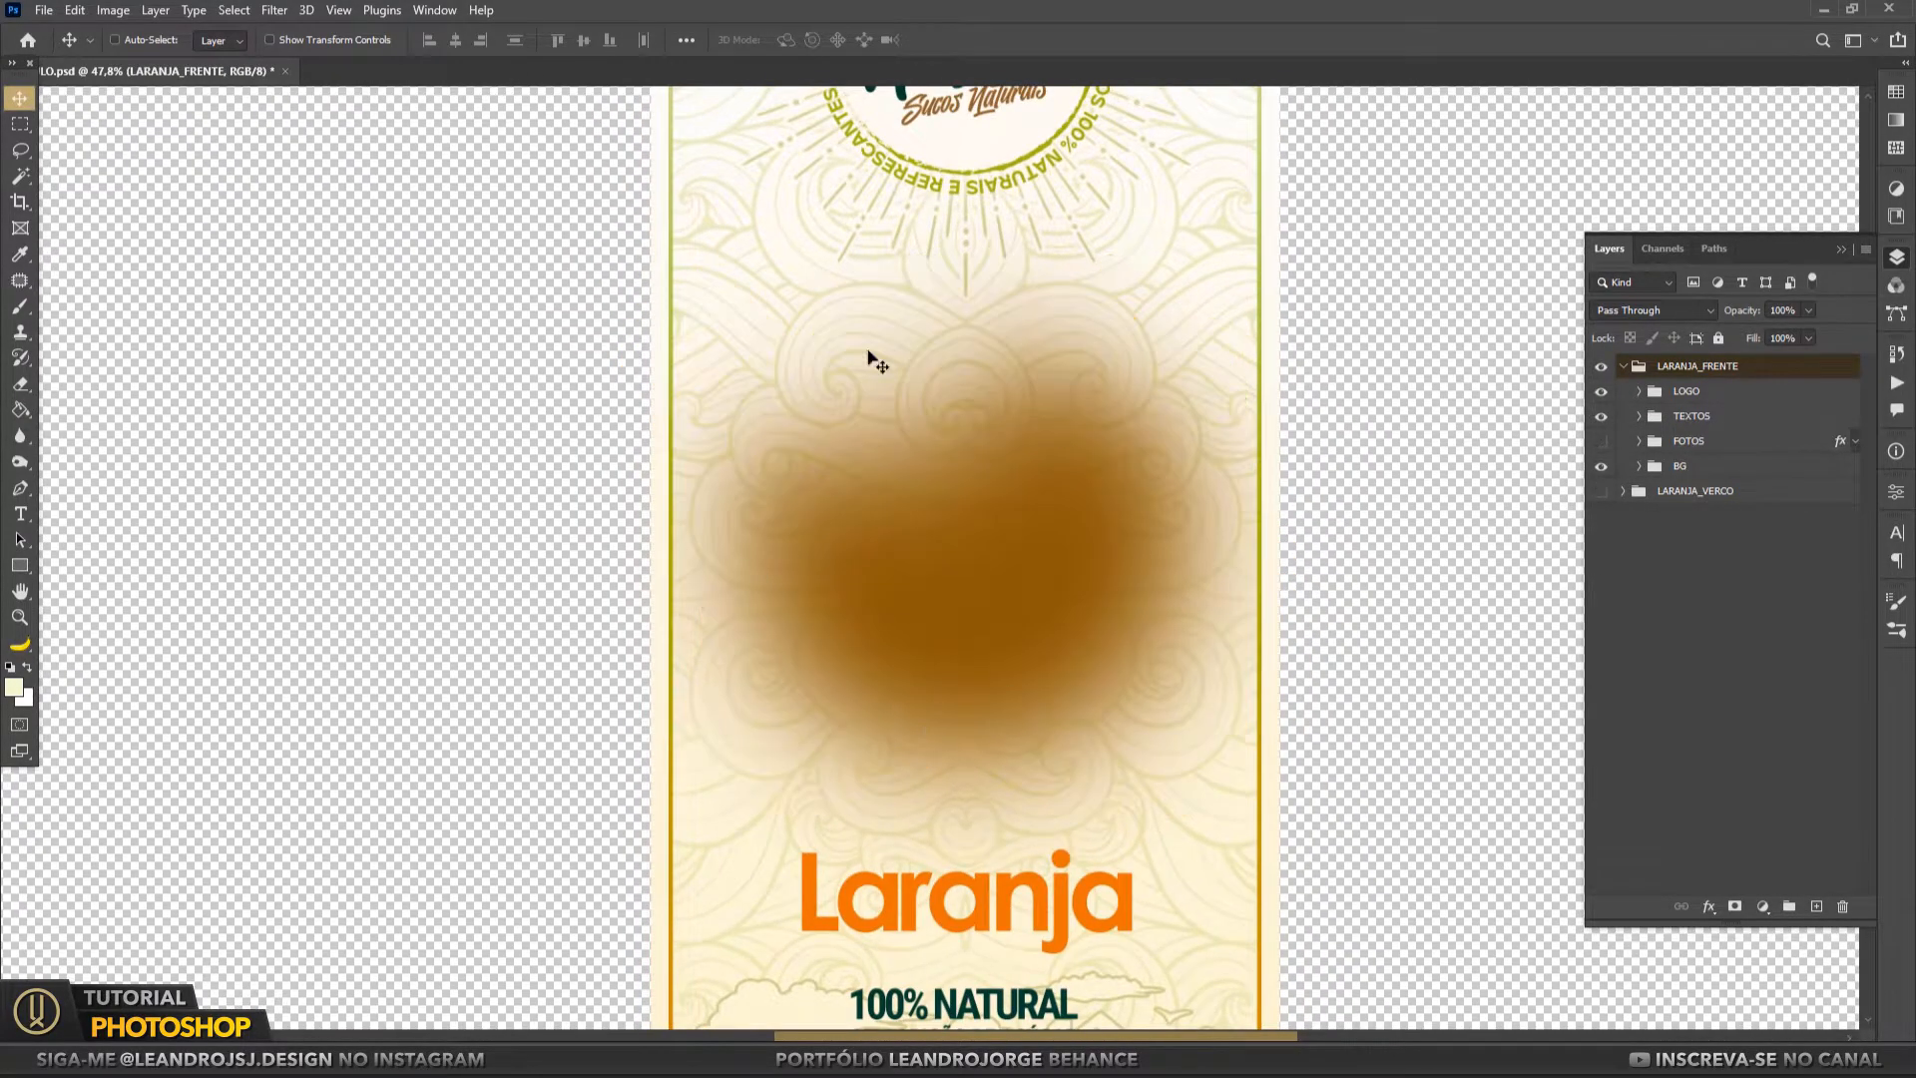
pyautogui.click(1601, 440)
pyautogui.click(1639, 440)
pyautogui.click(1602, 476)
pyautogui.click(1603, 476)
pyautogui.click(1602, 515)
pyautogui.click(1602, 516)
pyautogui.click(1601, 516)
pyautogui.click(1602, 516)
pyautogui.click(1639, 516)
pyautogui.click(1706, 551)
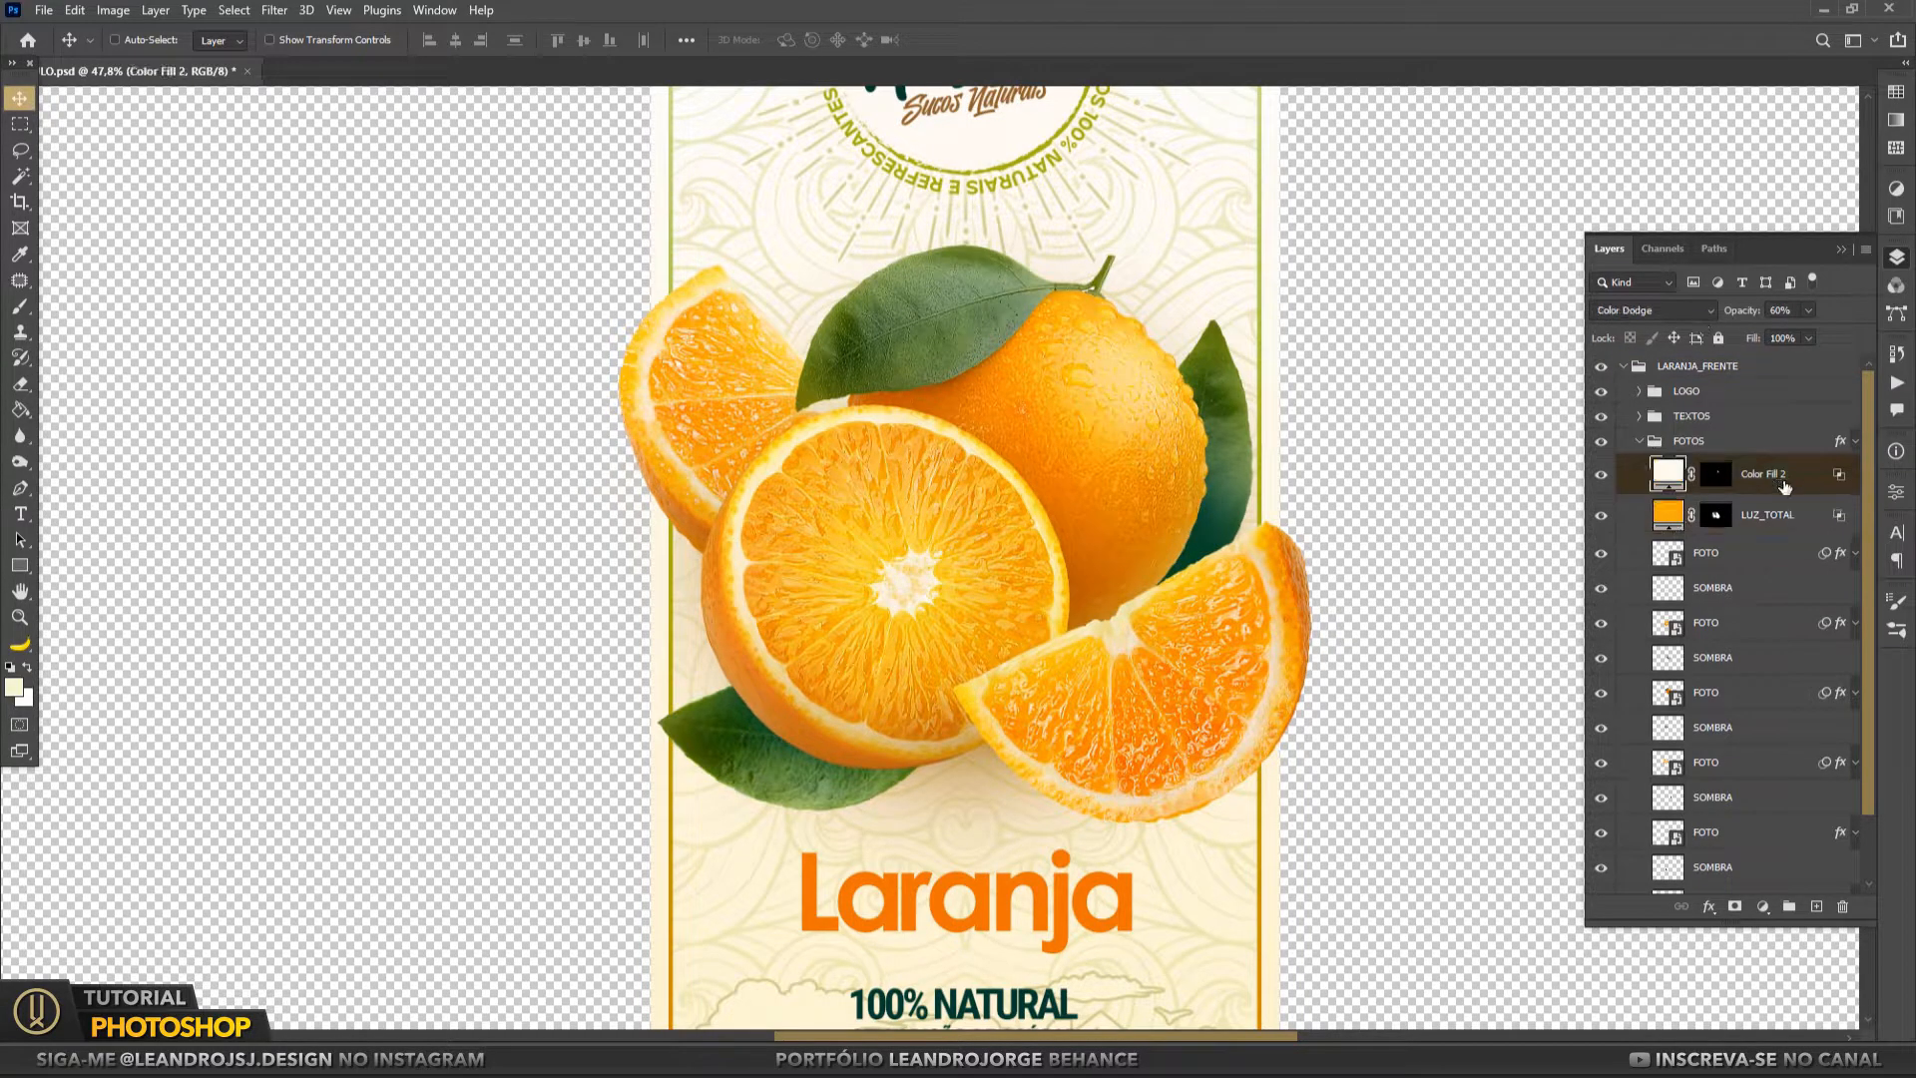
# Examine the FOTO and SOMBRA layers of the oranges by toggling their visibility, and collapse the FOTOS group
pyautogui.click(1601, 553)
pyautogui.click(1602, 553)
pyautogui.click(1601, 553)
pyautogui.click(1604, 588)
pyautogui.click(1603, 589)
pyautogui.moveTo(1604, 588); pyautogui.dragTo(1606, 828)
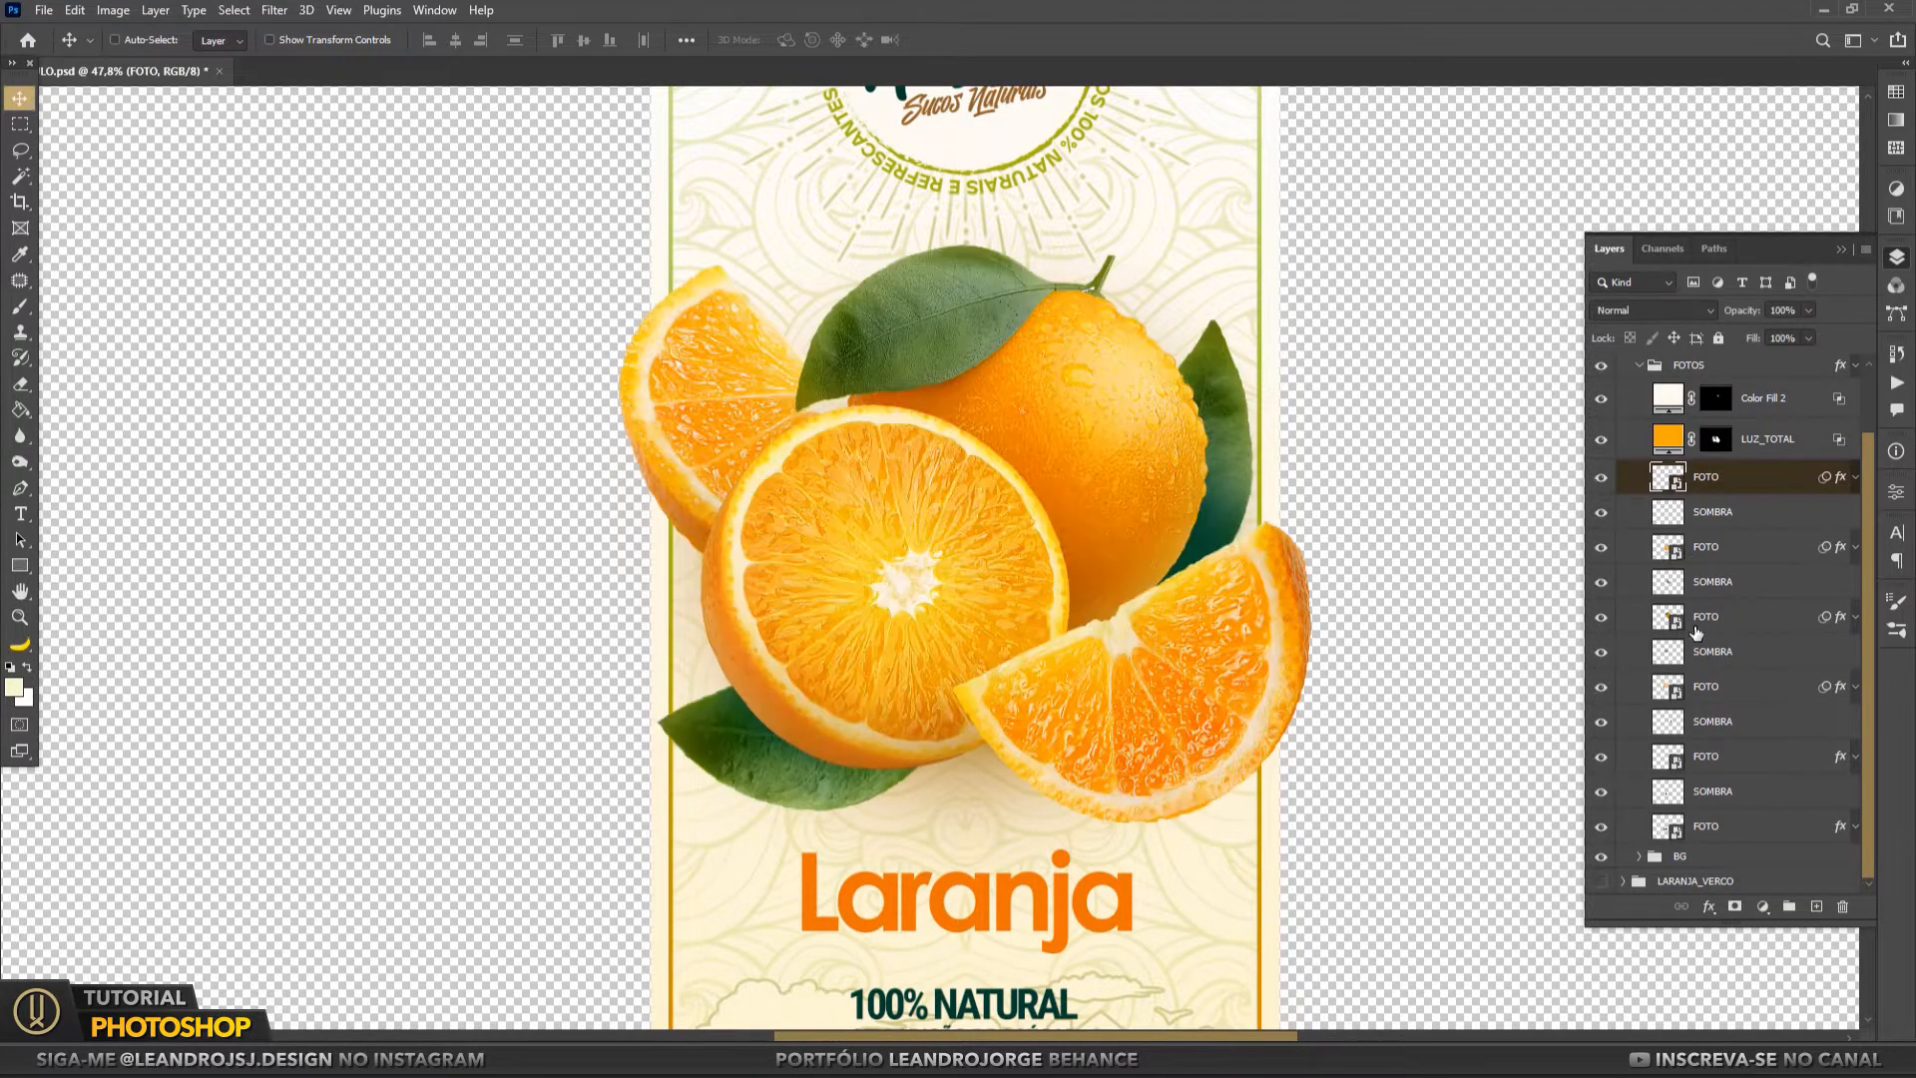
pyautogui.click(1640, 441)
# Expand the BG group and inspect the Stroke settings in the ARCO layer's blending options
pyautogui.click(1640, 466)
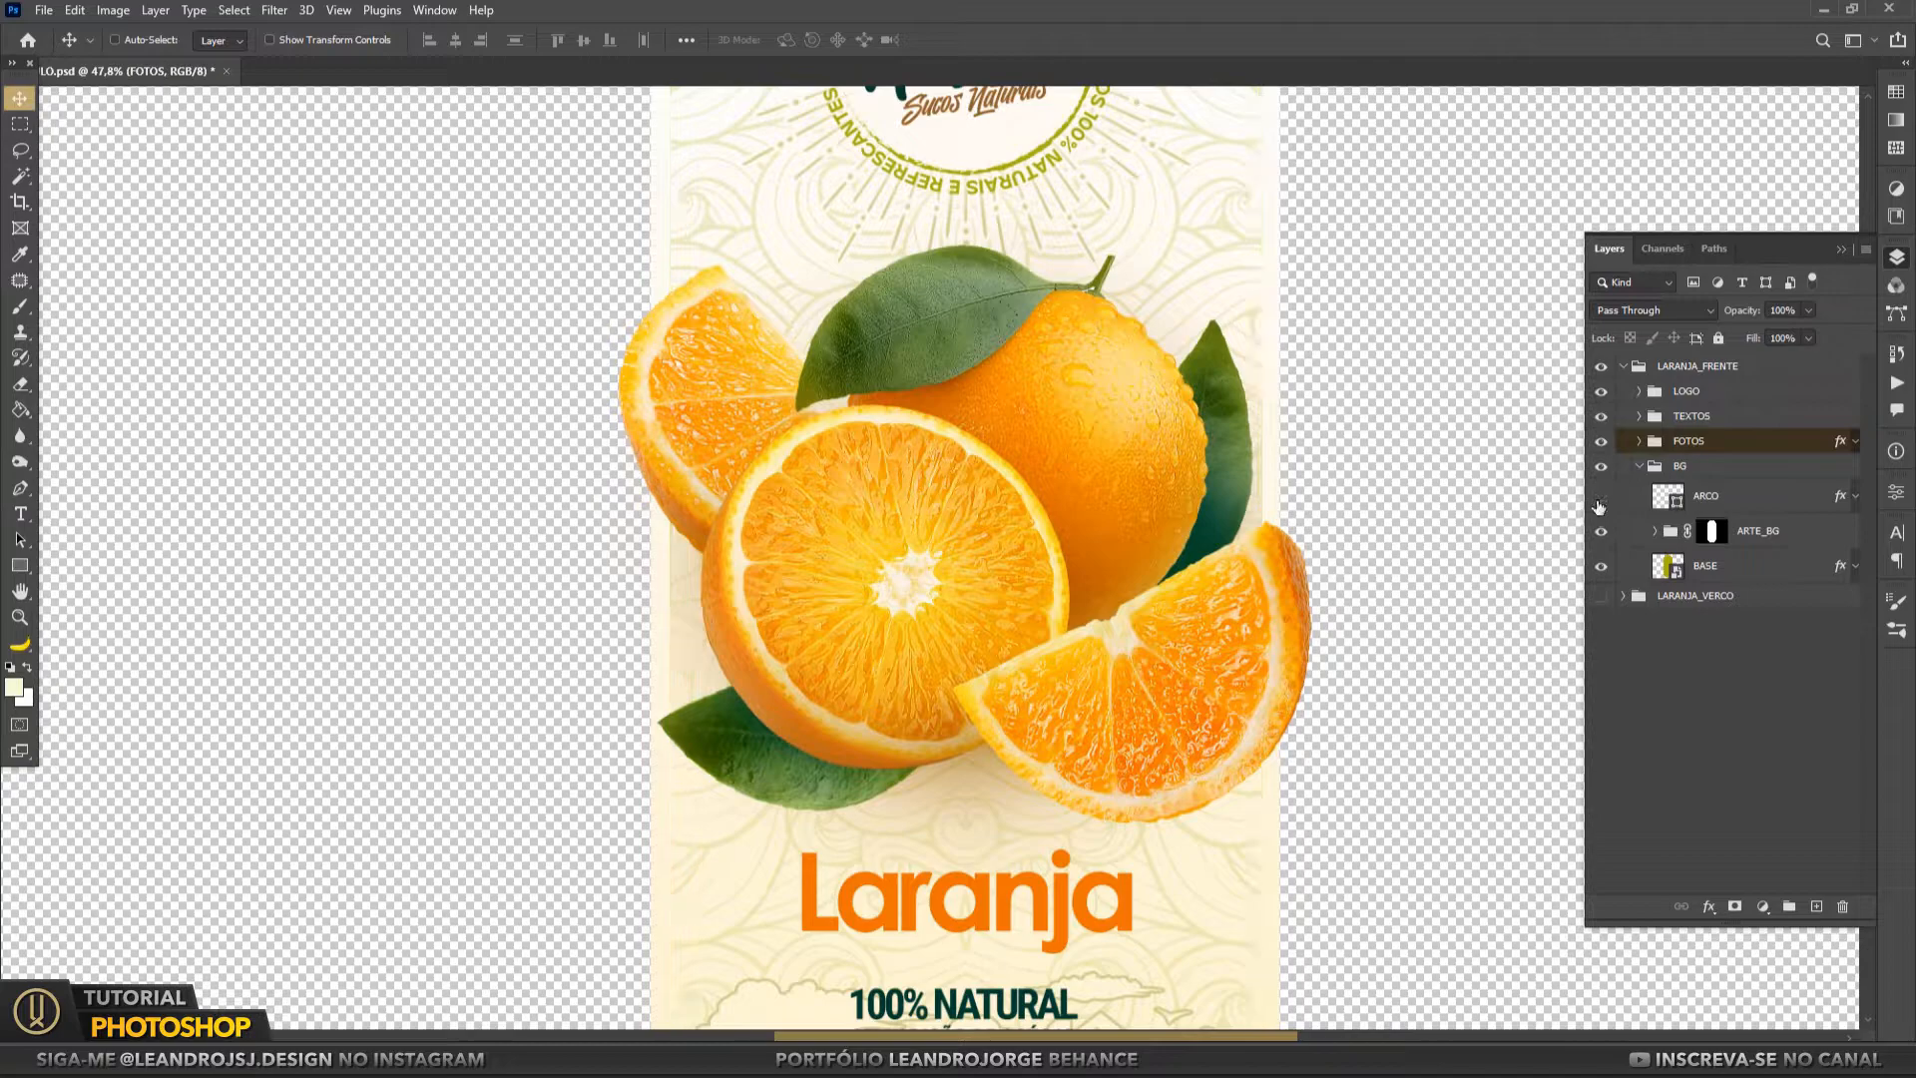
pyautogui.scroll(-4, 1373, 441)
pyautogui.moveTo(1363, 448); pyautogui.dragTo(1348, 464)
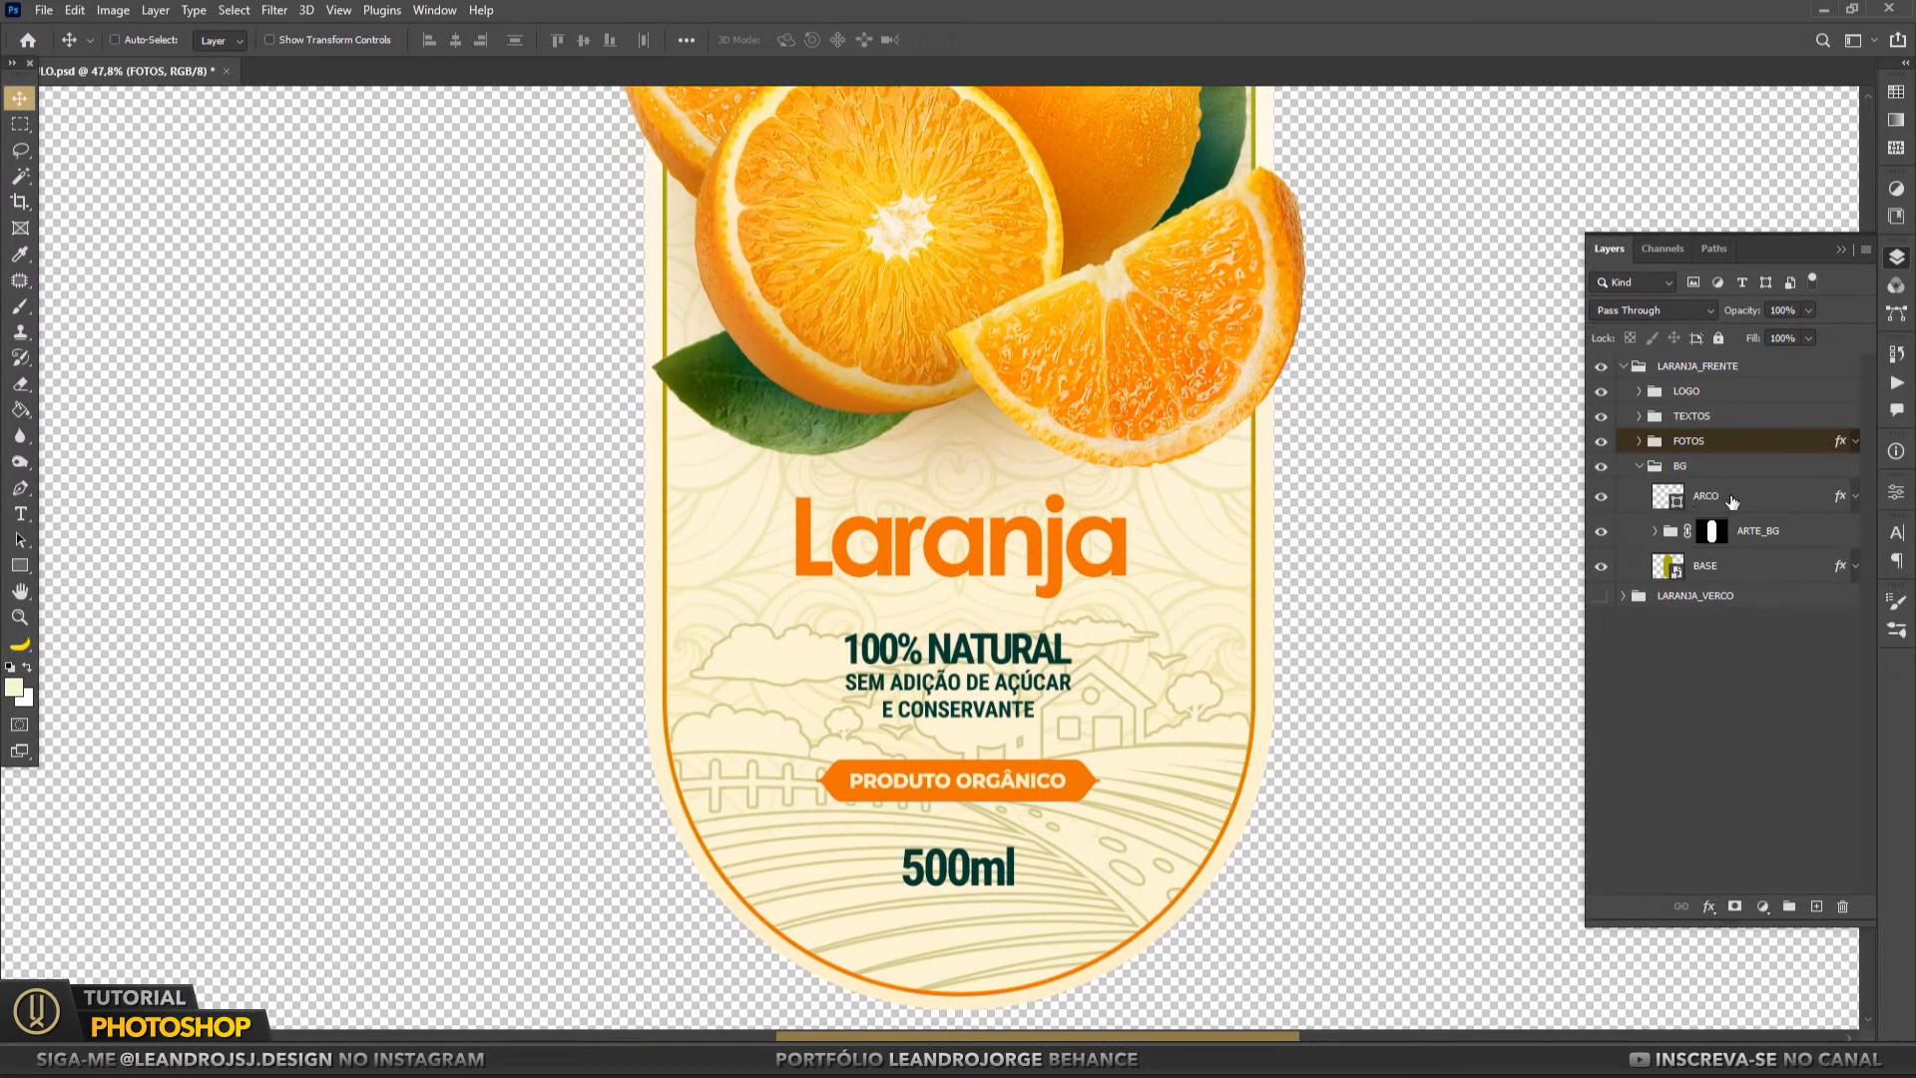
pyautogui.rightClick(1715, 496)
pyautogui.click(1597, 196)
pyautogui.moveTo(728, 292); pyautogui.dragTo(801, 307)
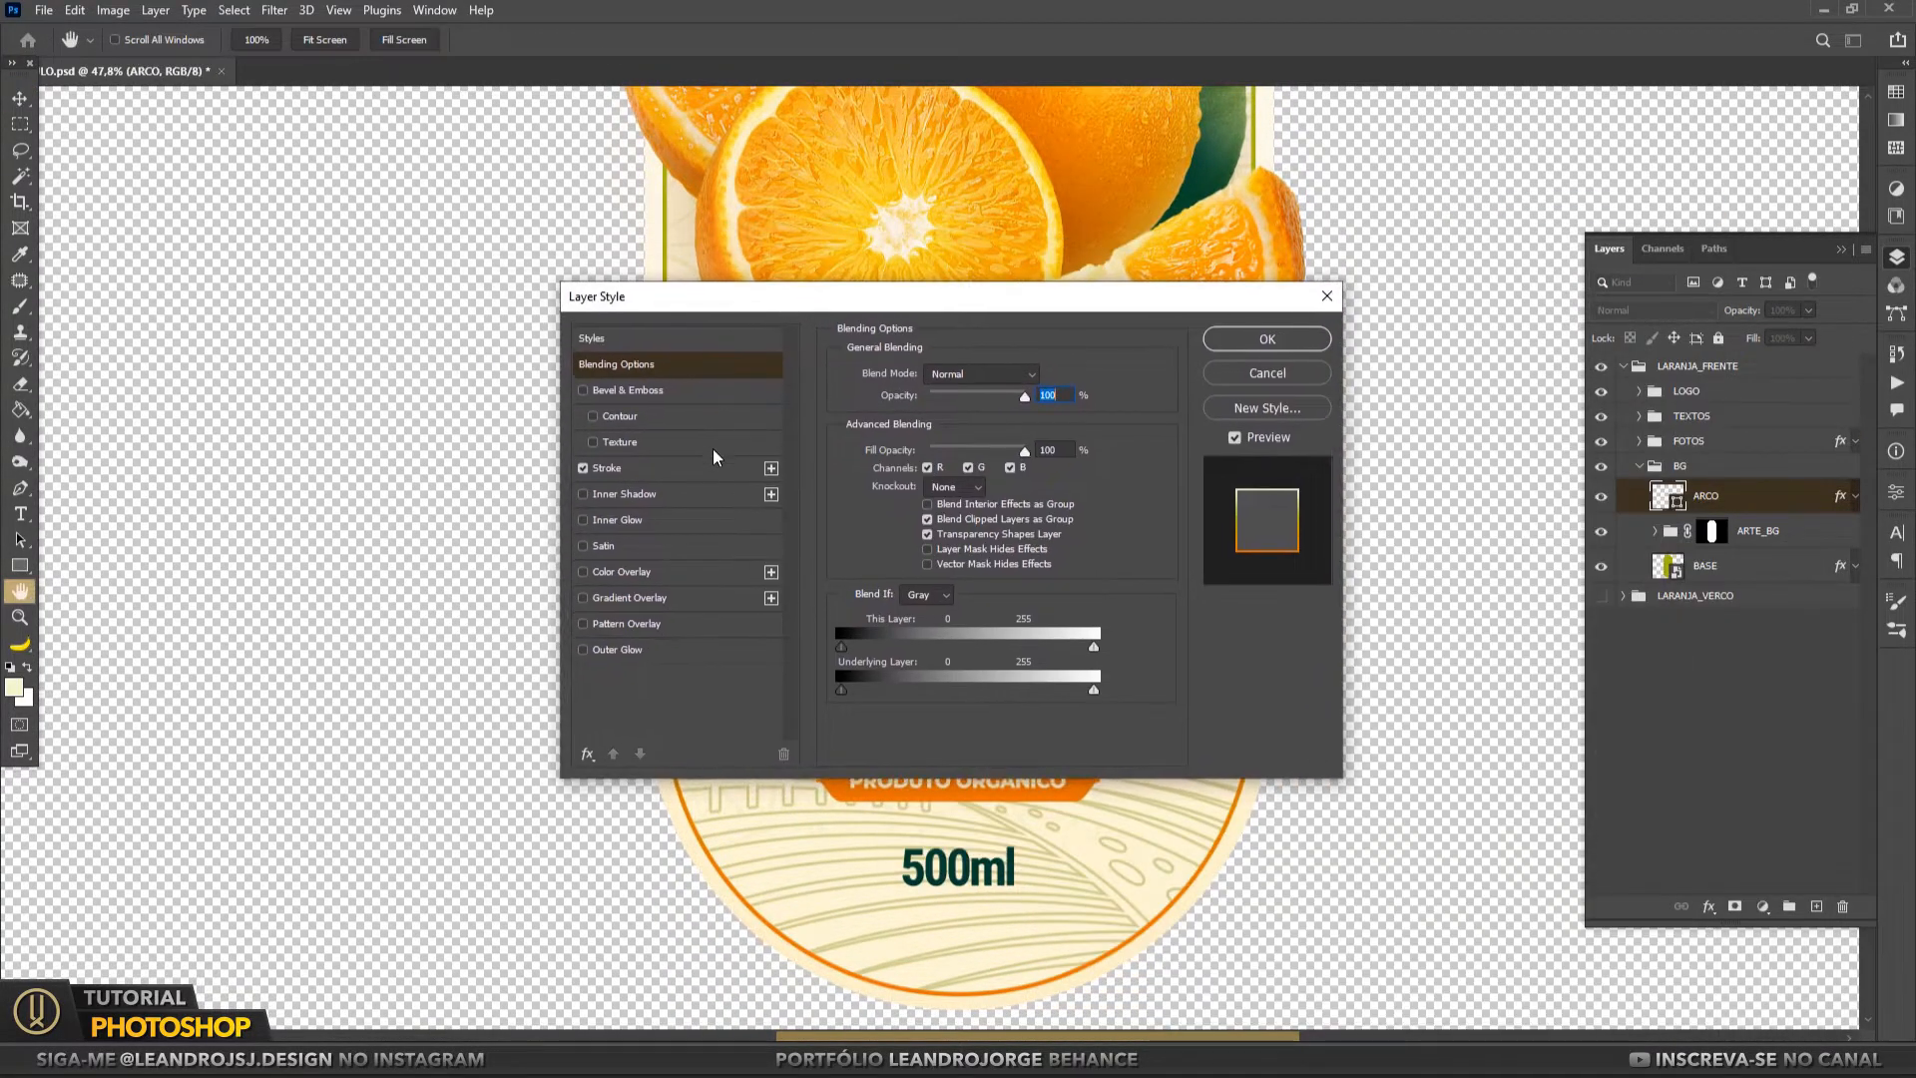
pyautogui.click(607, 467)
pyautogui.click(1267, 339)
# Expand the ARTE_BG group and examine its SOL layer by toggling its visibility
pyautogui.click(1712, 531)
pyautogui.click(1653, 531)
pyautogui.moveTo(1322, 256); pyautogui.dragTo(1306, 907)
pyautogui.click(1601, 608)
pyautogui.click(1600, 608)
pyautogui.click(1601, 606)
pyautogui.click(1600, 606)
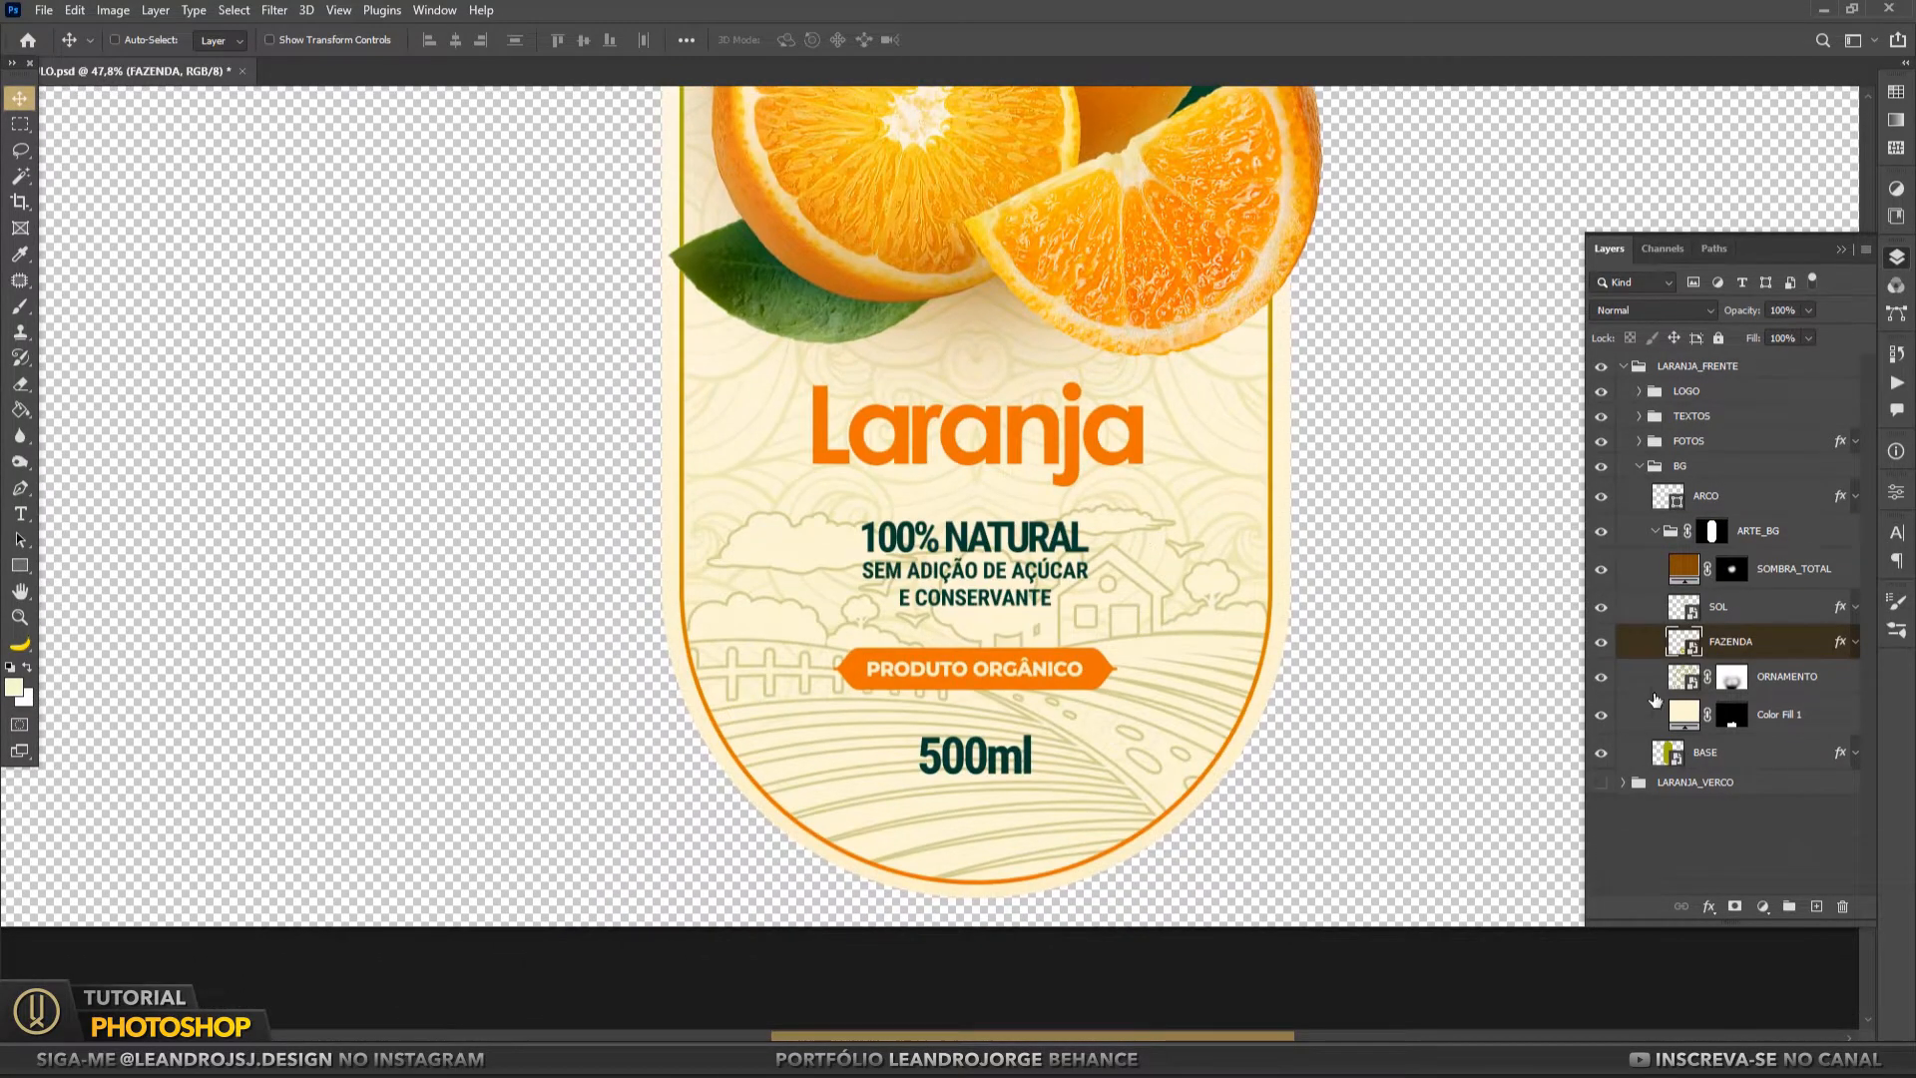
# Examine the FAZENDA farm illustration layer by toggling its visibility
pyautogui.click(1732, 642)
pyautogui.click(1602, 642)
pyautogui.click(1601, 642)
pyautogui.click(1602, 642)
pyautogui.click(1602, 642)
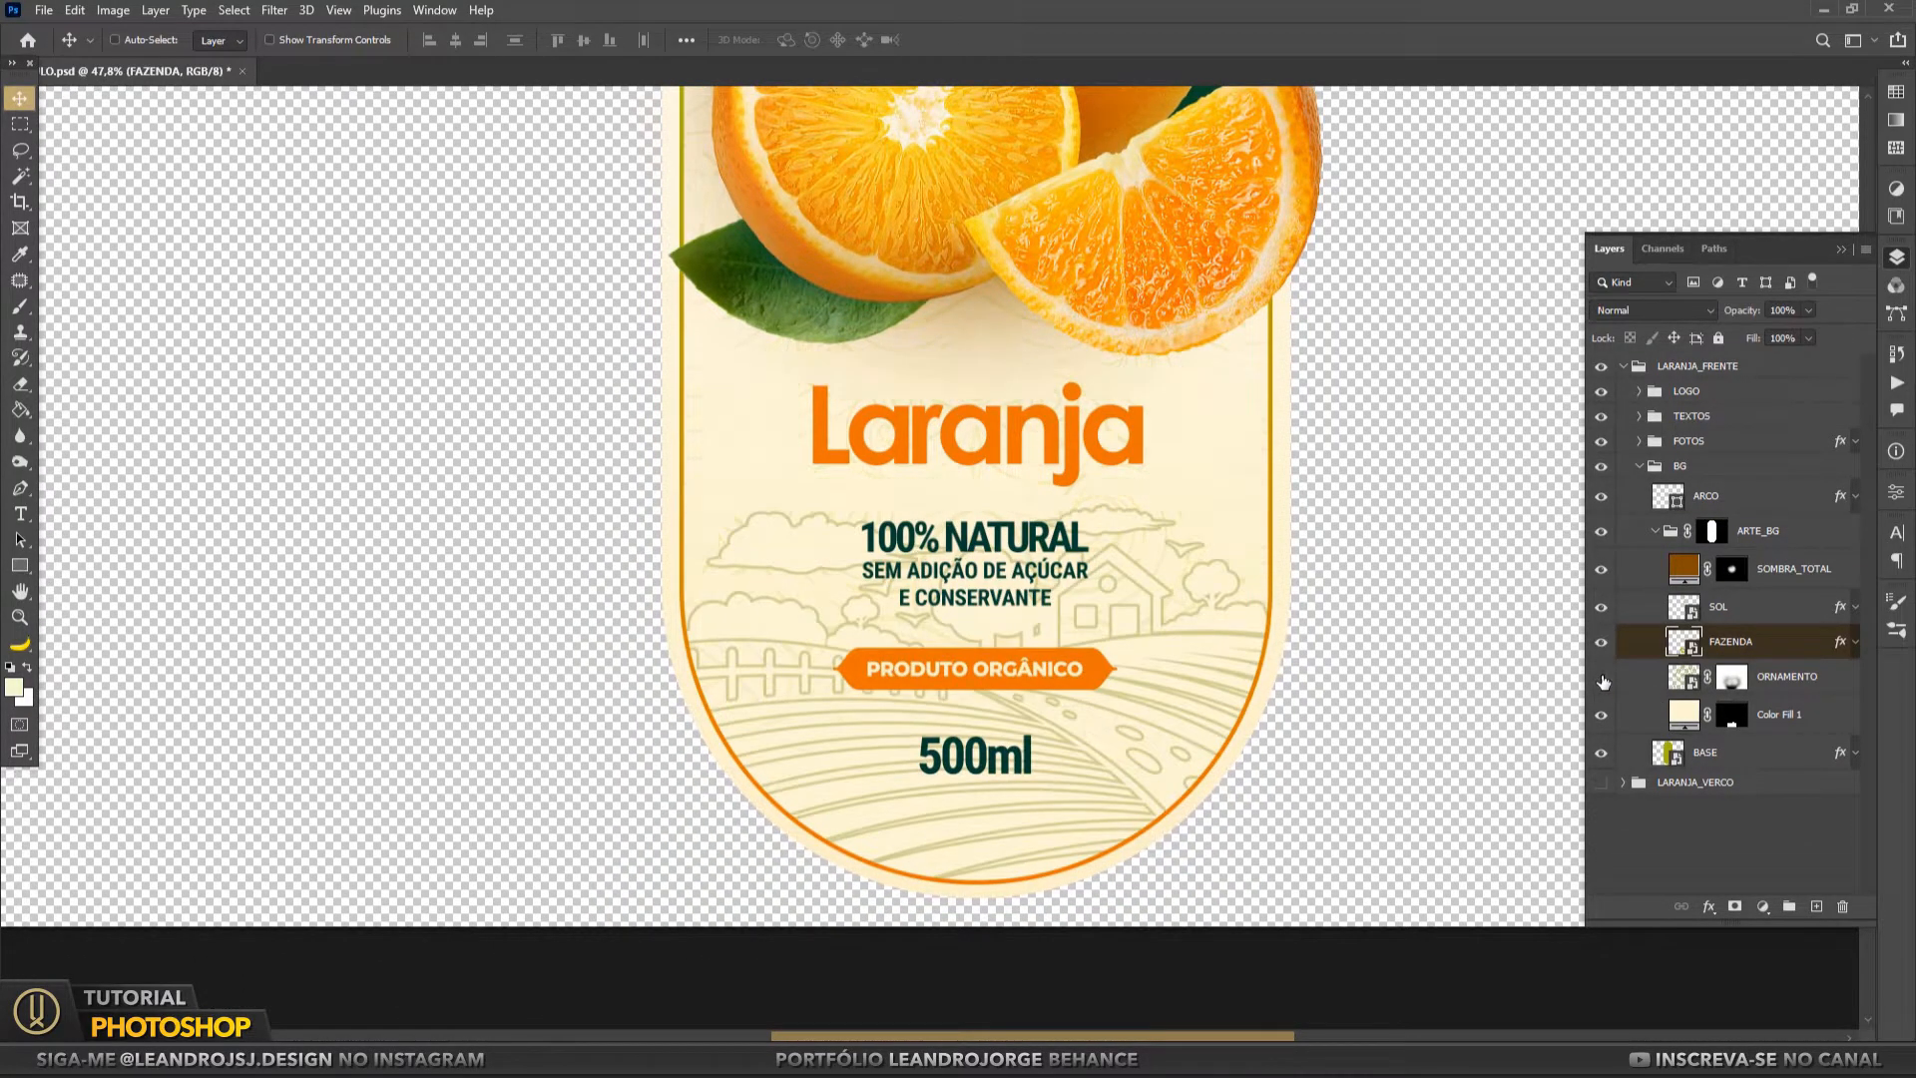
# Toggle the visibility of the ORNAMENTO and BASE layers to examine them, and collapse the BG and LARANJA_FRENTE groups
pyautogui.click(1601, 679)
pyautogui.click(1601, 679)
pyautogui.click(1601, 752)
pyautogui.click(1601, 752)
pyautogui.moveTo(1319, 179); pyautogui.dragTo(1292, 479)
pyautogui.click(1639, 466)
pyautogui.click(1622, 367)
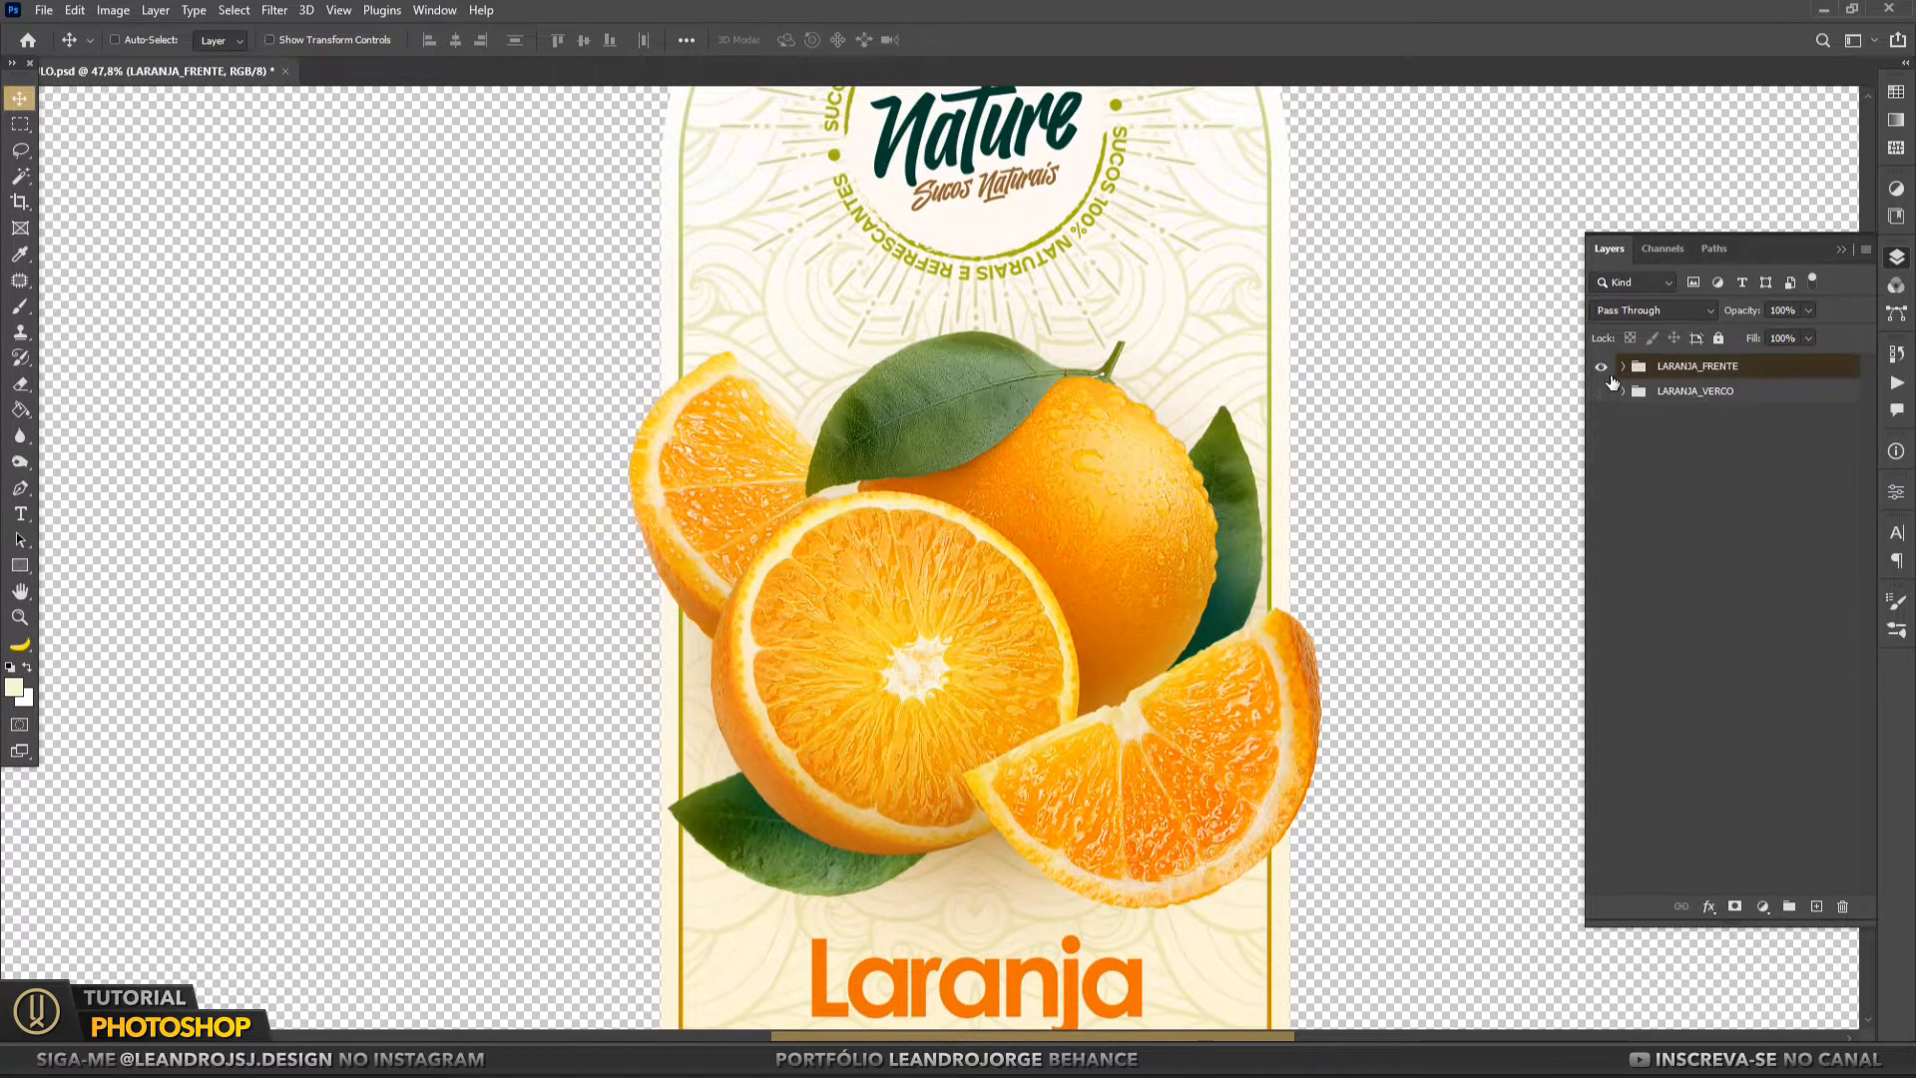
# Hide the LARANJA_FRENTE group, show LARANJA_VERCO and fit the whole label back on screen
pyautogui.click(1602, 366)
pyautogui.click(1602, 391)
pyautogui.scroll(-4, 1287, 704)
pyautogui.moveTo(1287, 704); pyautogui.dragTo(1122, 512)
pyautogui.press('z')
pyautogui.rightClick(393, 556)
pyautogui.click(405, 567)
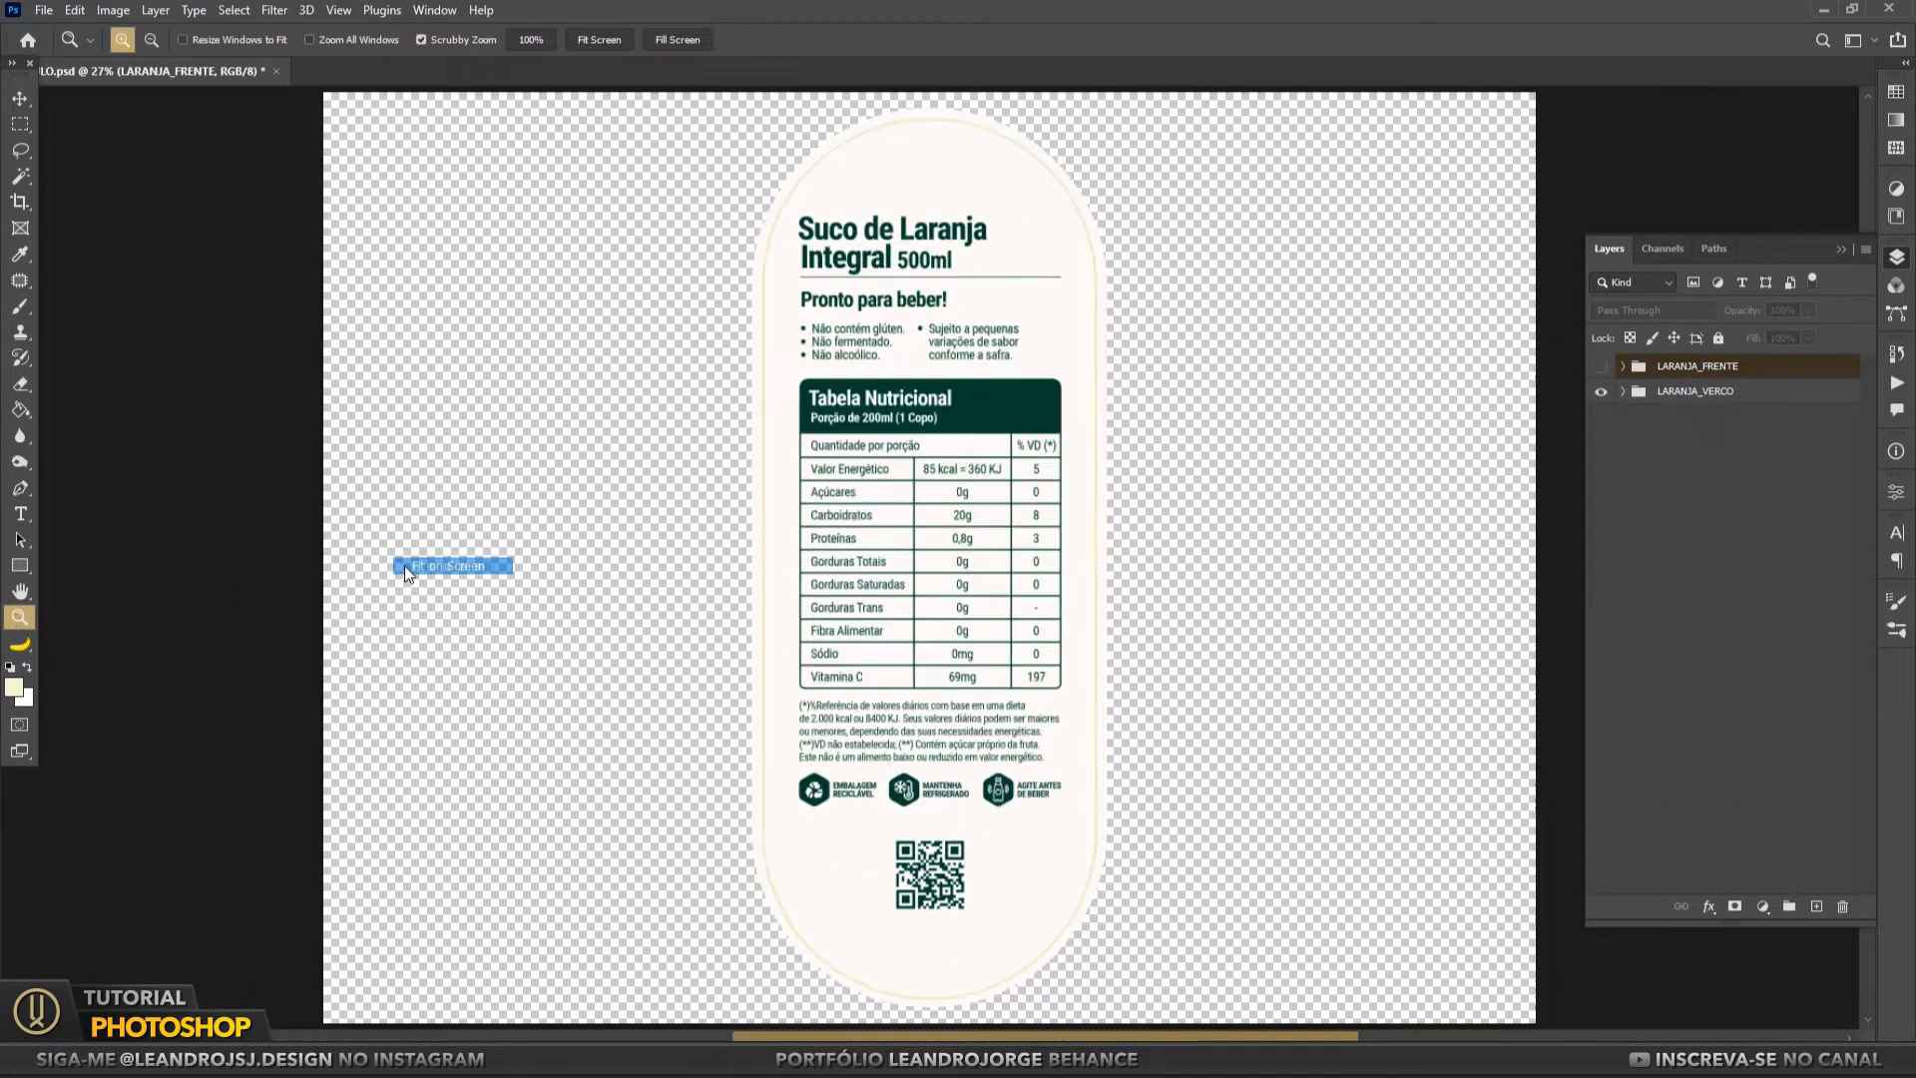
# Expand the LARANJA_VERCO group, toggle the visibility of its two upper items to inspect them, and collapse it
pyautogui.click(1623, 391)
pyautogui.click(1601, 421)
pyautogui.click(1601, 421)
pyautogui.click(1600, 452)
pyautogui.click(1600, 451)
pyautogui.click(1622, 391)
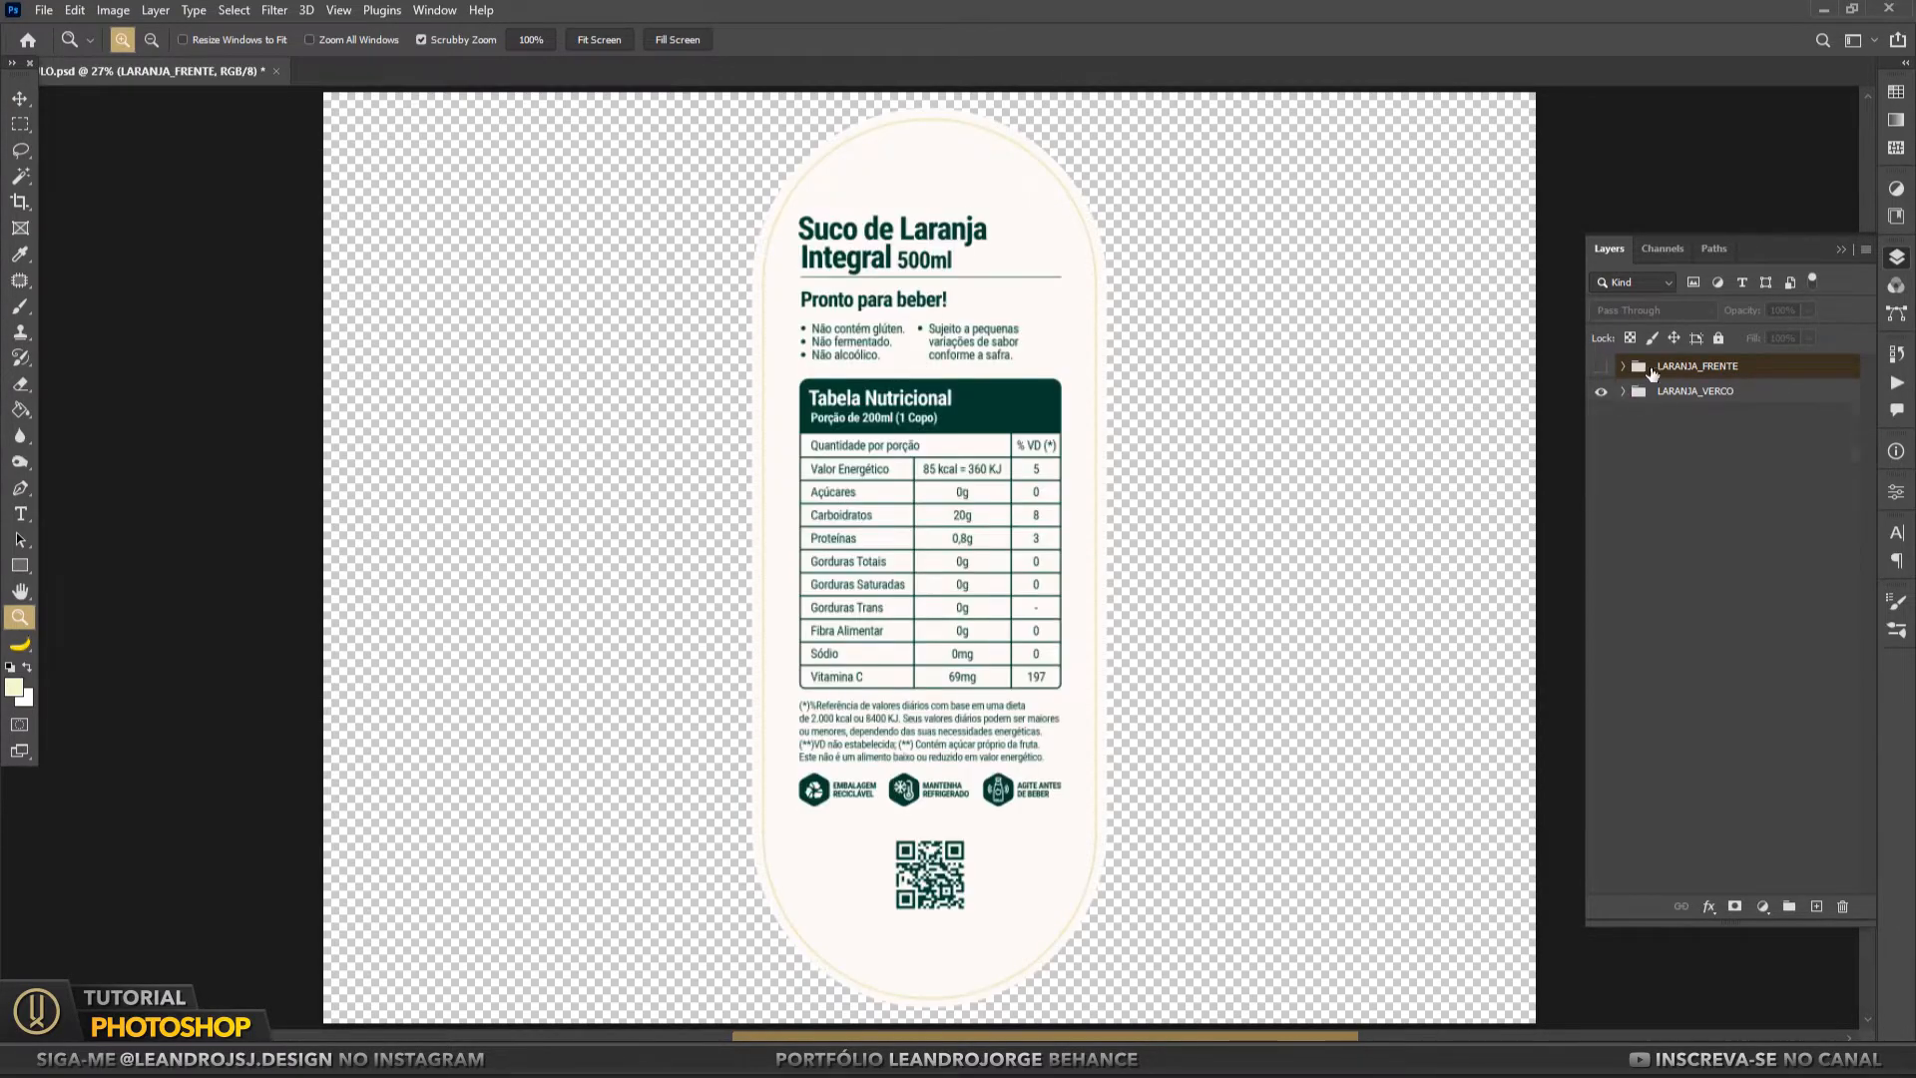
# Show the LARANJA_FRENTE group and tag both label groups with the Orange layer colour
pyautogui.click(1602, 366)
pyautogui.keyDown('shift'); pyautogui.click(1674, 395); pyautogui.keyUp('shift')
pyautogui.rightClick(1675, 395)
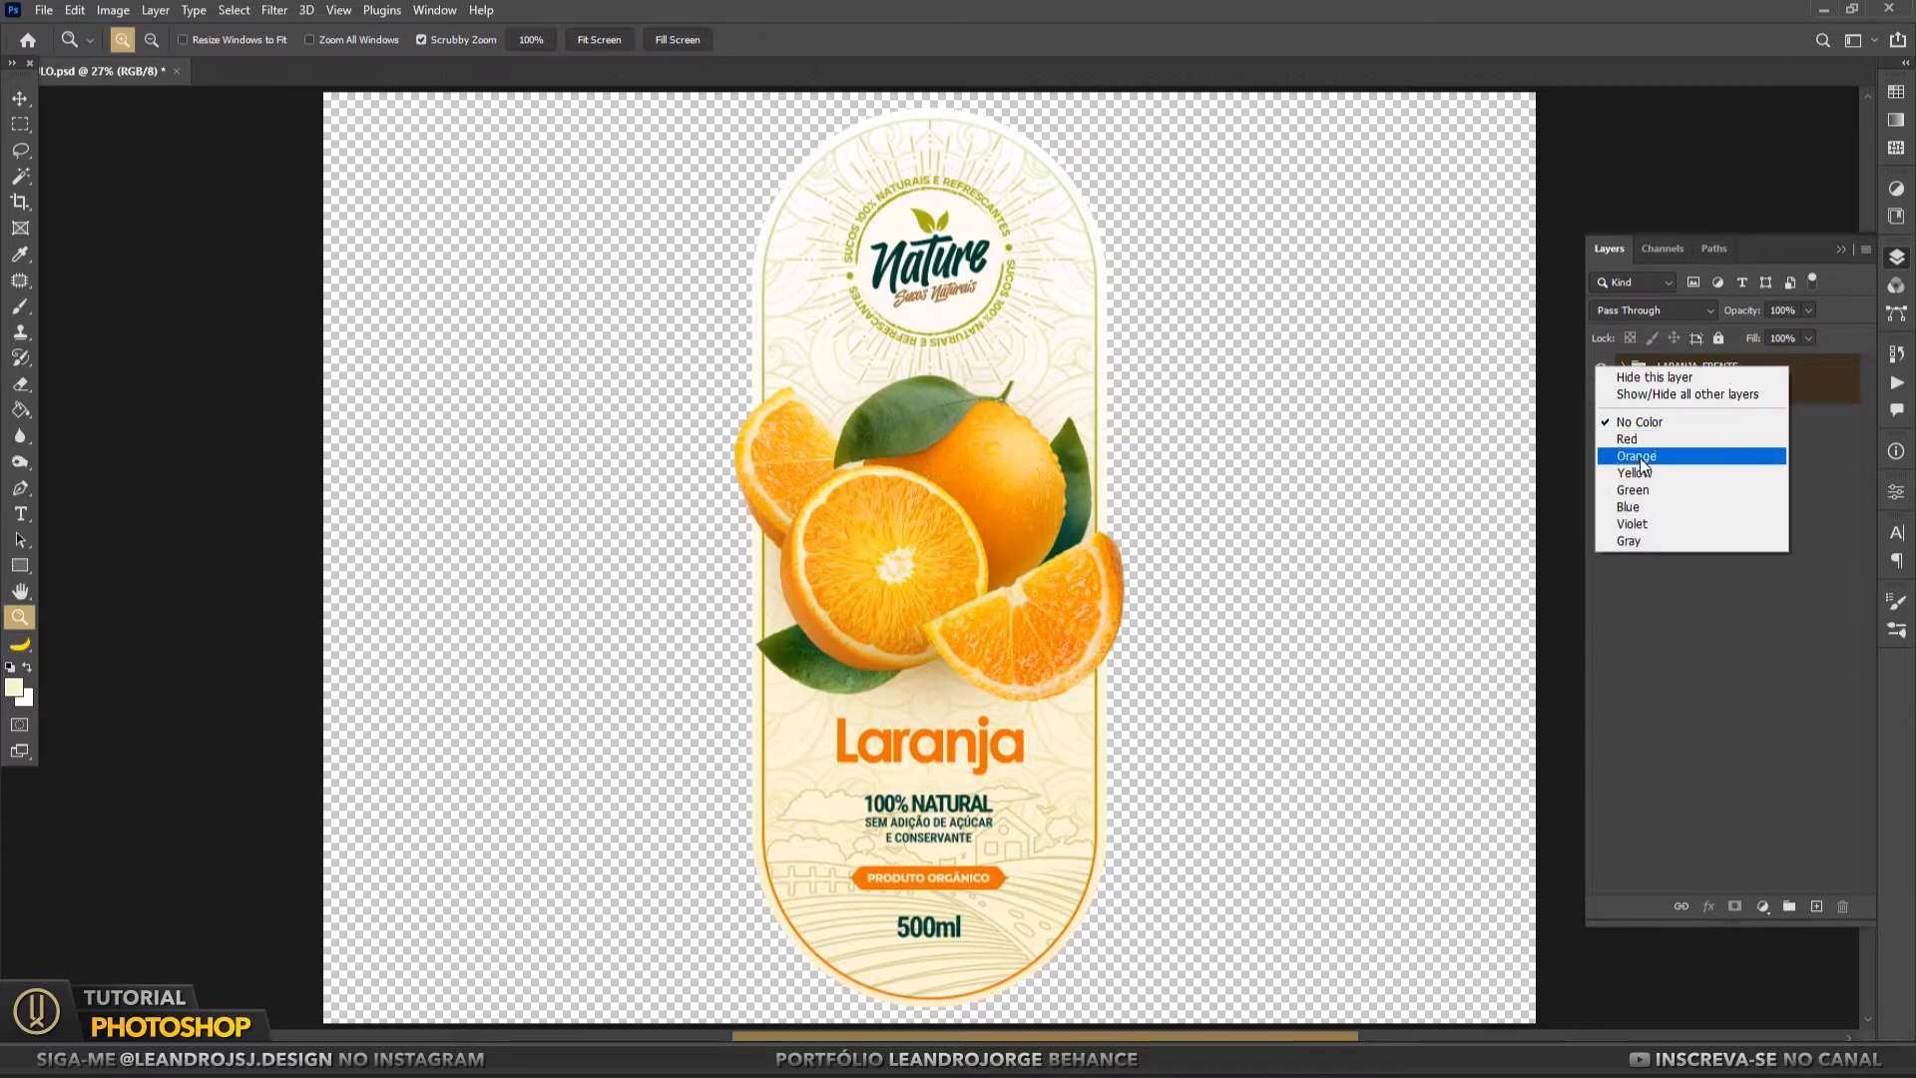
pyautogui.click(1656, 465)
pyautogui.press('v')
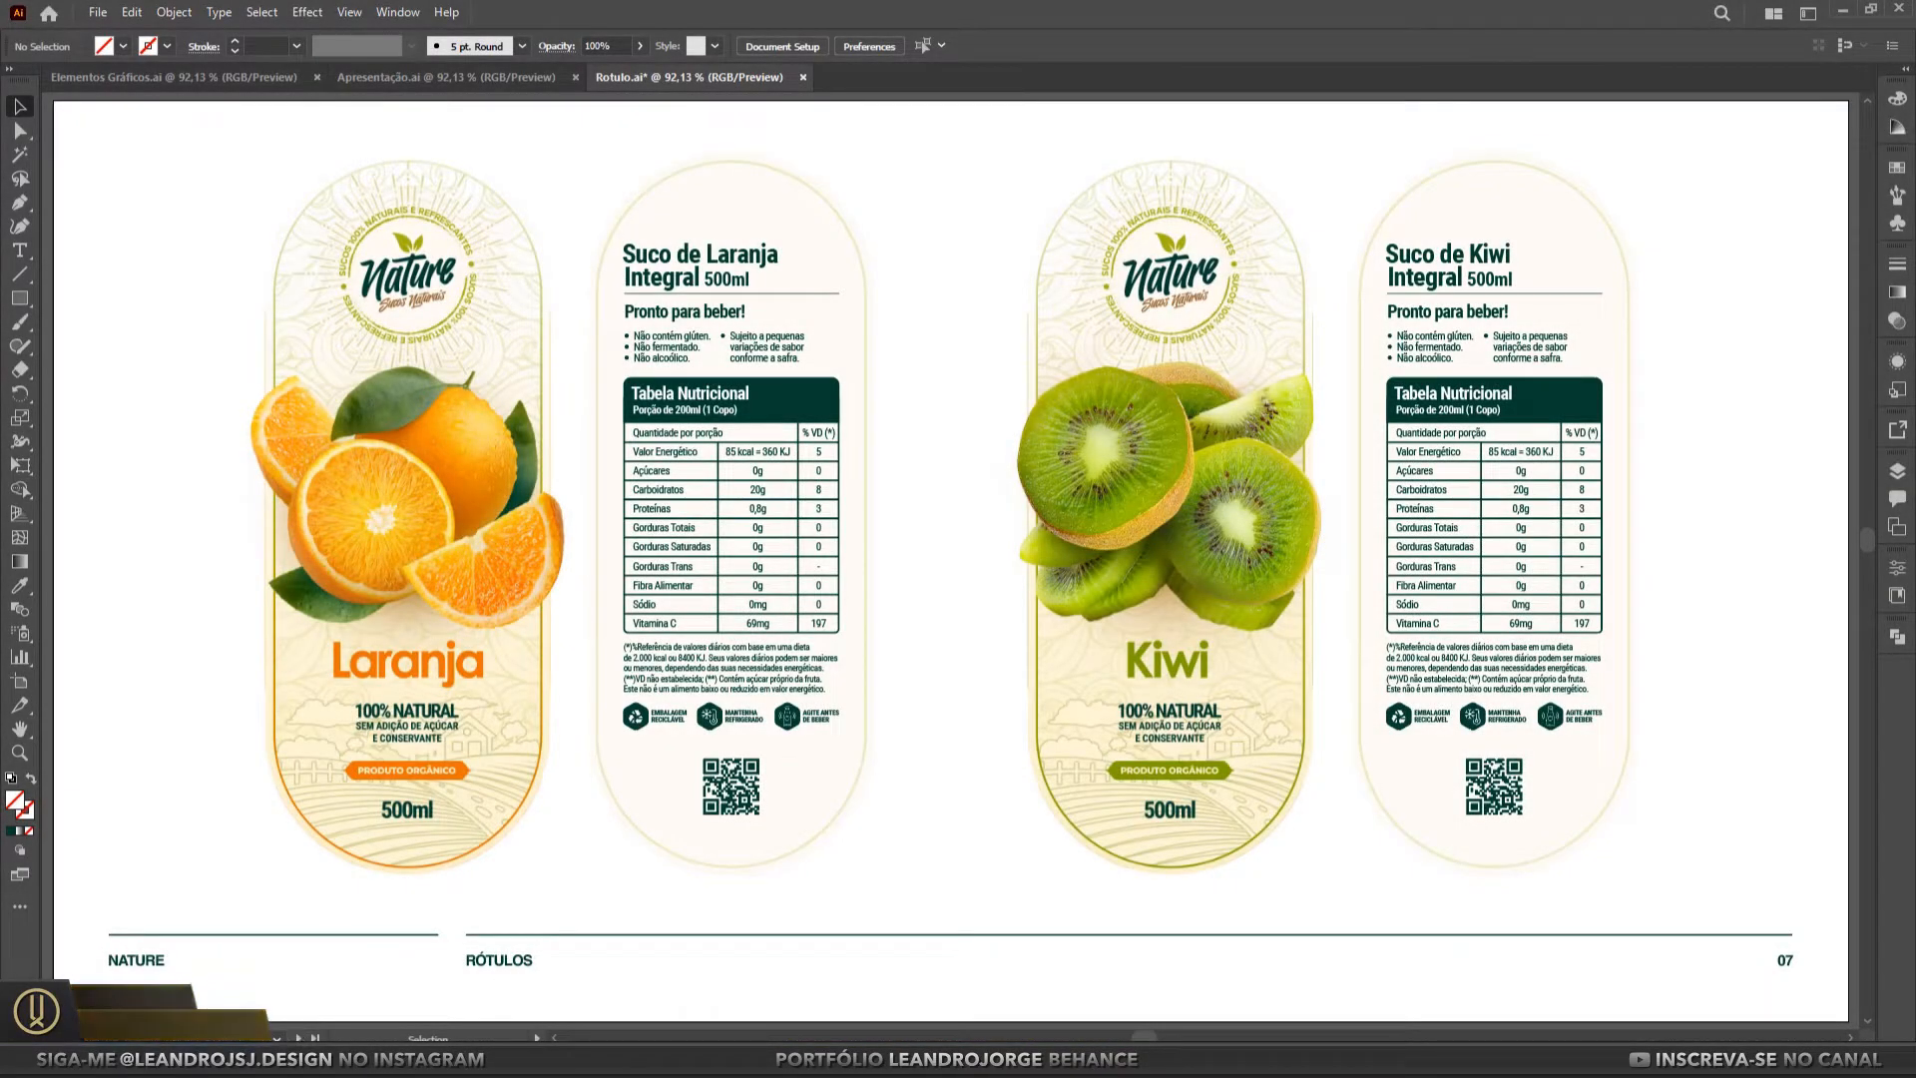
# In Rotulo.ai in Illustrator, examine the orange label's artwork up close, from the logo to the lower texts and farm drawing
pyautogui.scroll(3, 638, 567)
pyautogui.moveTo(603, 523); pyautogui.dragTo(763, 473)
pyautogui.scroll(3, 955, 760)
pyautogui.moveTo(956, 759); pyautogui.dragTo(971, 355)
pyautogui.scroll(2, 1076, 582)
pyautogui.scroll(-2, 1076, 616)
pyautogui.moveTo(1099, 670); pyautogui.dragTo(1096, 941)
pyautogui.scroll(-1, 1112, 599)
pyautogui.moveTo(1189, 270); pyautogui.dragTo(1122, 781)
pyautogui.moveTo(1158, 390)
pyautogui.mouseDown()
pyautogui.moveTo(1173, 438)
pyautogui.moveTo(1410, 395)
pyautogui.mouseUp()
pyautogui.moveTo(672, 659)
pyautogui.mouseDown()
pyautogui.moveTo(1210, 616)
pyautogui.moveTo(1280, 270)
pyautogui.mouseUp()
pyautogui.moveTo(1083, 799); pyautogui.dragTo(1107, 626)
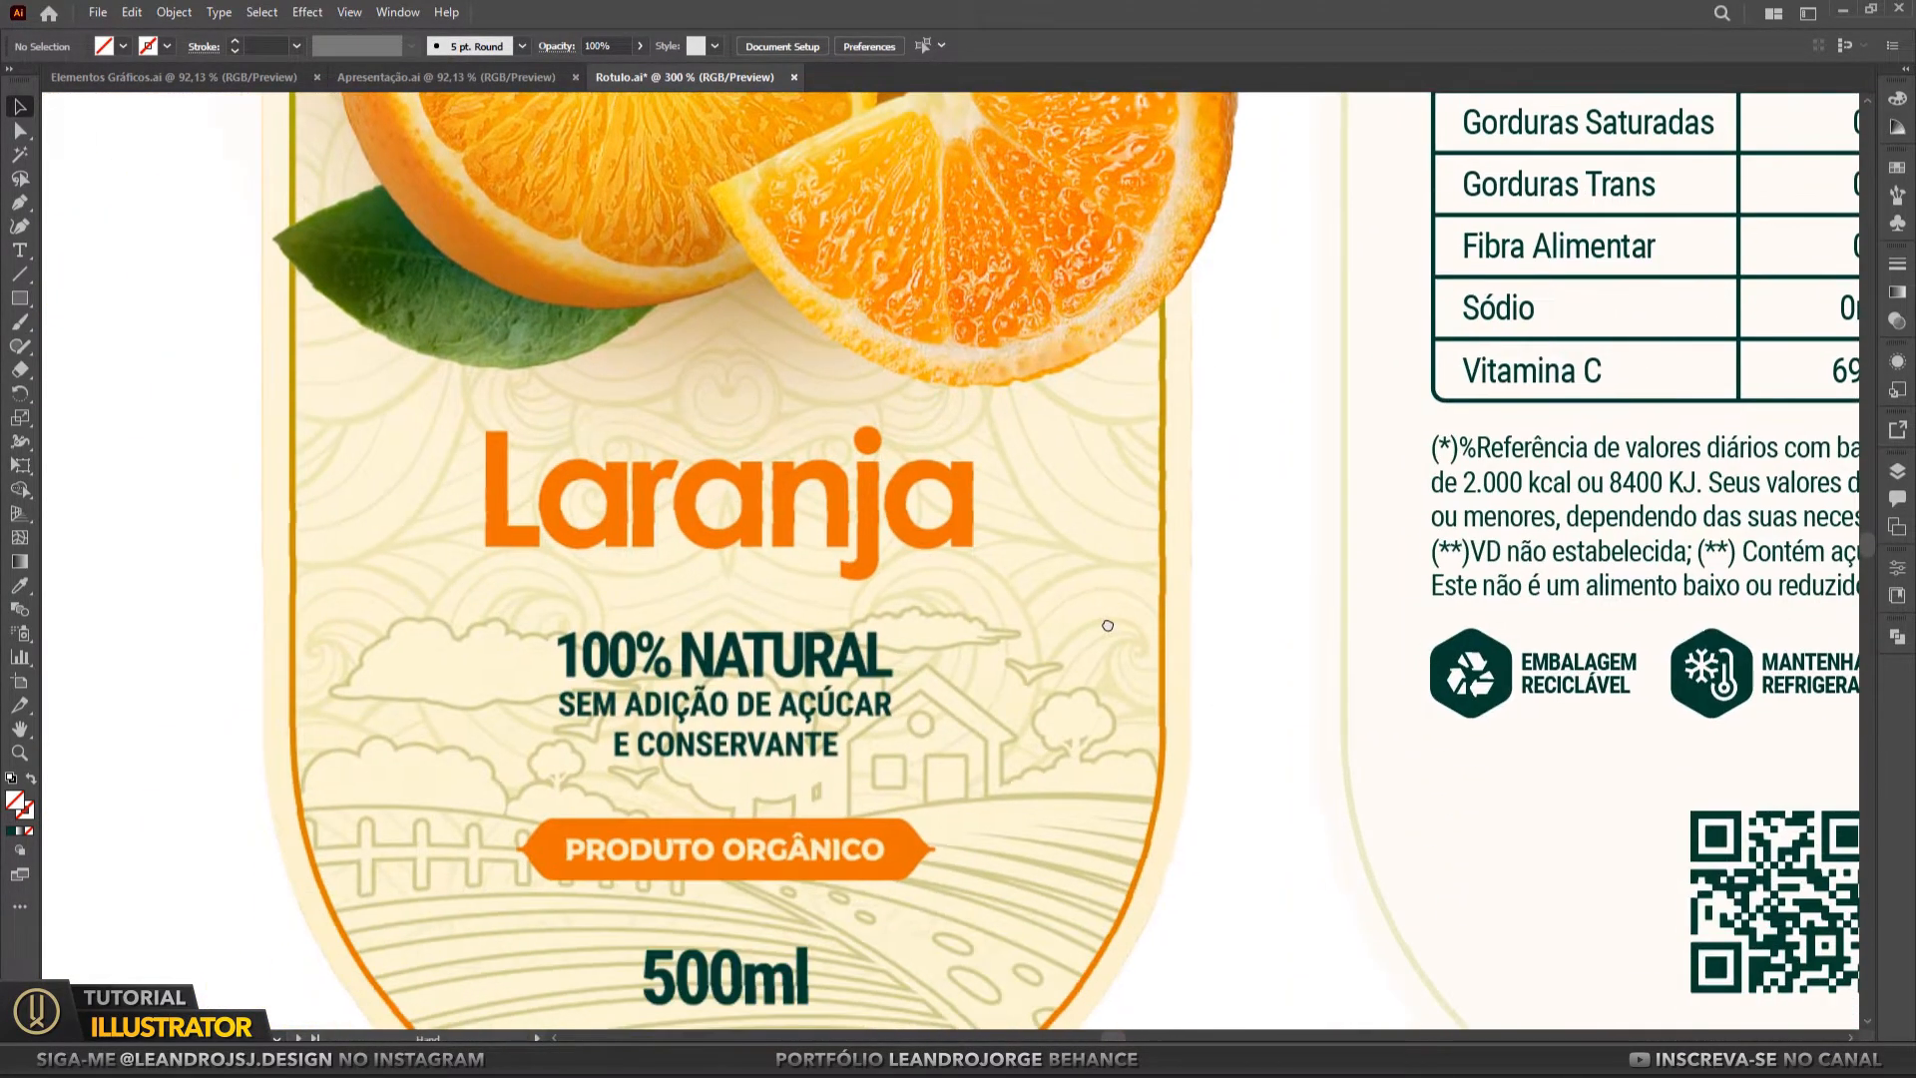
# Examine the kiwi label's fruit artwork, nutritional table and product information up close
pyautogui.moveTo(1532, 529); pyautogui.dragTo(750, 770)
pyautogui.moveTo(1496, 479); pyautogui.dragTo(851, 668)
pyautogui.moveTo(1497, 589); pyautogui.dragTo(817, 619)
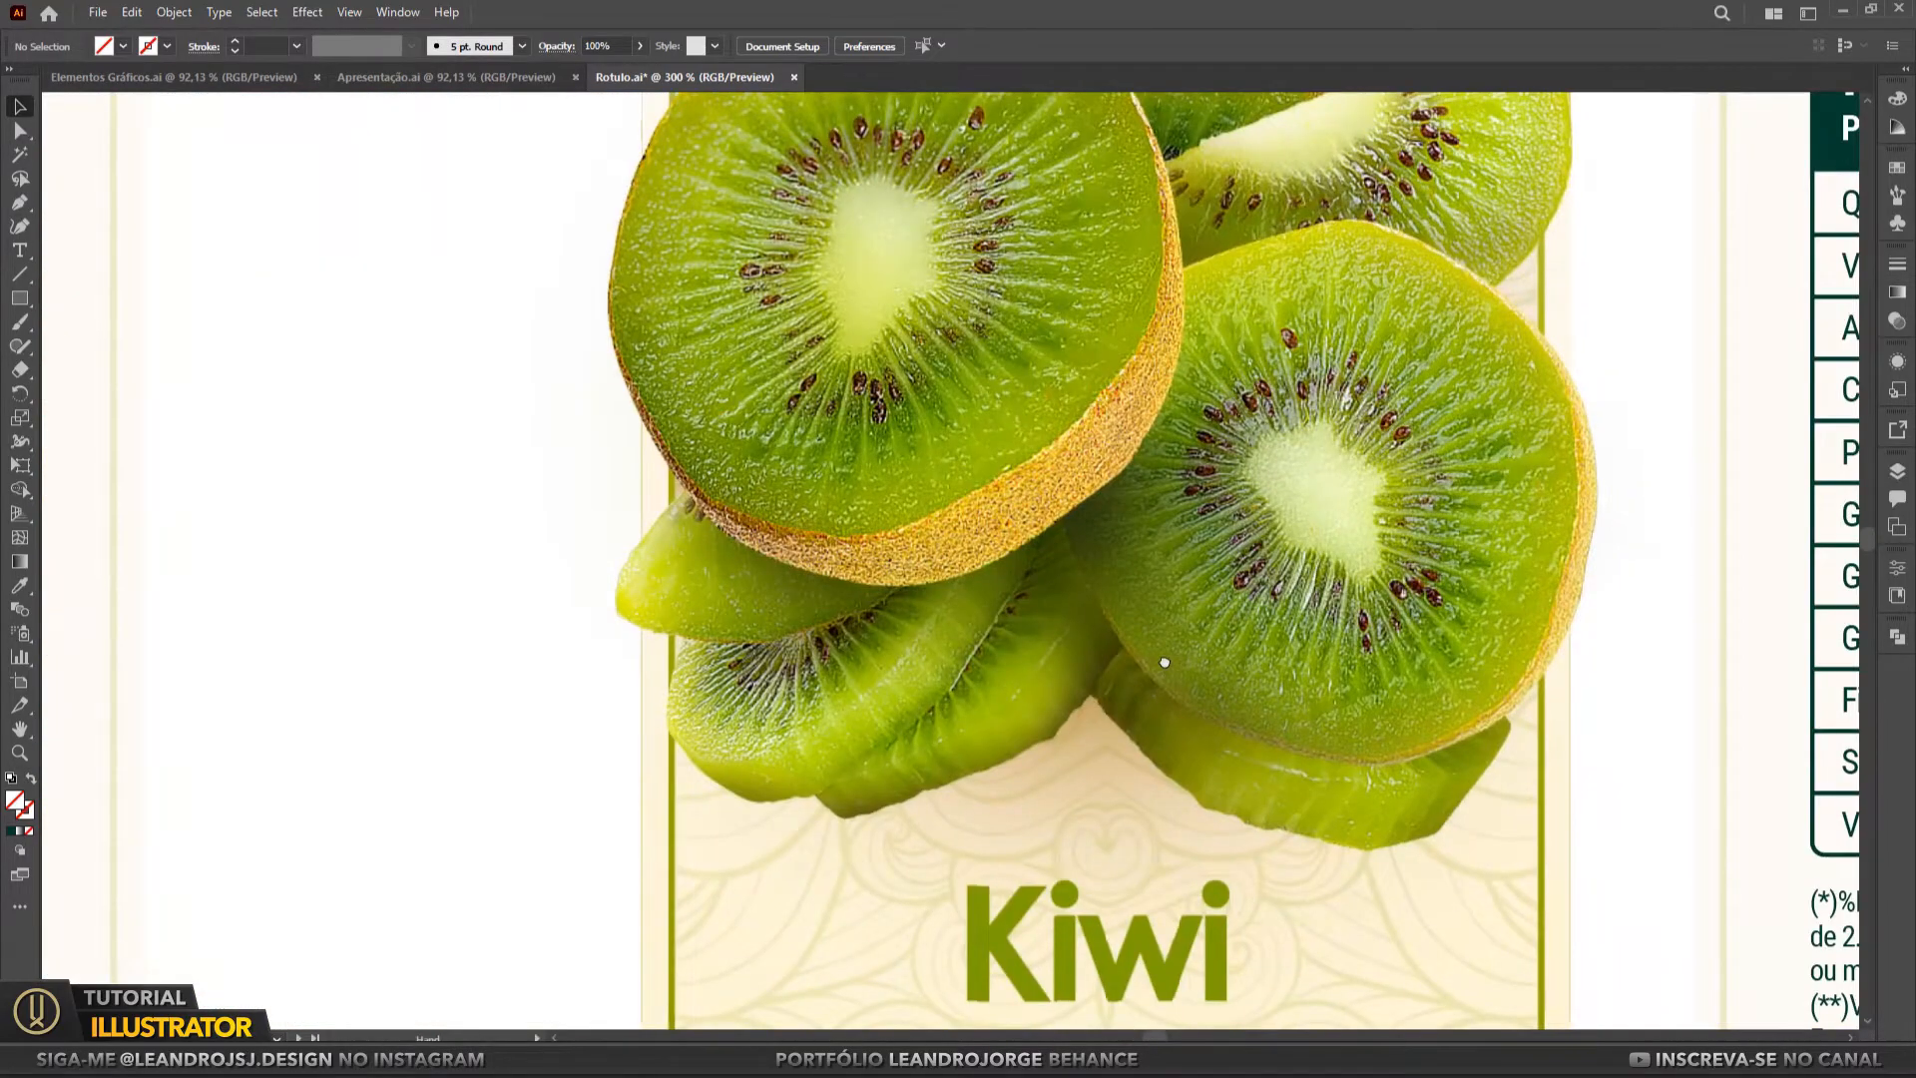
pyautogui.moveTo(1290, 422); pyautogui.dragTo(813, 696)
pyautogui.moveTo(1292, 685)
pyautogui.mouseDown()
pyautogui.moveTo(825, 629)
pyautogui.moveTo(804, 544)
pyautogui.mouseUp()
pyautogui.moveTo(1176, 1004)
pyautogui.mouseDown()
pyautogui.moveTo(1057, 769)
pyautogui.moveTo(1073, 610)
pyautogui.mouseUp()
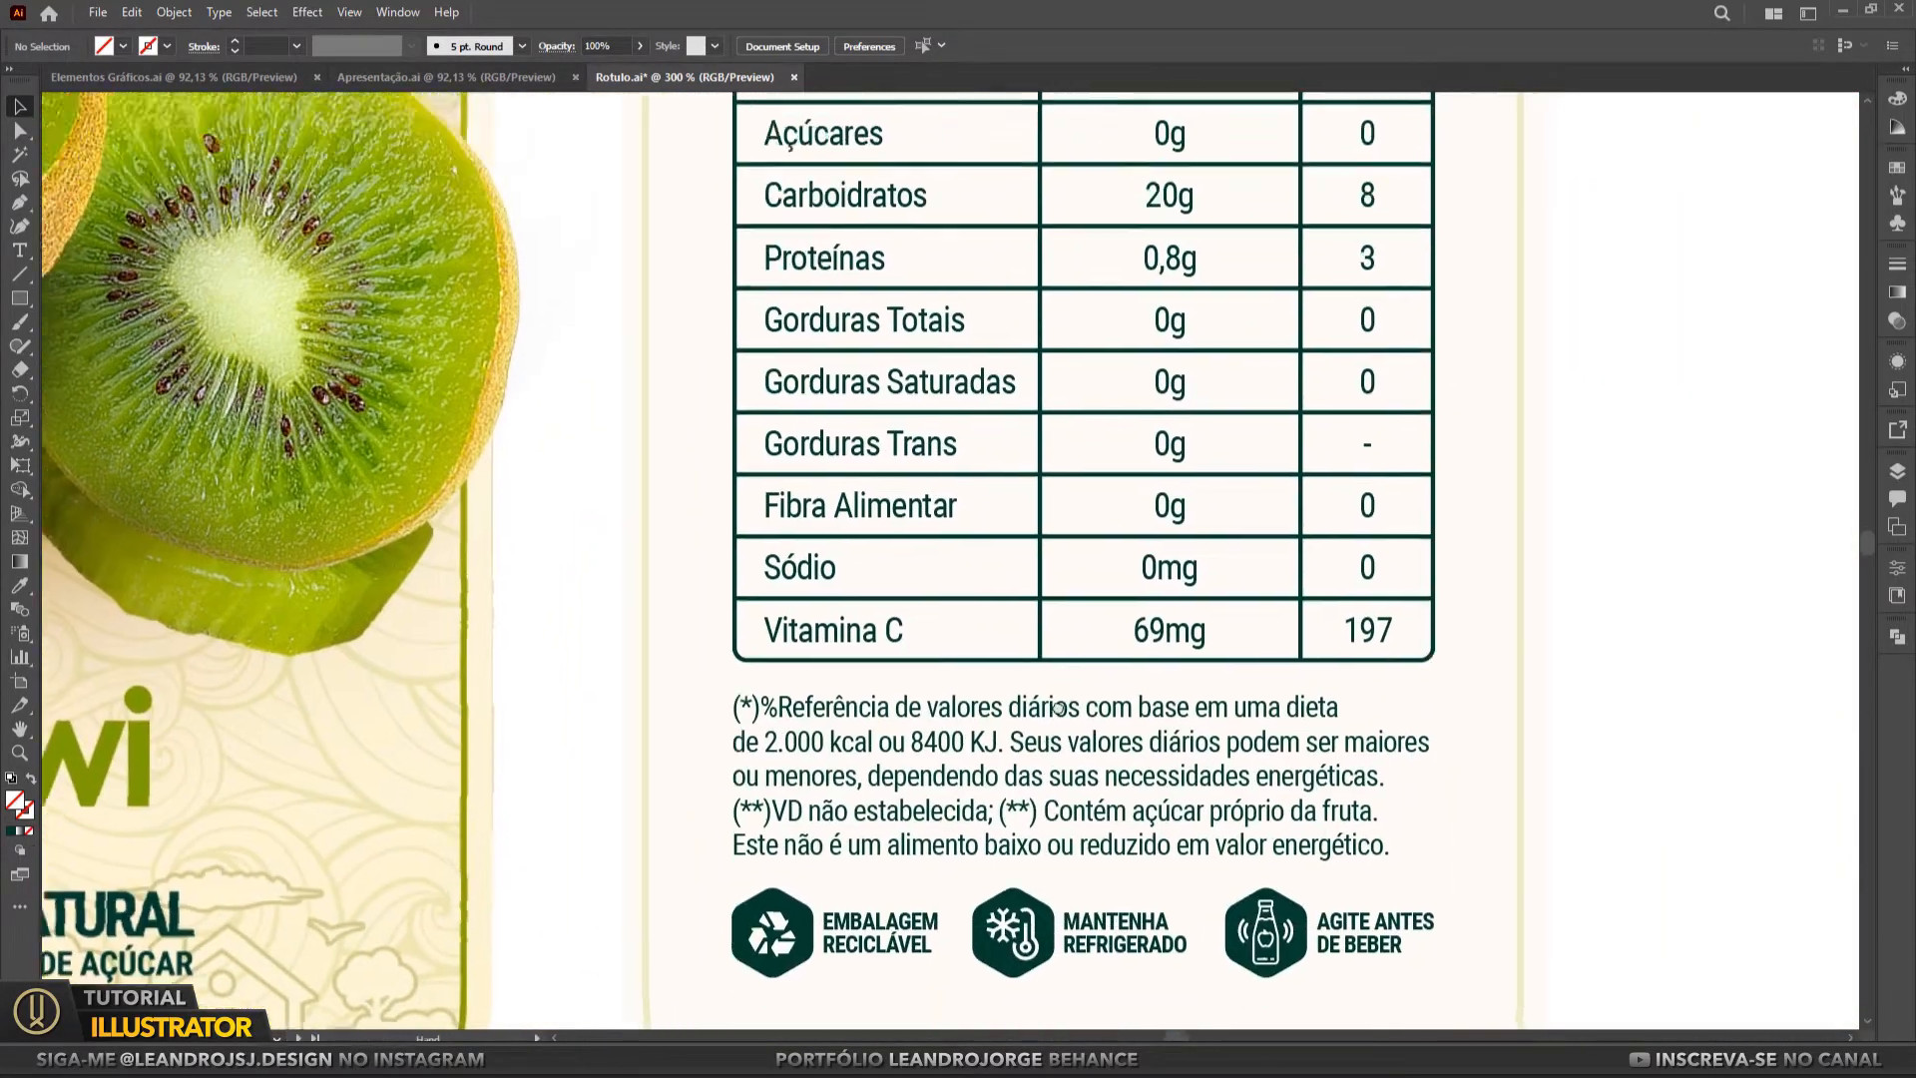
pyautogui.moveTo(1115, 231); pyautogui.dragTo(1107, 746)
pyautogui.moveTo(826, 387)
pyautogui.mouseDown()
pyautogui.moveTo(1038, 576)
pyautogui.moveTo(1252, 609)
pyautogui.mouseUp()
pyautogui.scroll(-1, 1000, 553)
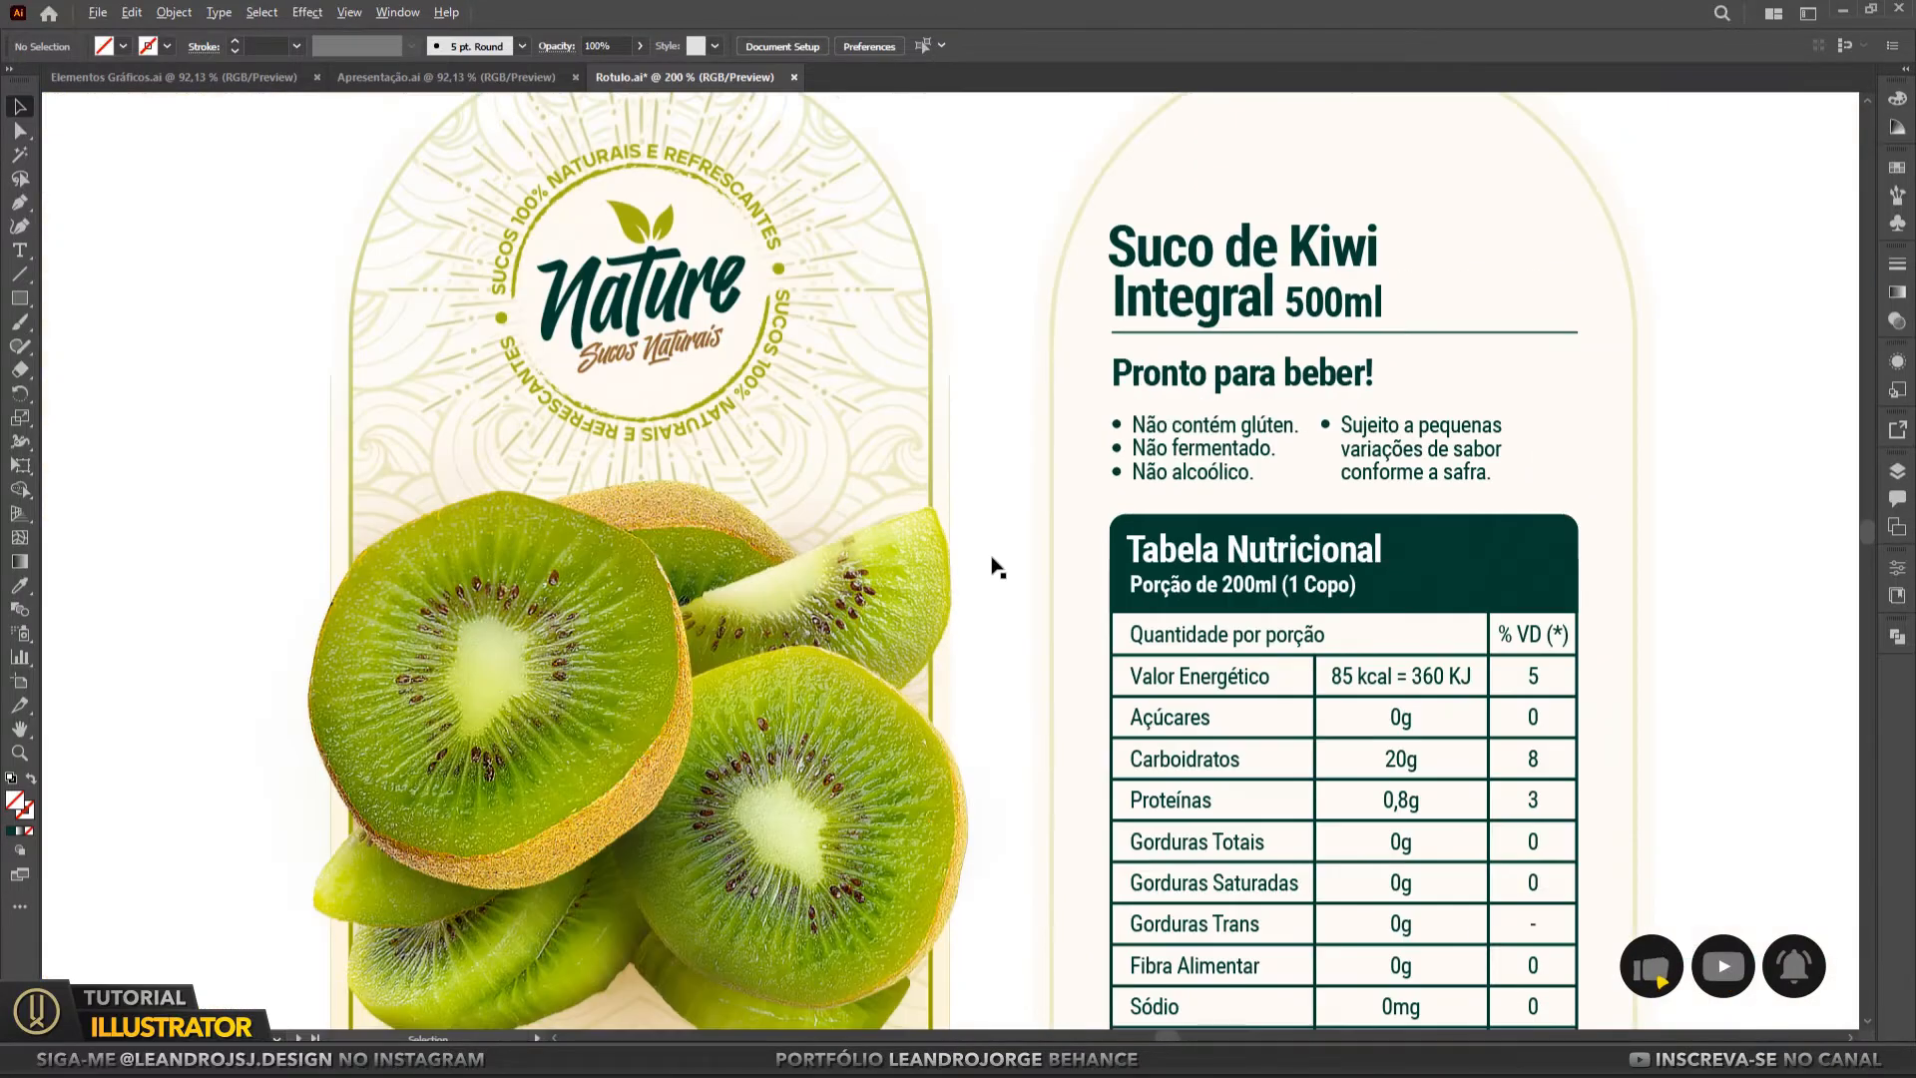
# Compare the orange and kiwi labels at 200 %, looking over the fronts, nutritional tables, icons and QR codes
pyautogui.moveTo(834, 769); pyautogui.dragTo(953, 217)
pyautogui.moveTo(669, 897)
pyautogui.mouseDown()
pyautogui.moveTo(800, 796)
pyautogui.moveTo(1429, 753)
pyautogui.mouseUp()
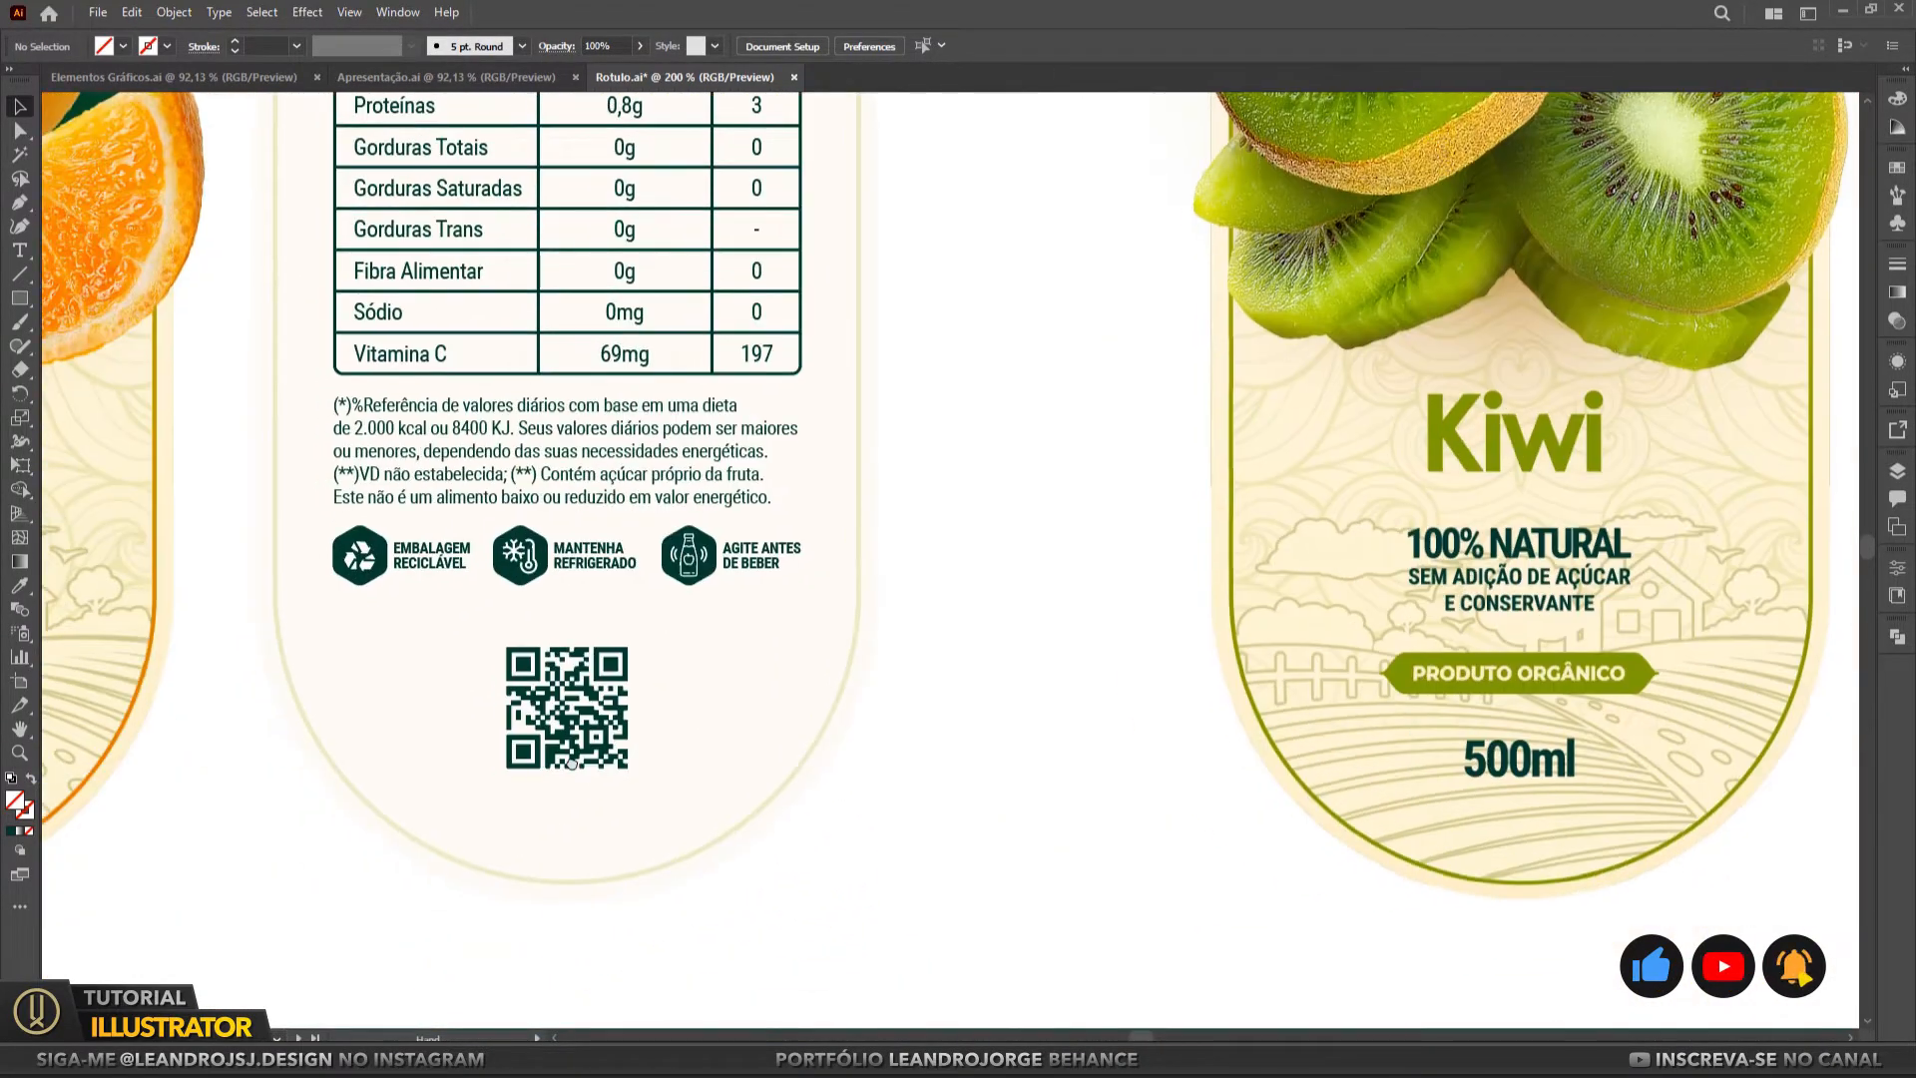
pyautogui.moveTo(489, 772); pyautogui.dragTo(1163, 811)
pyautogui.moveTo(768, 435)
pyautogui.mouseDown()
pyautogui.moveTo(854, 480)
pyautogui.moveTo(900, 699)
pyautogui.mouseUp()
pyautogui.moveTo(979, 252); pyautogui.dragTo(888, 618)
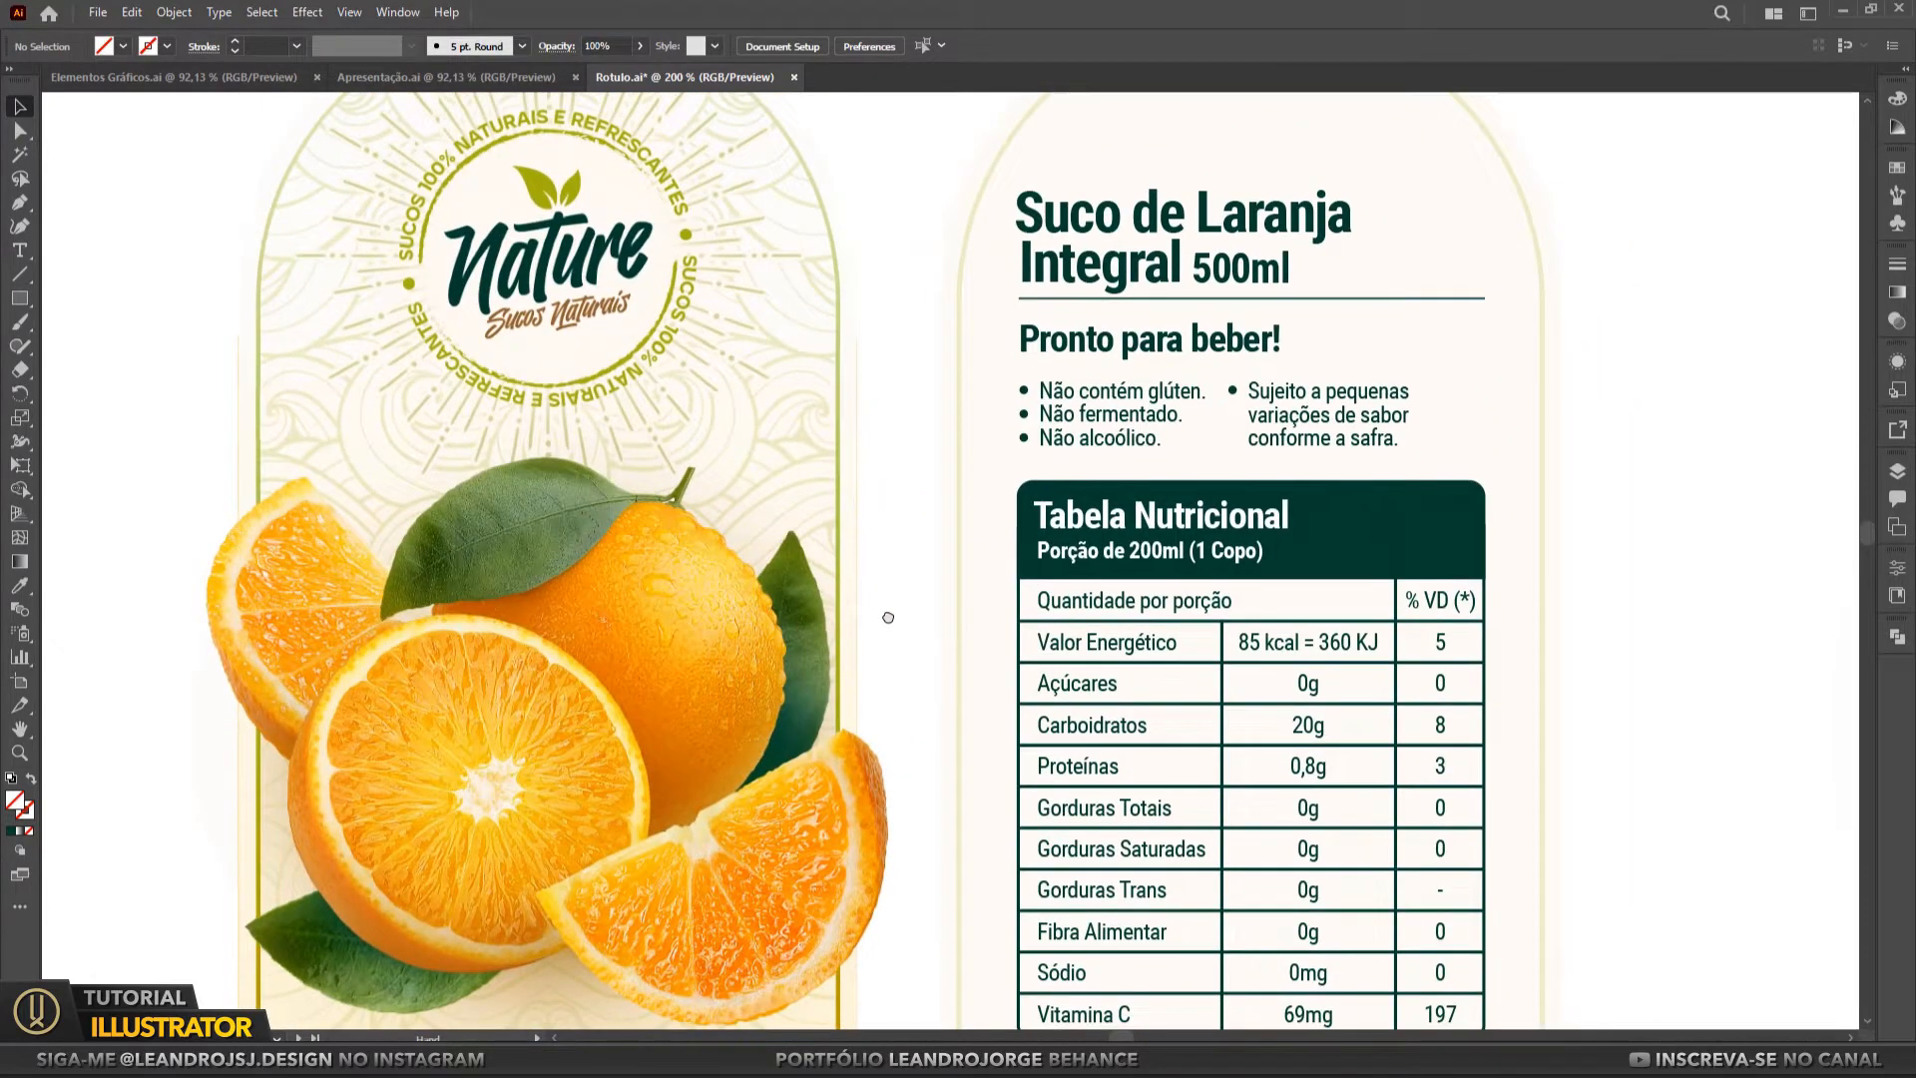
pyautogui.moveTo(1440, 673); pyautogui.dragTo(543, 586)
pyautogui.moveTo(1260, 605); pyautogui.dragTo(638, 599)
pyautogui.moveTo(1246, 764); pyautogui.dragTo(1166, 705)
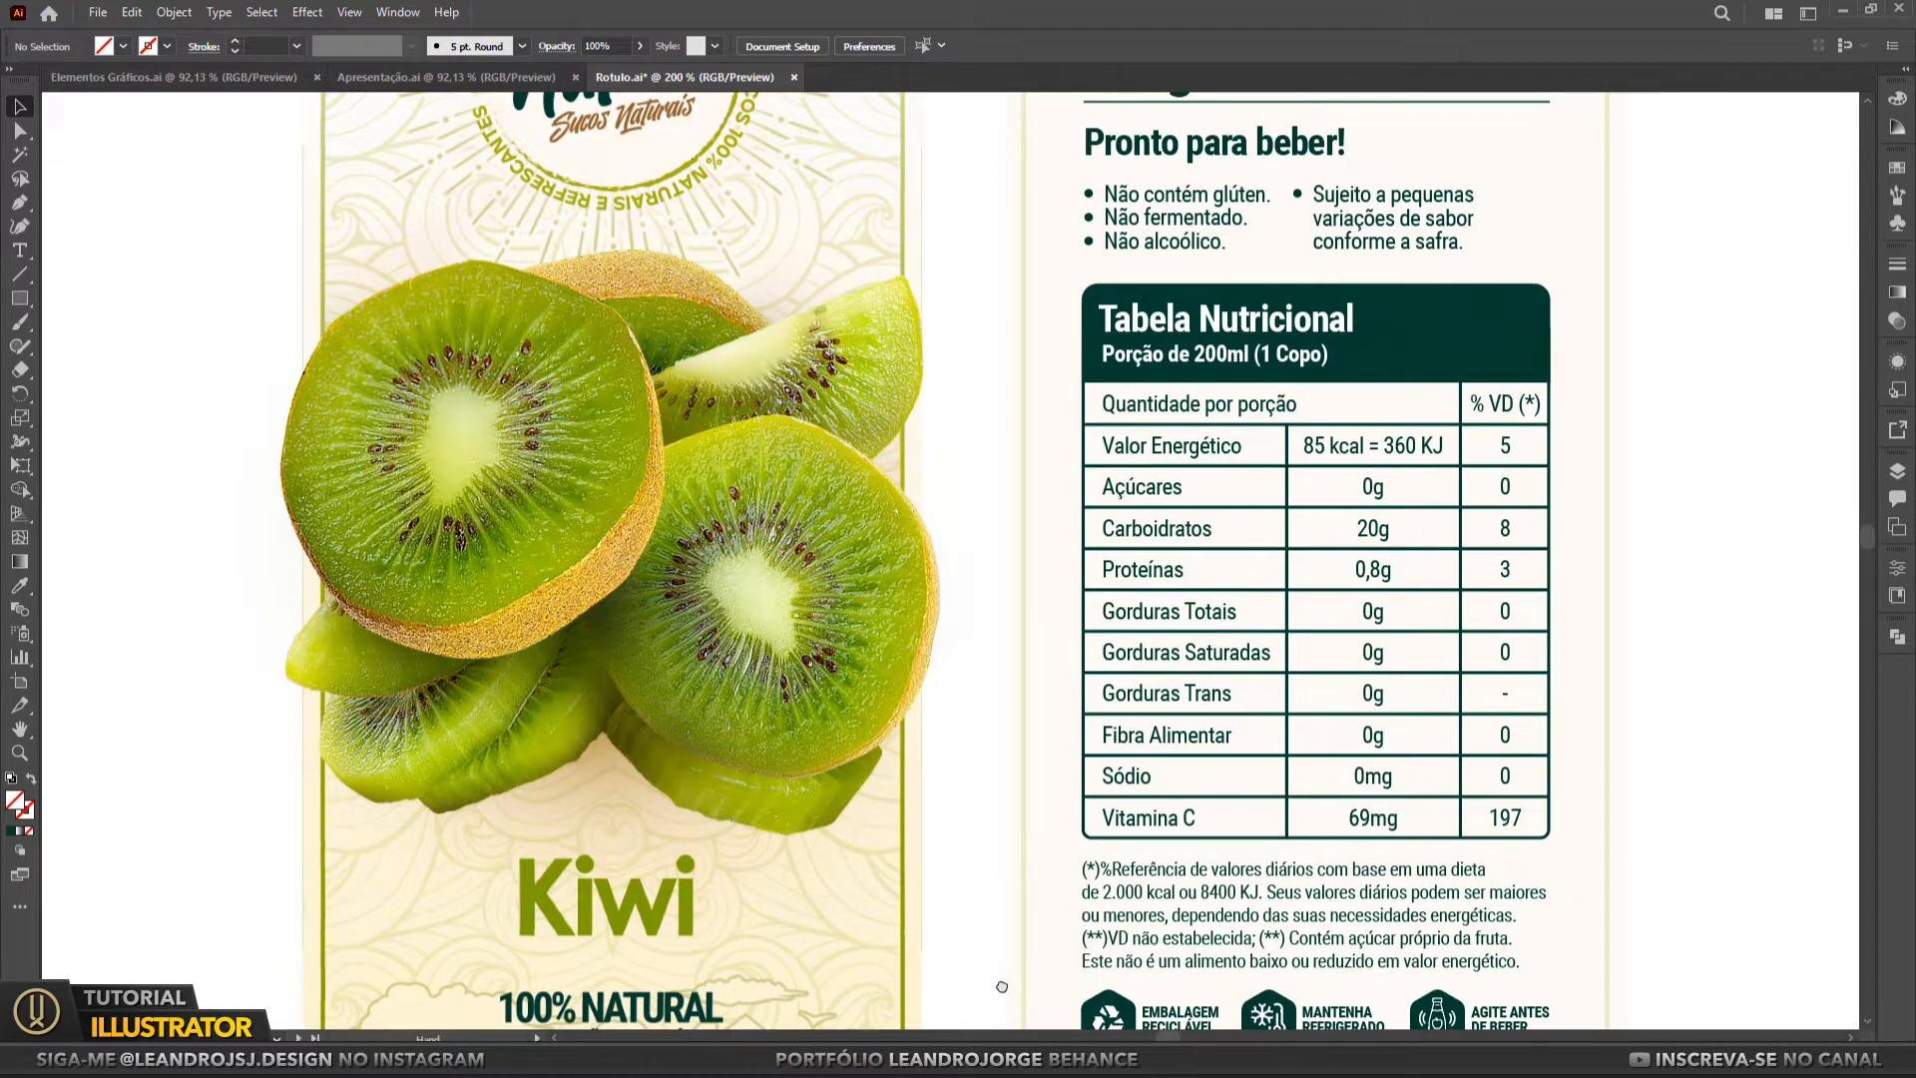
pyautogui.moveTo(1001, 984); pyautogui.dragTo(916, 579)
pyautogui.moveTo(975, 842); pyautogui.dragTo(1009, 845)
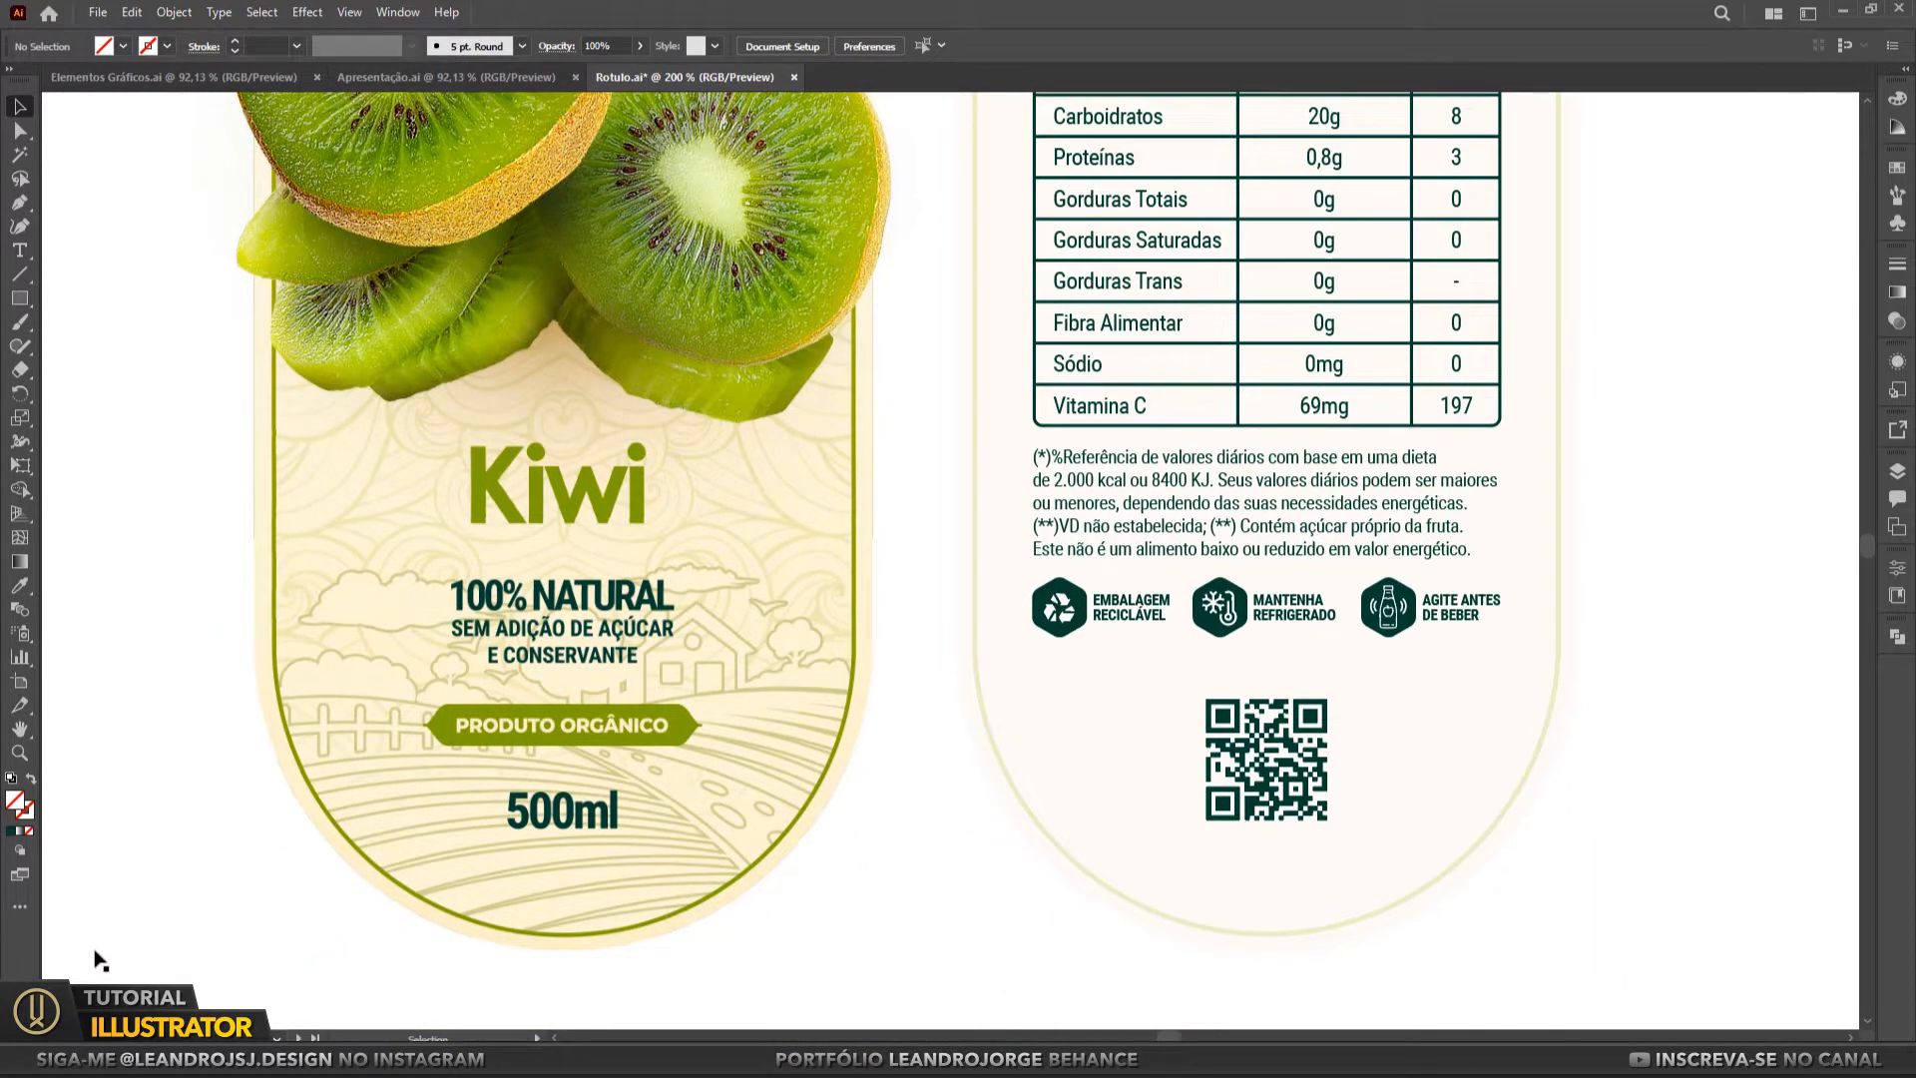
# Fit the labels artboard in view and go to the artboard with the five juice bottle mockups
pyautogui.click(110, 1038)
pyautogui.click(141, 1015)
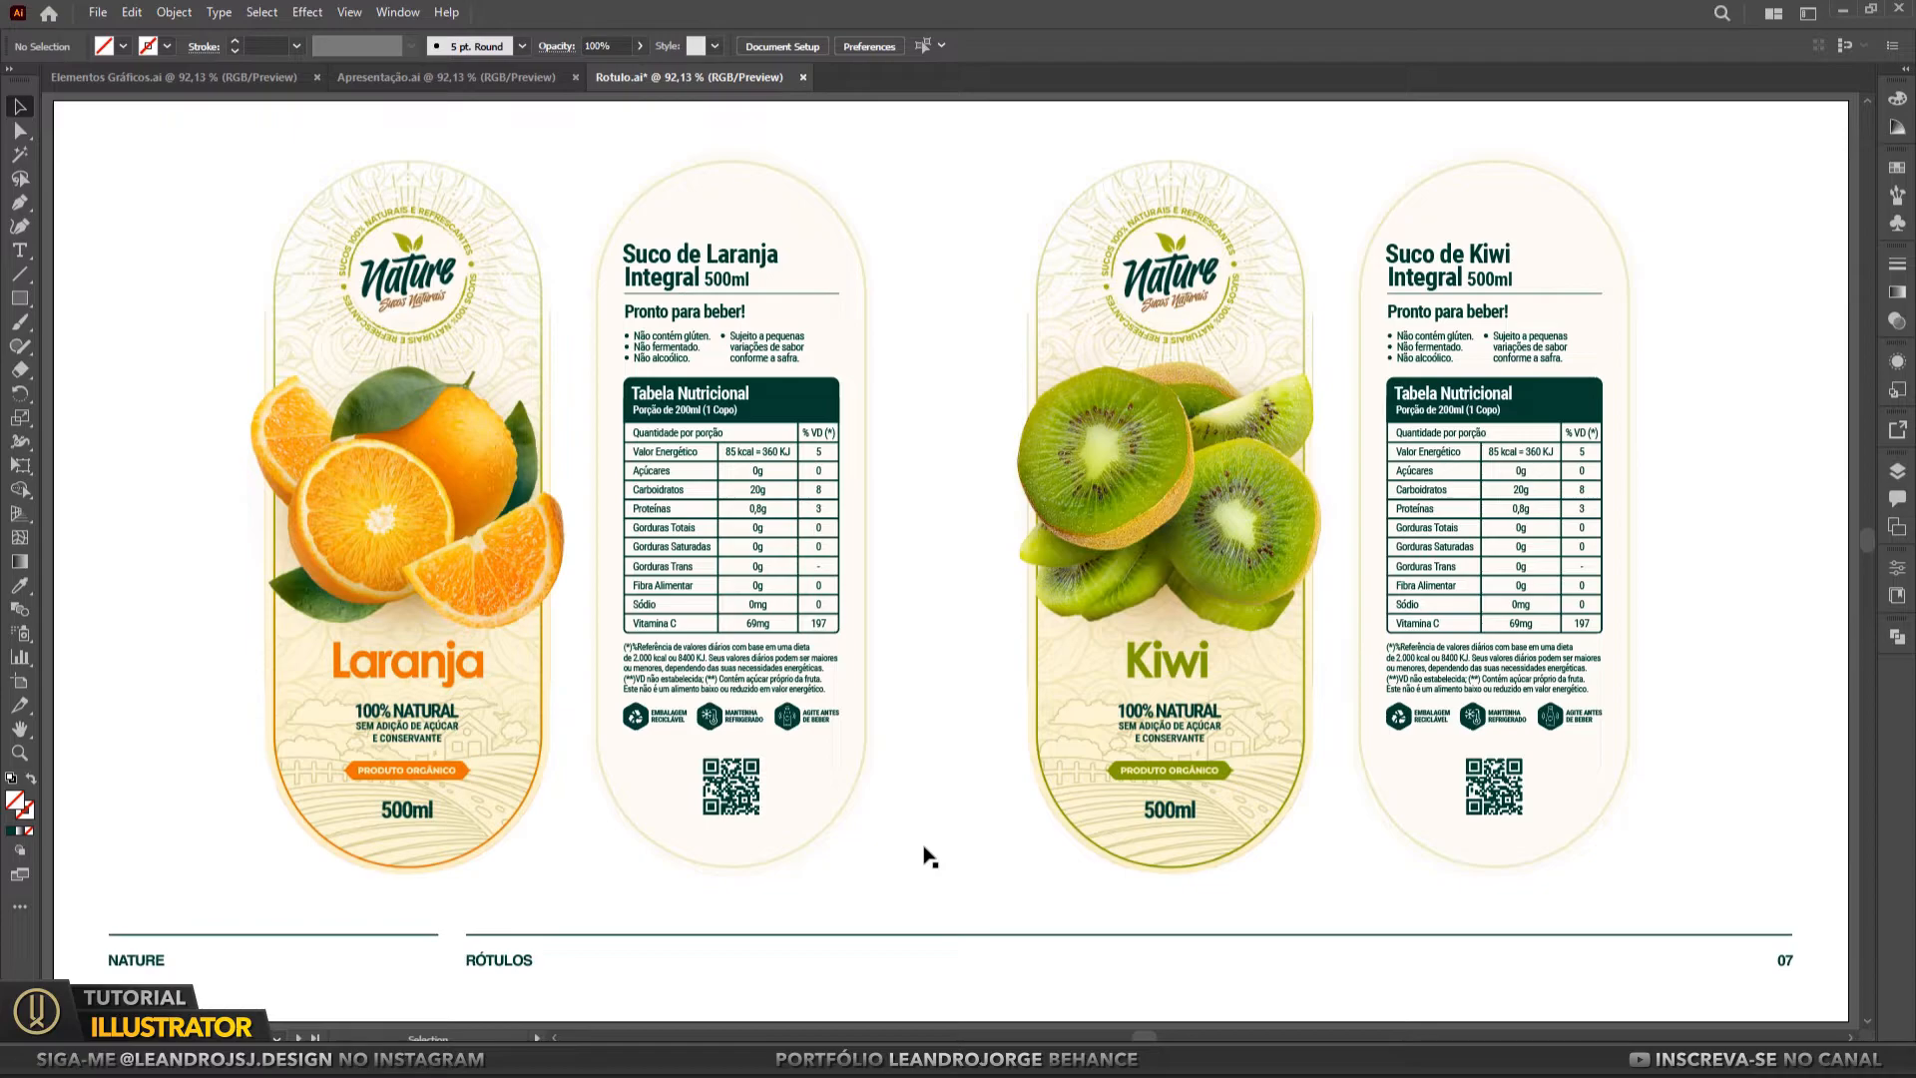
pyautogui.click(298, 1038)
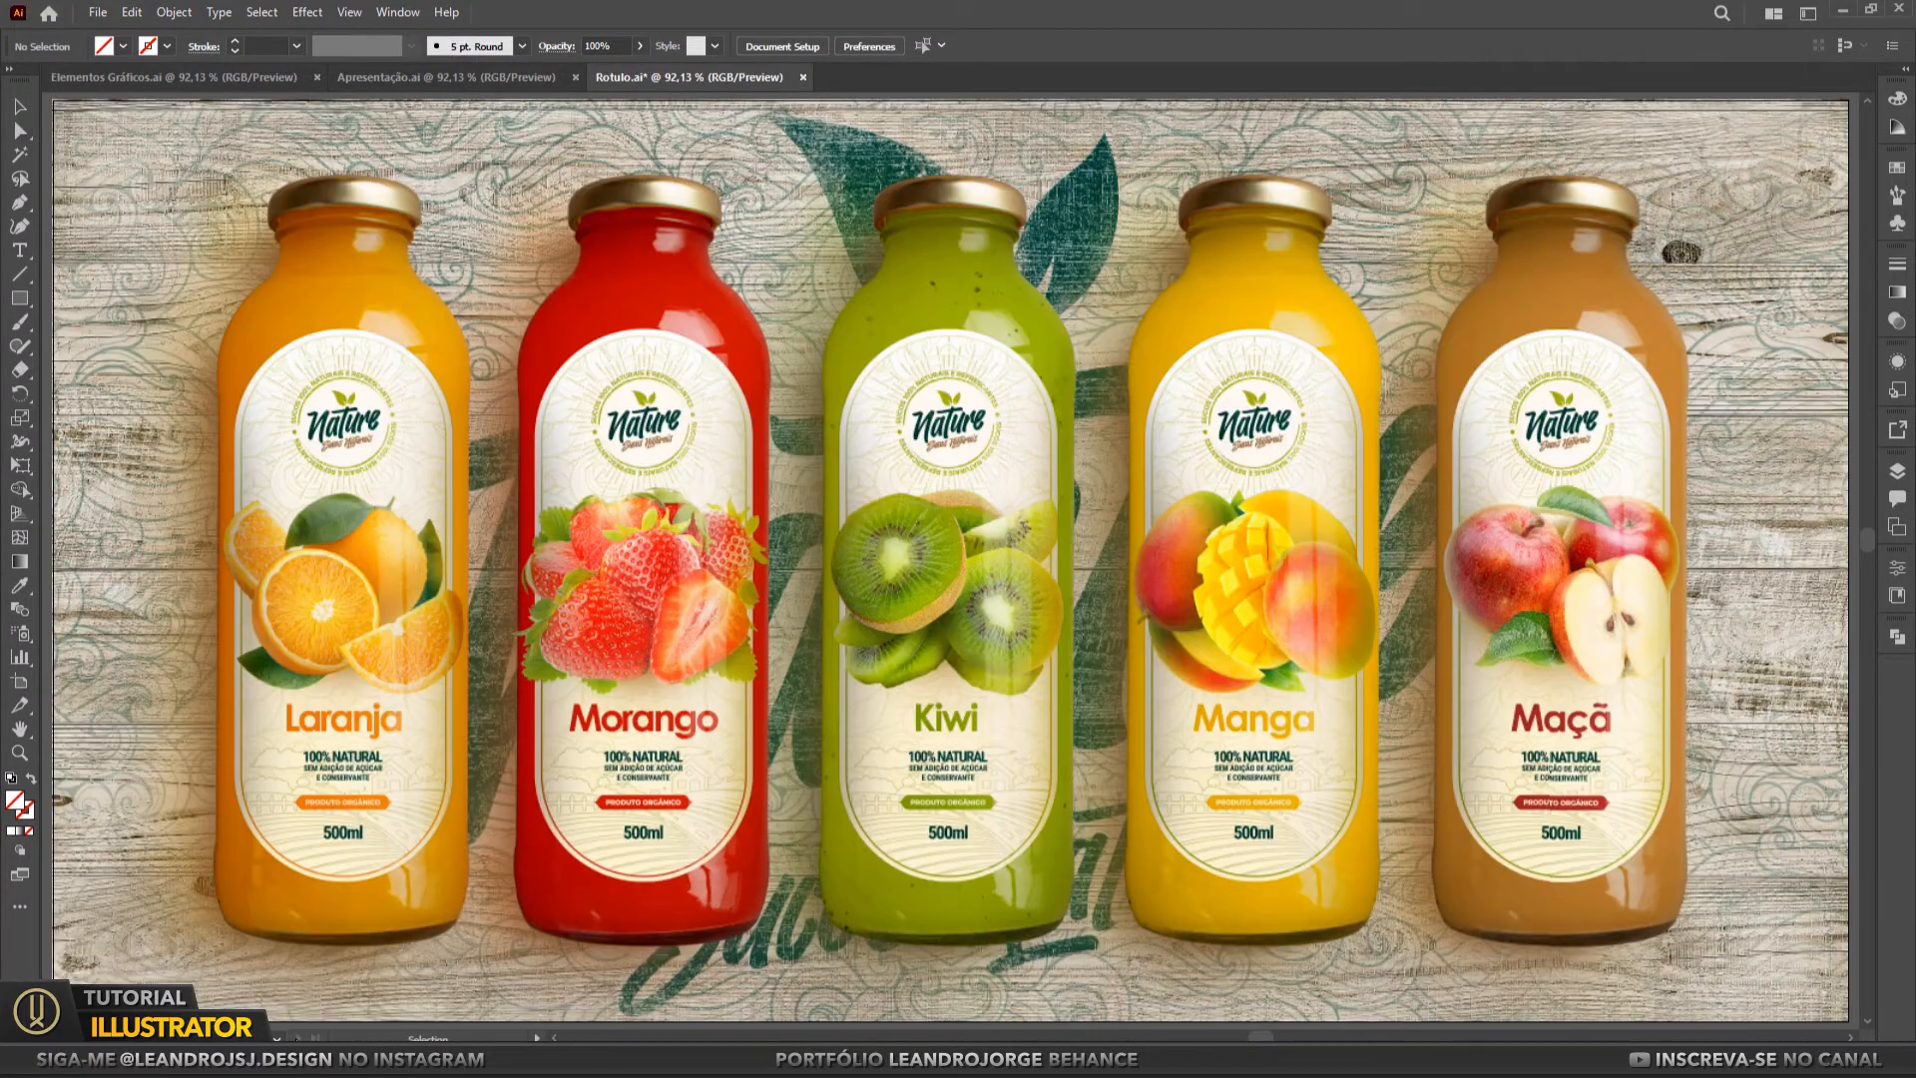